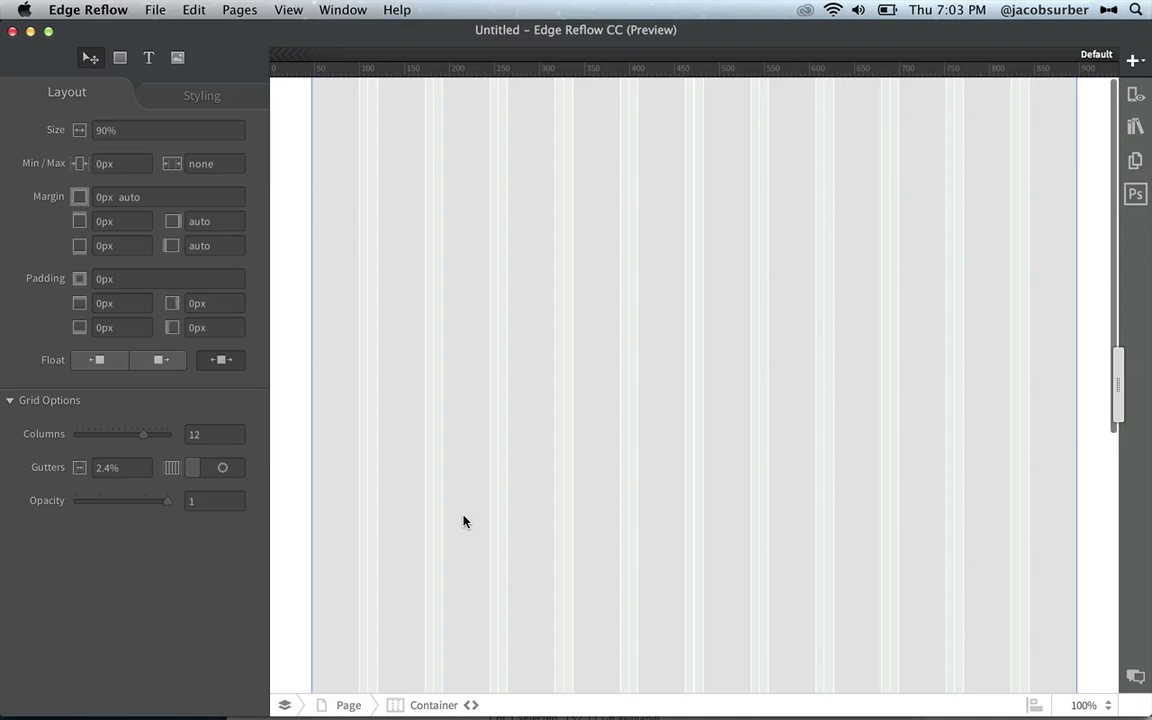
# Confirm the comp's Photoshop link to BracketsIO.psd, then switch to Photoshop.
pyautogui.click(1136, 197)
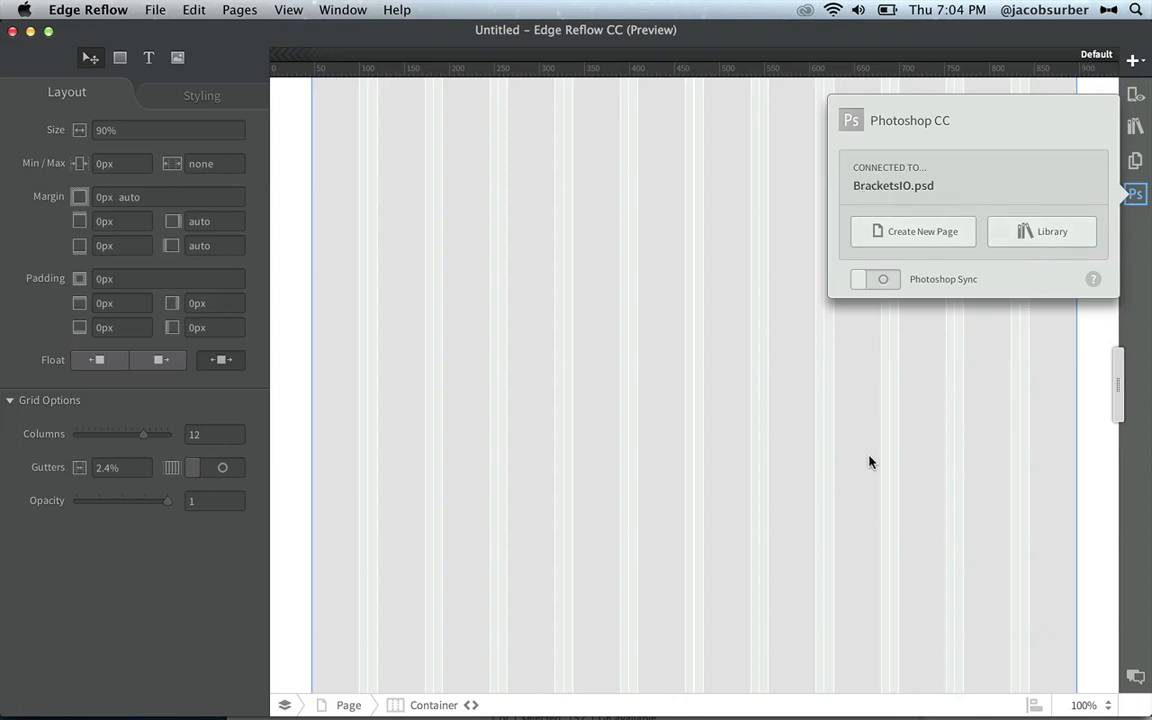
pyautogui.press('super+Tab')
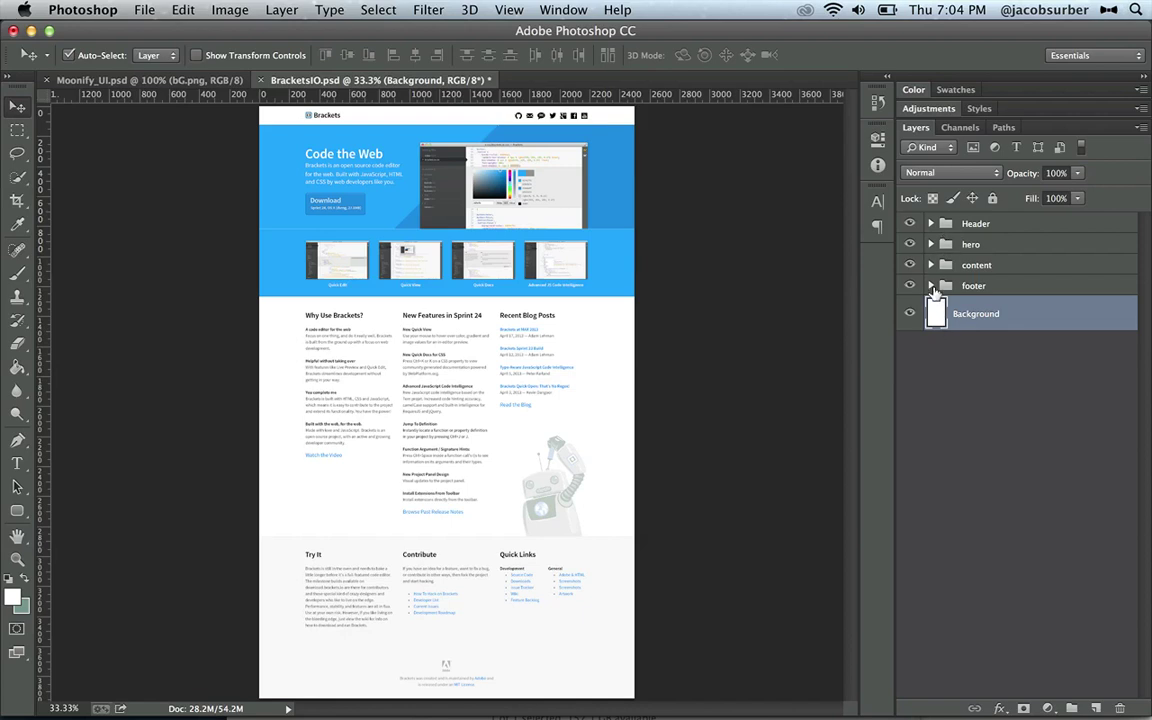
# Expand the Header layer group and zoom the canvas to 100% on the header.
pyautogui.click(931, 224)
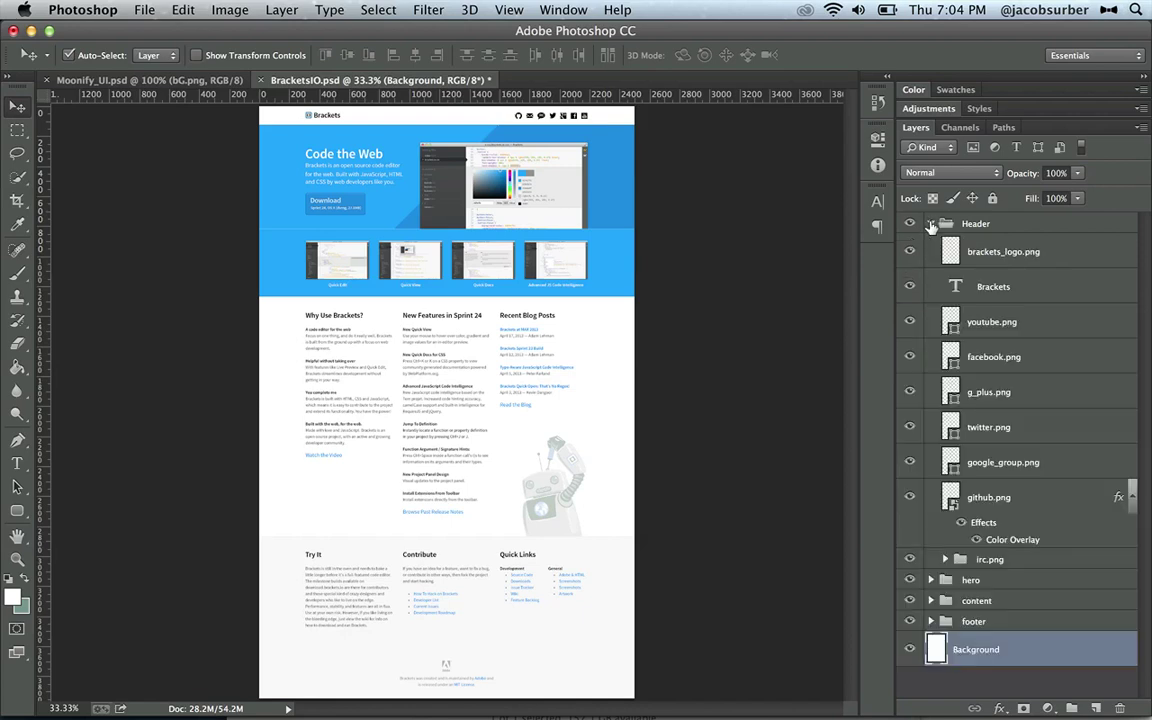
pyautogui.click(17, 558)
pyautogui.click(553, 133)
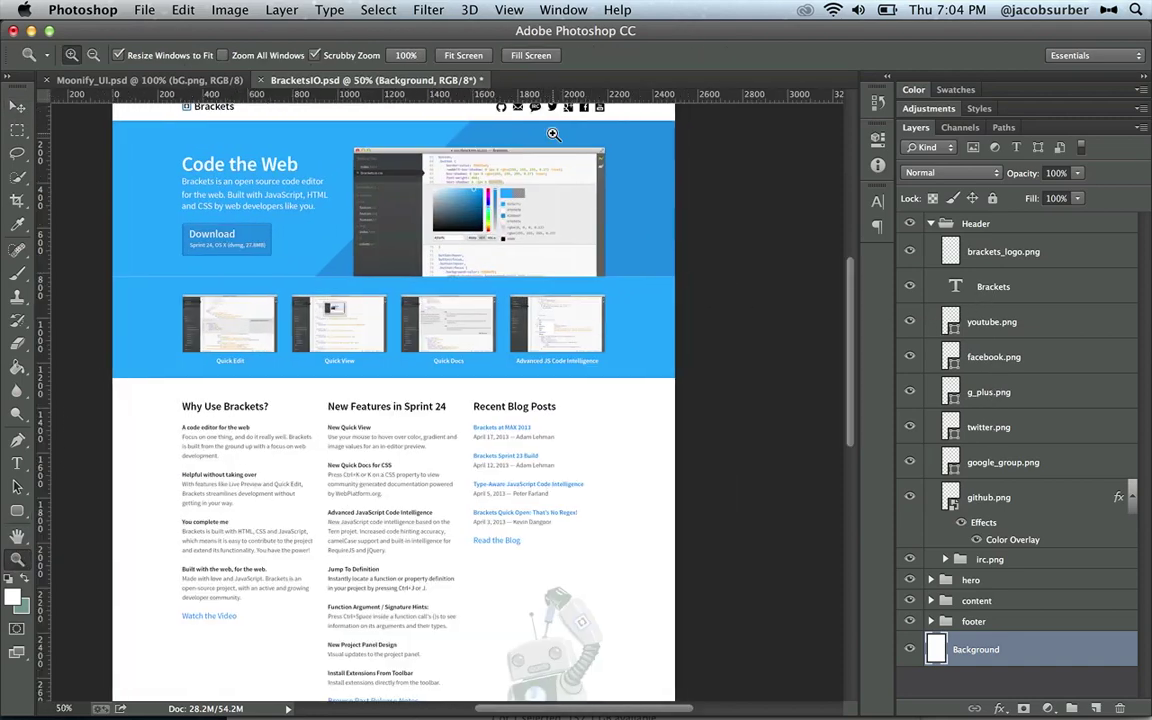
pyautogui.click(553, 133)
pyautogui.click(553, 133)
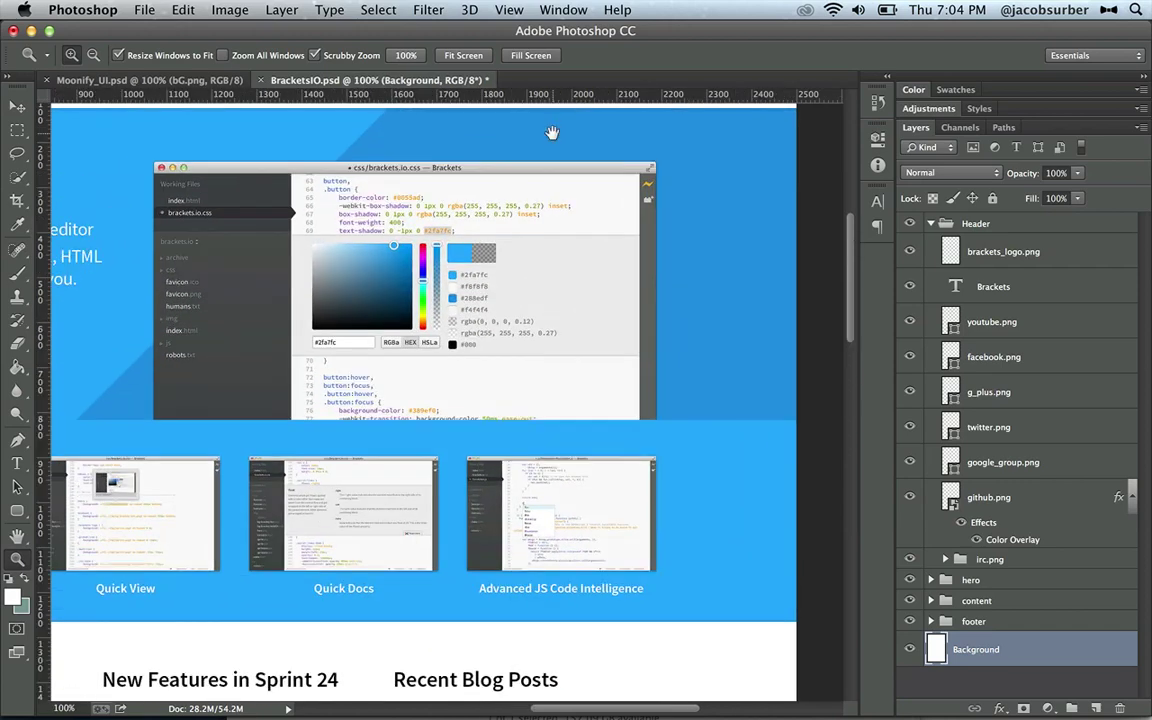
pyautogui.scroll(5, 548, 129)
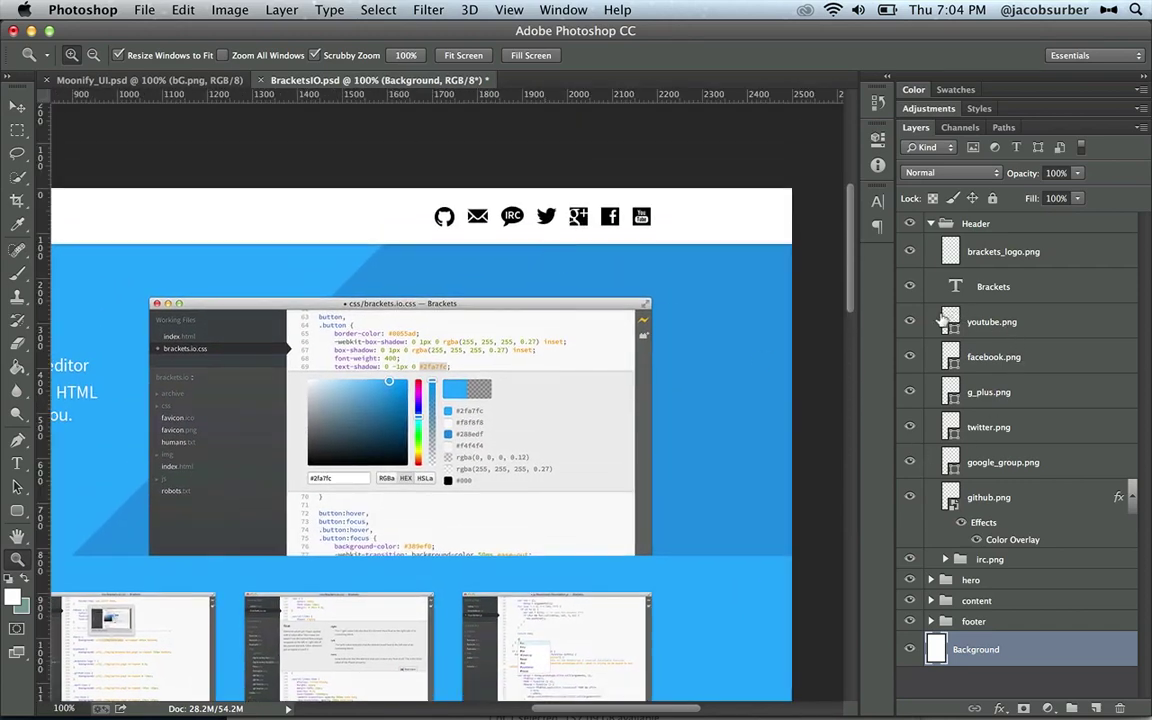
# Toggle the YouTube and Facebook icon layers off and on, then start renaming facebook.png.
pyautogui.click(910, 322)
pyautogui.click(910, 322)
pyautogui.click(910, 357)
pyautogui.click(910, 357)
pyautogui.doubleClick(1005, 357)
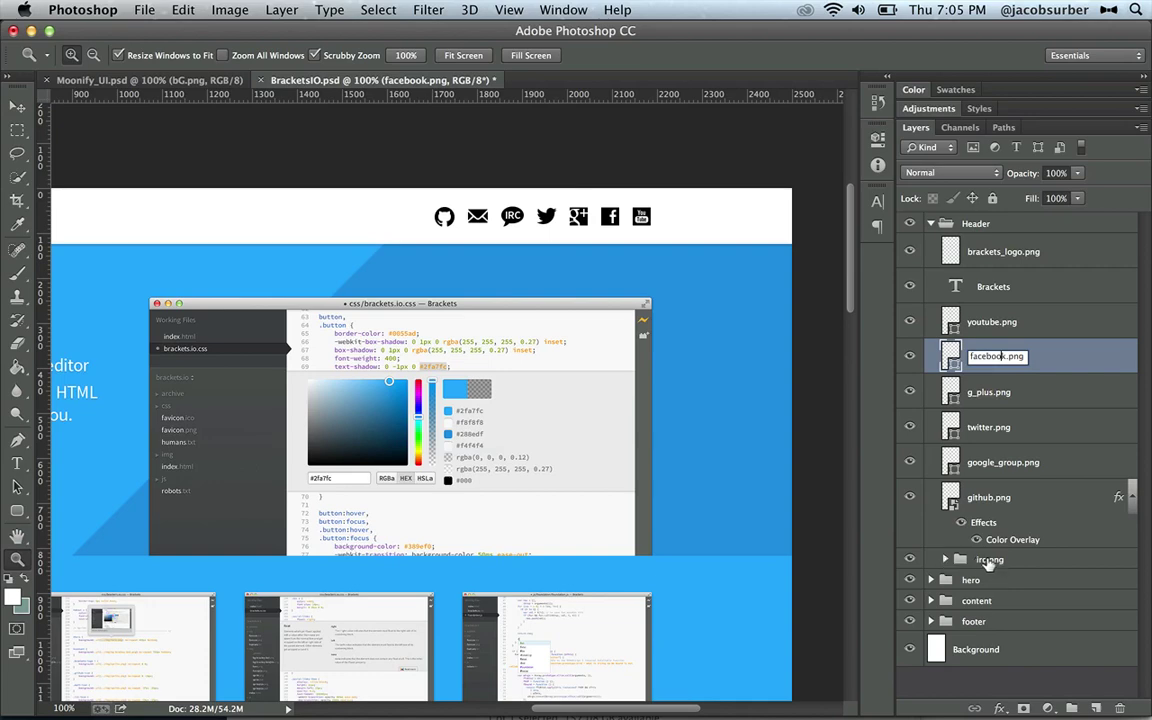
# Expand the irc.png and hero groups to show hero.png, the hero text group and Rectangle 1.
pyautogui.click(945, 560)
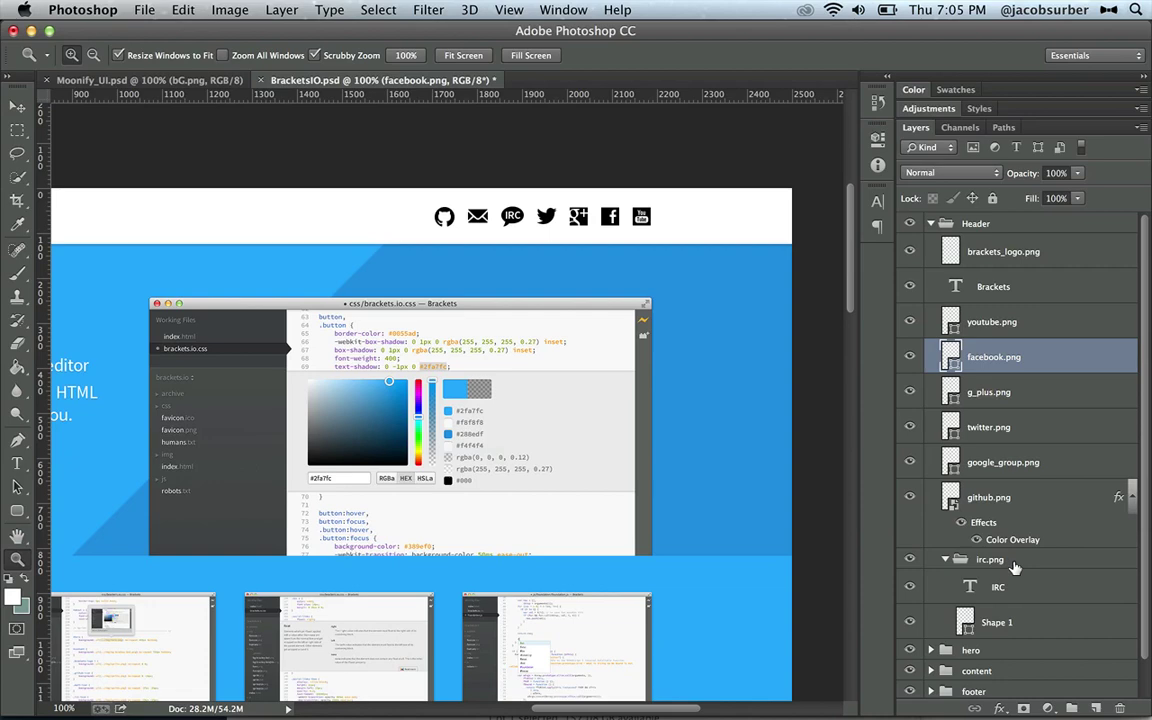
pyautogui.scroll(-1, 1014, 567)
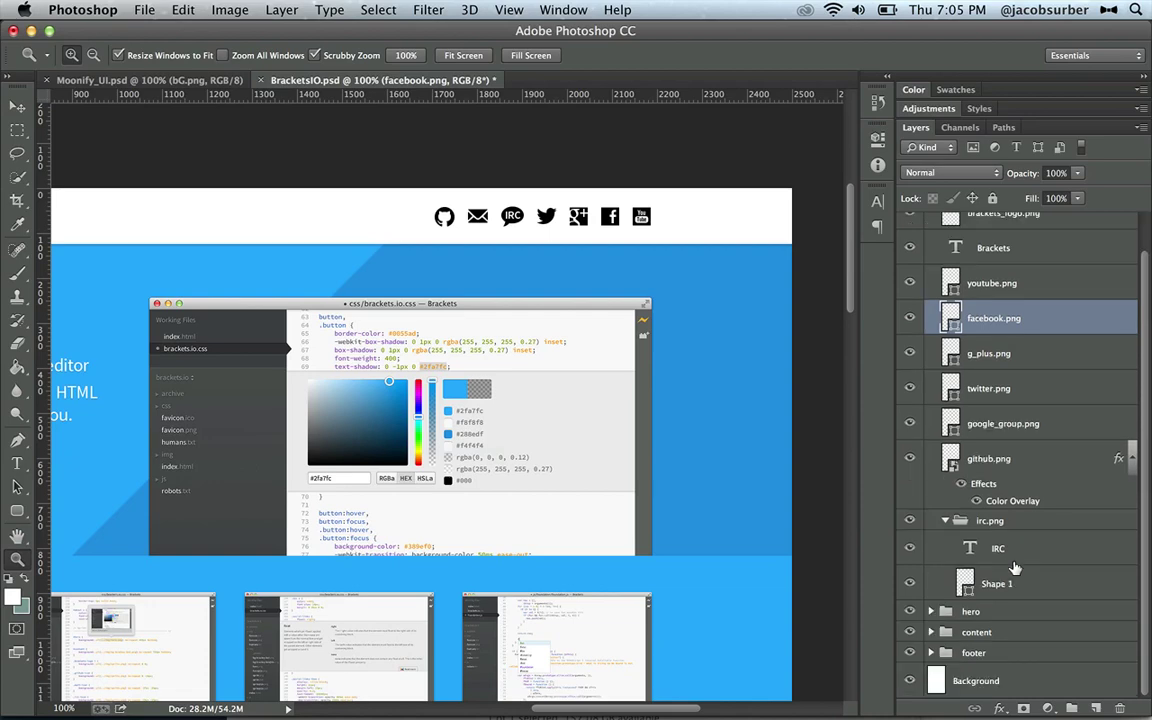
pyautogui.click(940, 611)
pyautogui.scroll(-5, 945, 613)
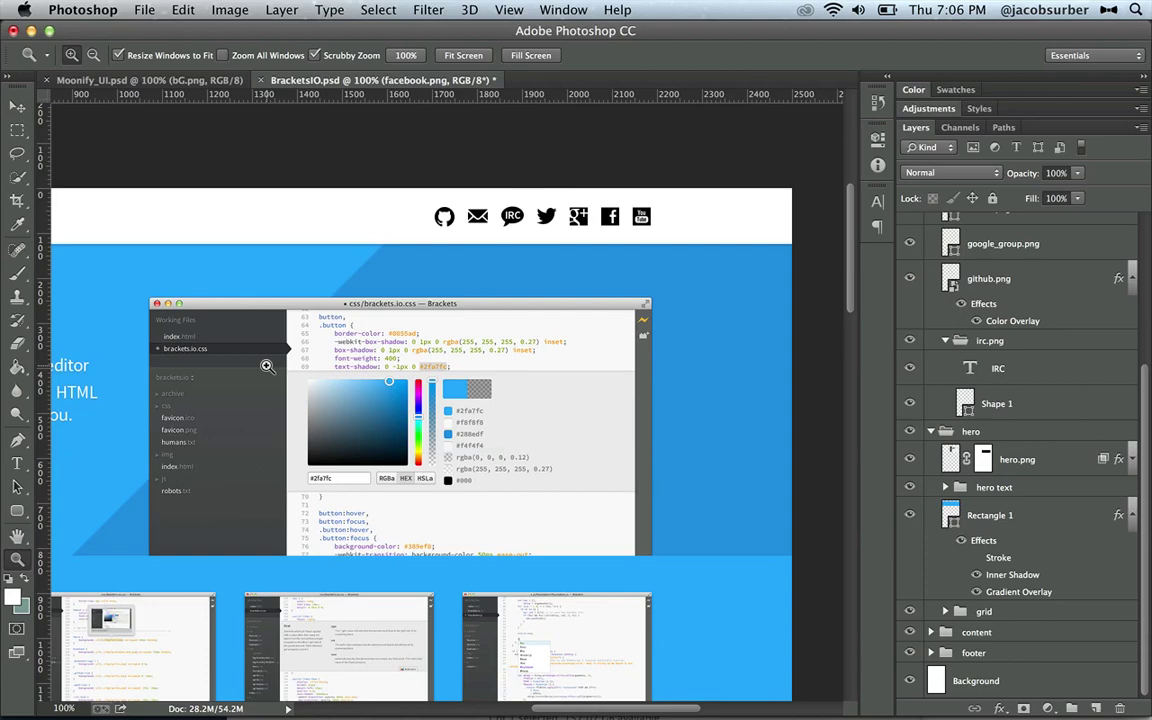
# Run File > Generate > Edge Reflow Project on the mockup, then switch to Finder.
pyautogui.click(141, 10)
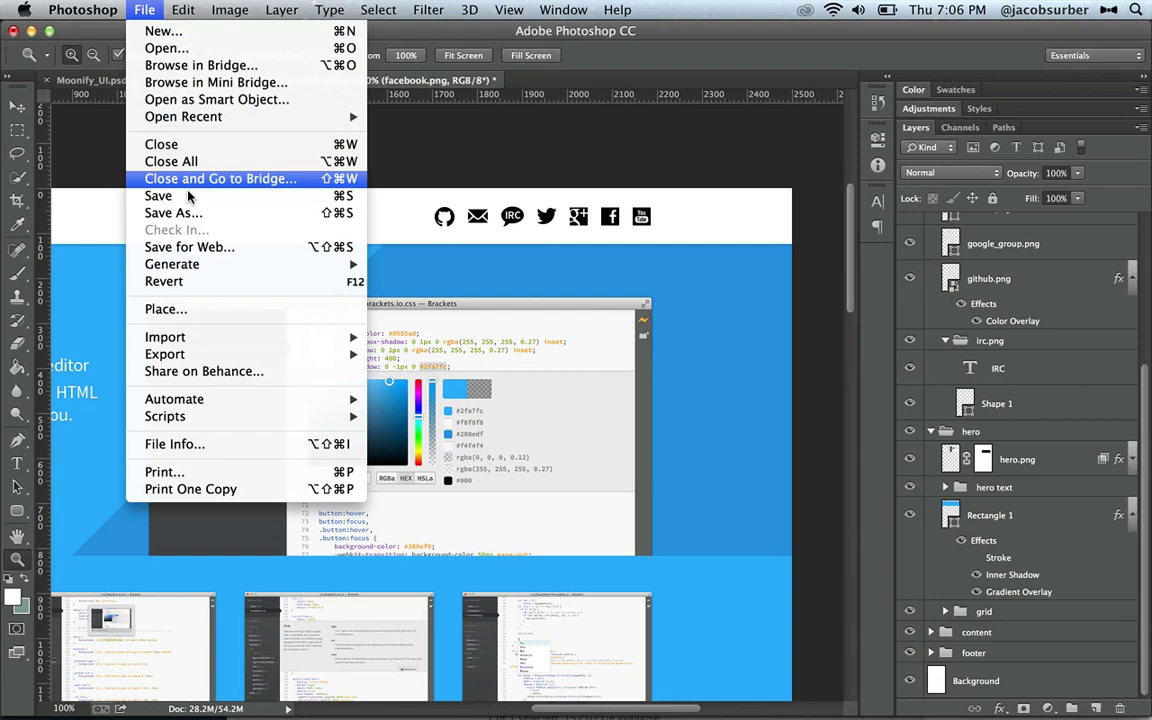
pyautogui.moveTo(193, 264)
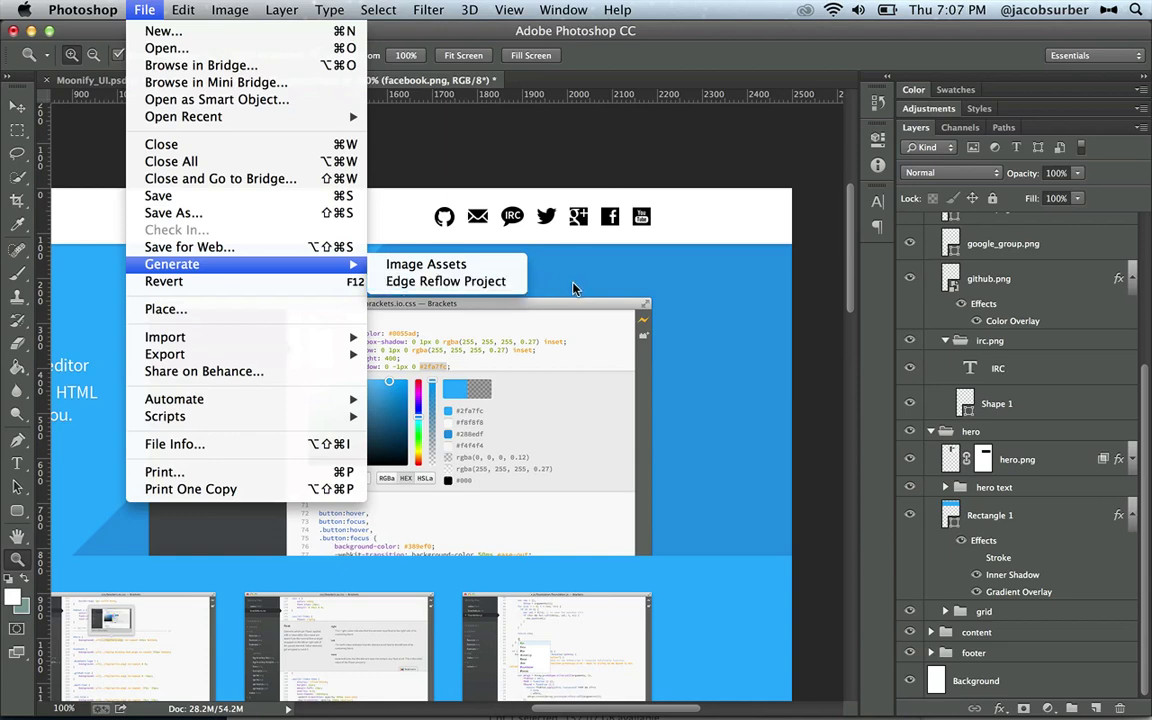
pyautogui.click(475, 283)
pyautogui.press('super+Tab')
pyautogui.press('super+Tab')
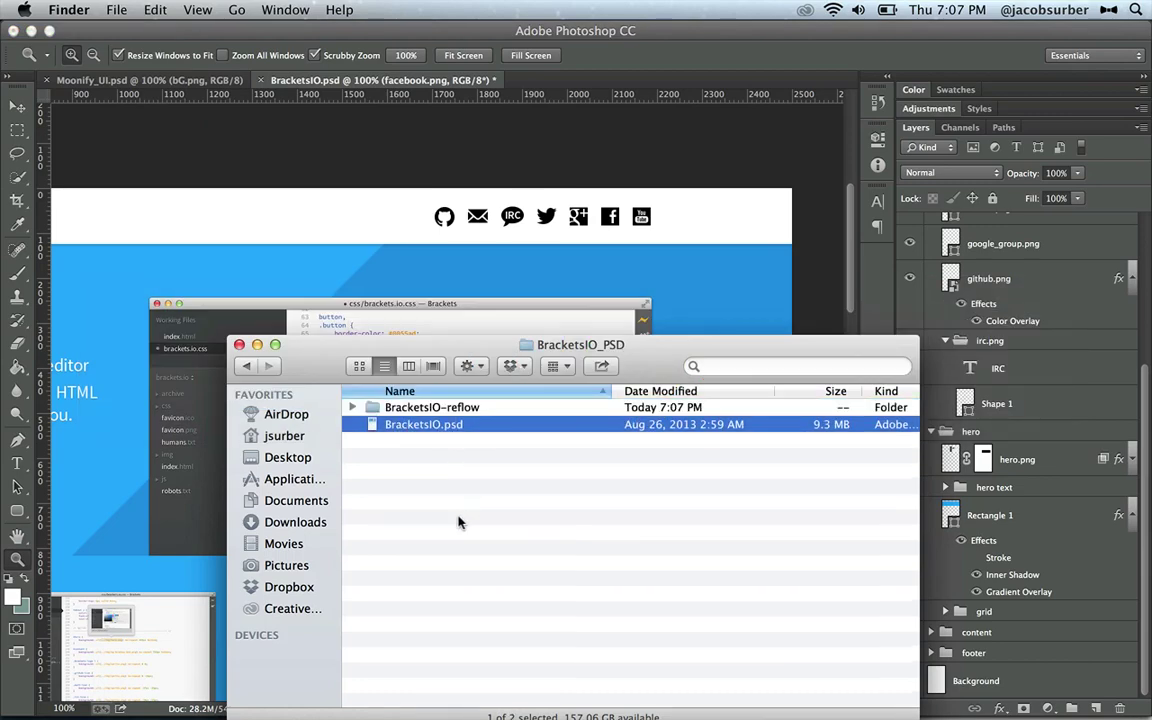
# Expand the BracketsIO-reflow > assets > img folders in Finder.
pyautogui.click(352, 407)
pyautogui.click(372, 425)
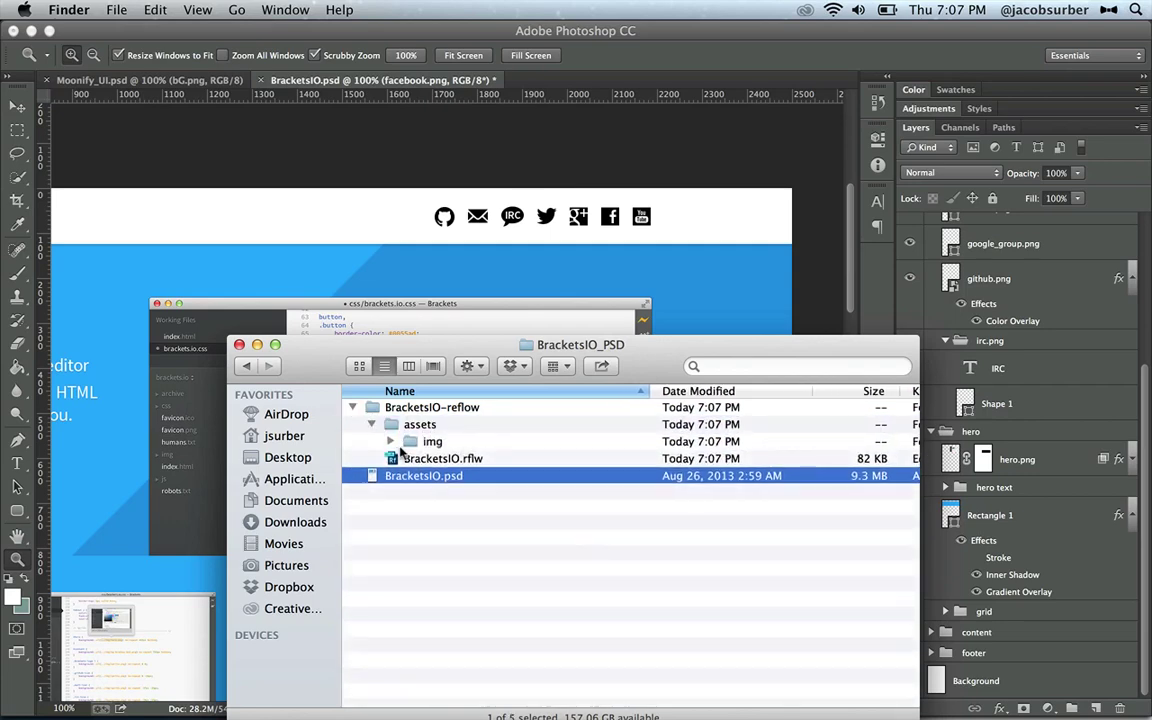
pyautogui.click(390, 441)
pyautogui.scroll(-2, 586, 501)
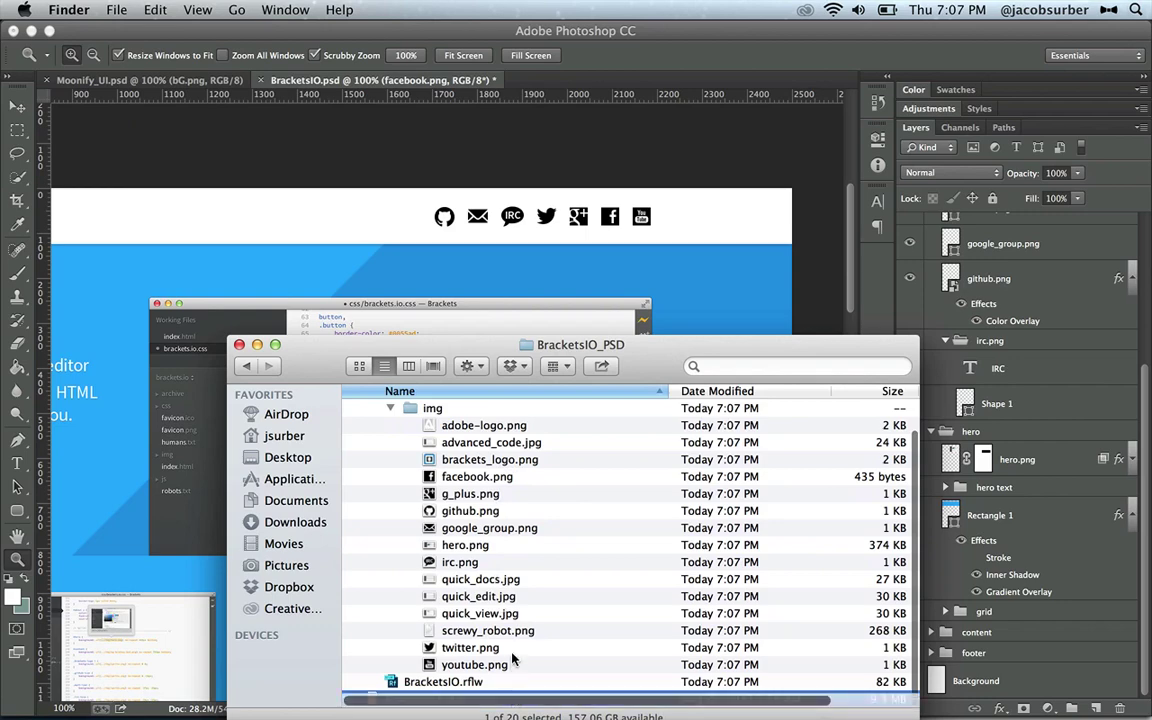
pyautogui.scroll(-1, 600, 586)
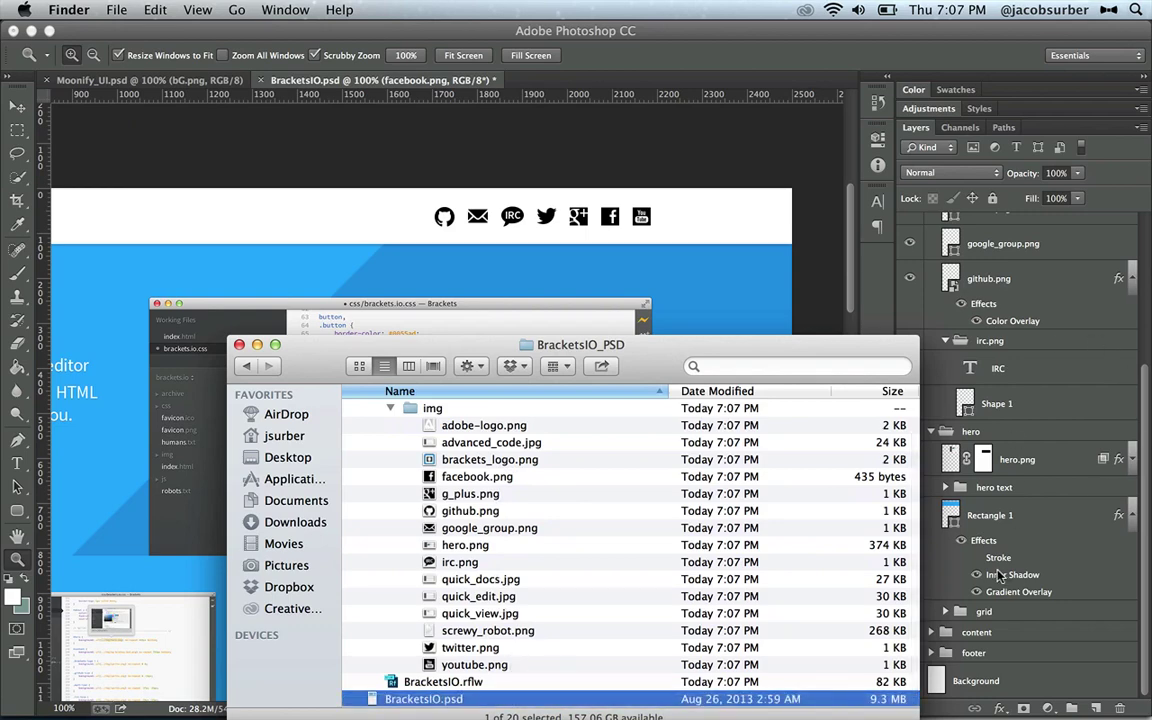
# Quick Look facebook.png and the following images, then select BracketsIO.rflw to open it.
pyautogui.click(489, 481)
pyautogui.press('space')
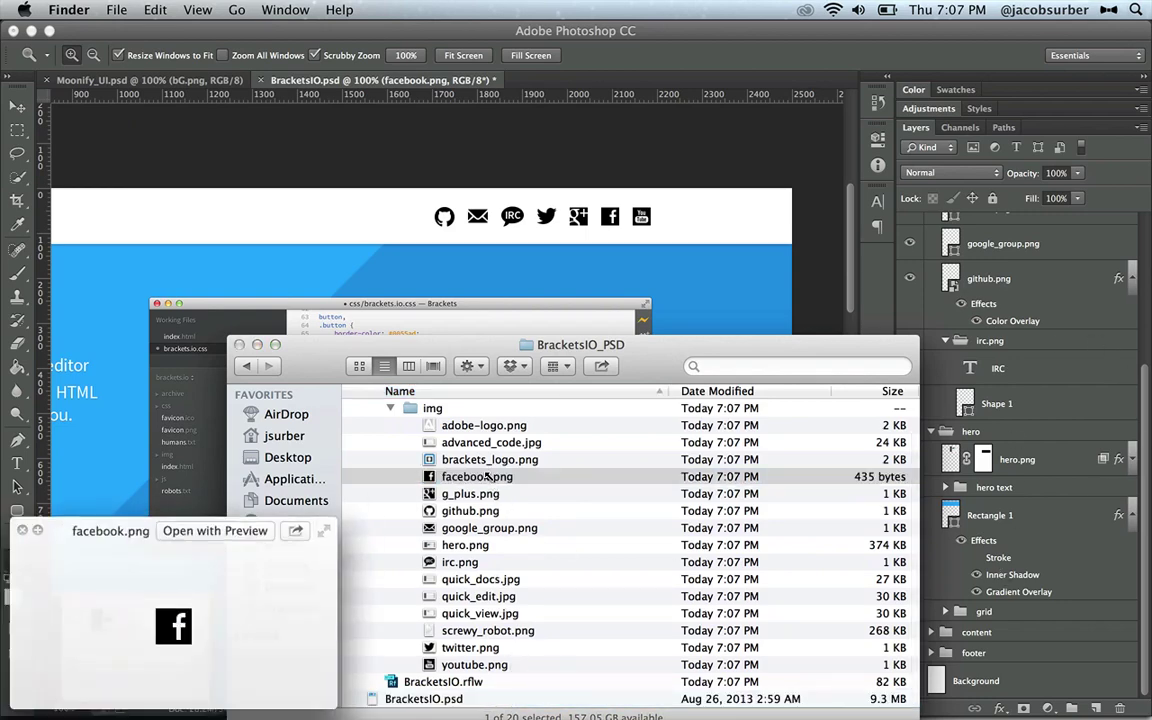
pyautogui.press('Down')
pyautogui.press('Down')
pyautogui.press('Down')
pyautogui.press('Down')
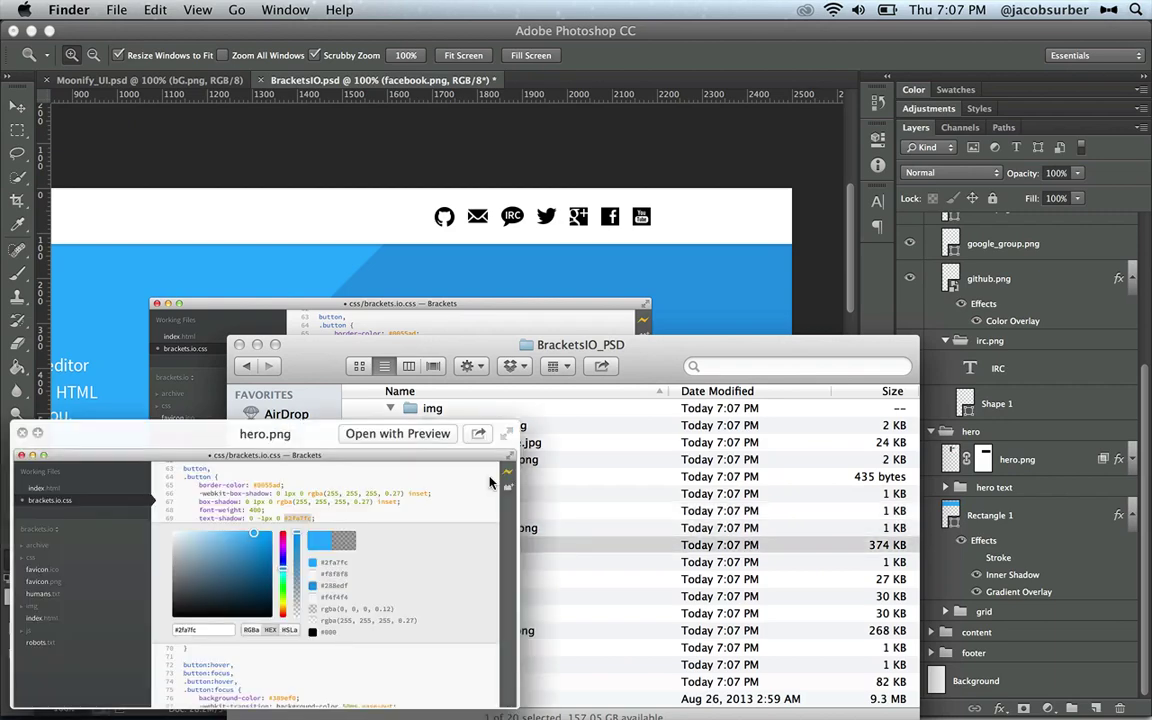
pyautogui.press('space')
pyautogui.click(494, 682)
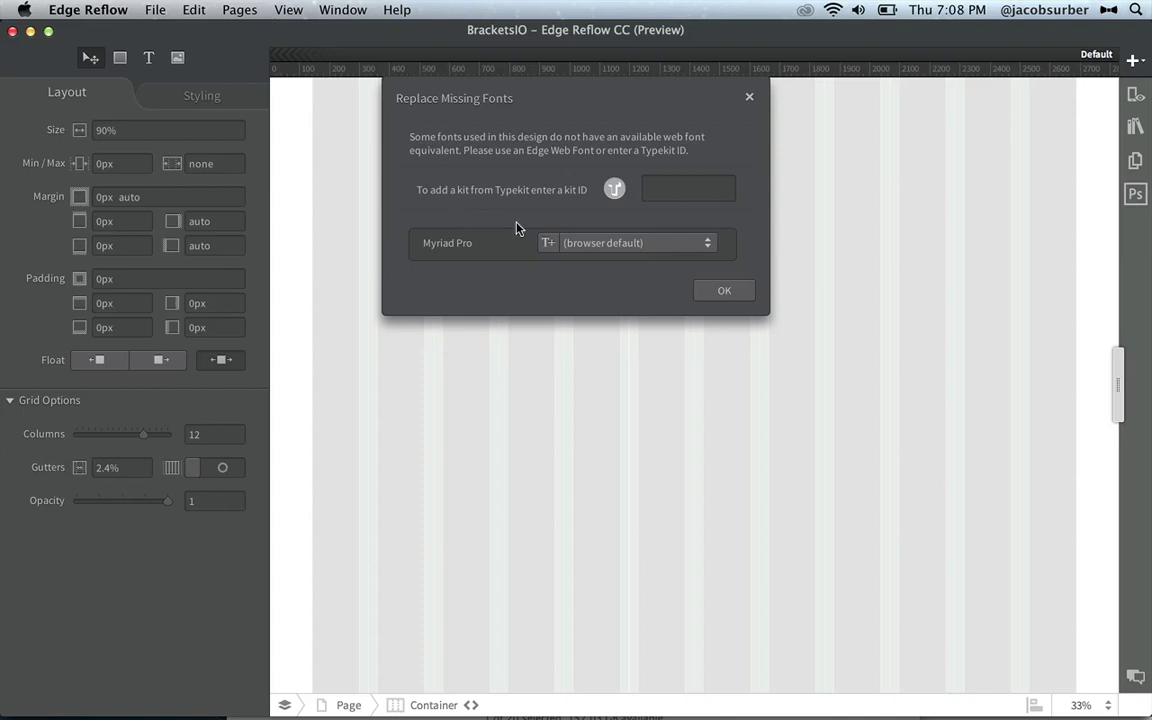
# Choose Source Sans Pro for Myriad Pro, browse Edge Web Fonts, and confirm with OK.
pyautogui.click(671, 186)
pyautogui.click(671, 186)
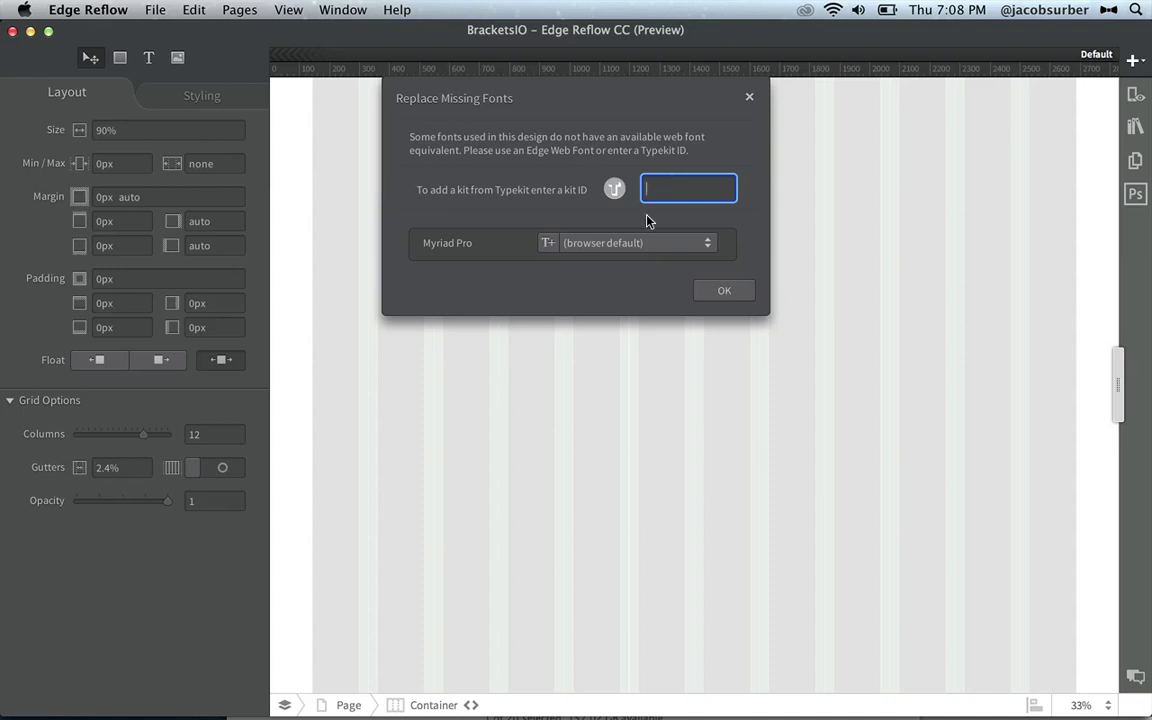
pyautogui.click(633, 245)
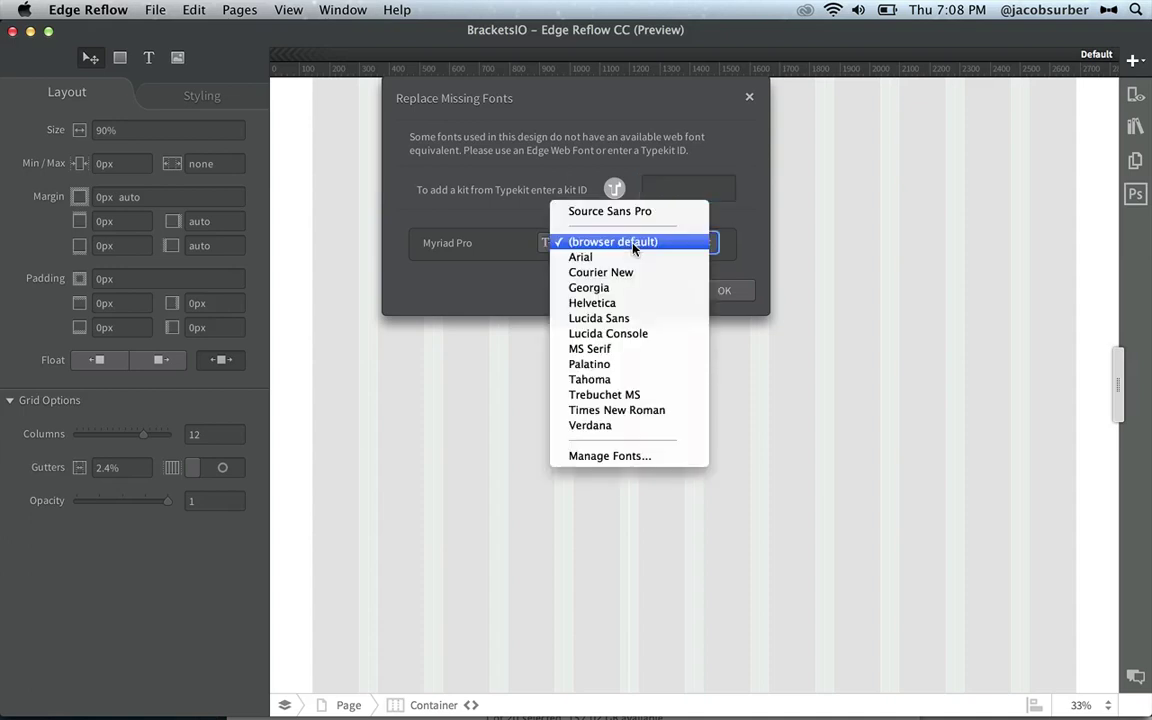
pyautogui.click(676, 213)
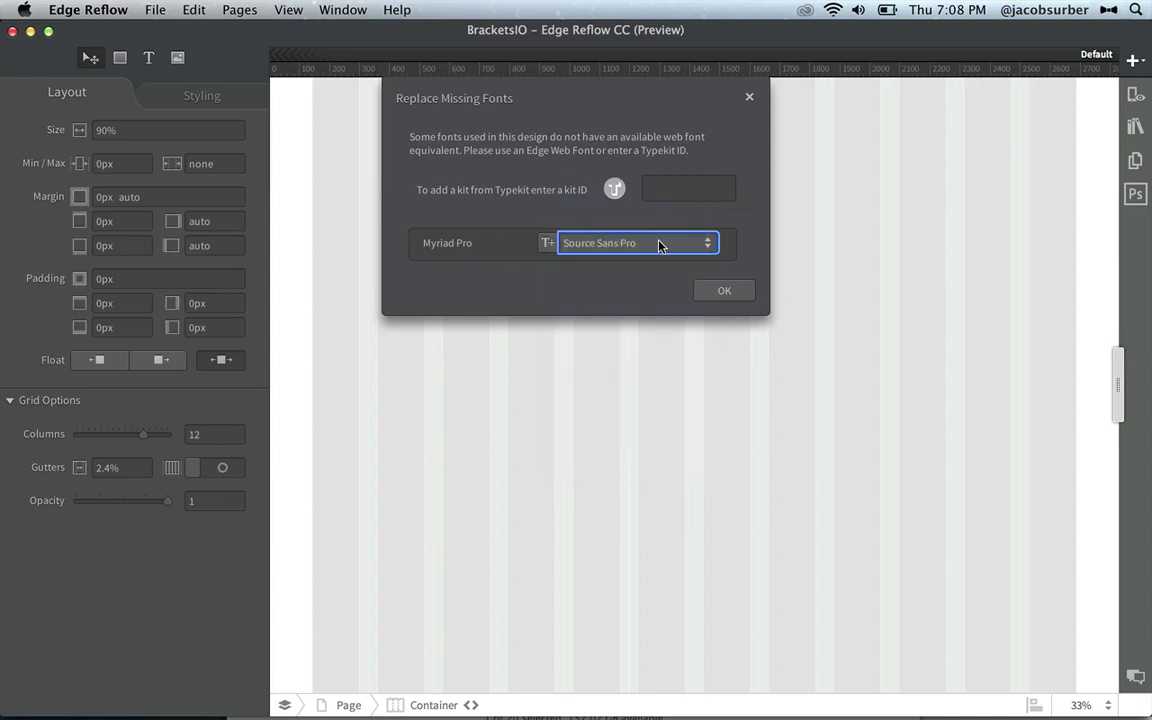
pyautogui.click(546, 248)
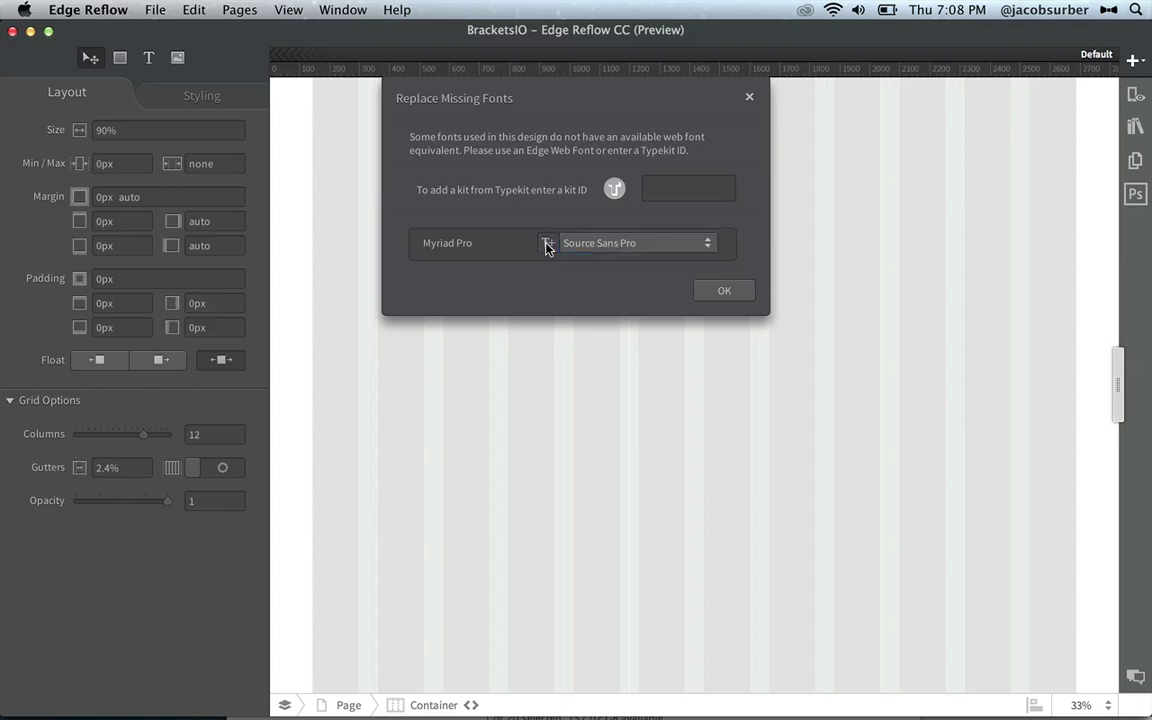
pyautogui.scroll(-5, 504, 368)
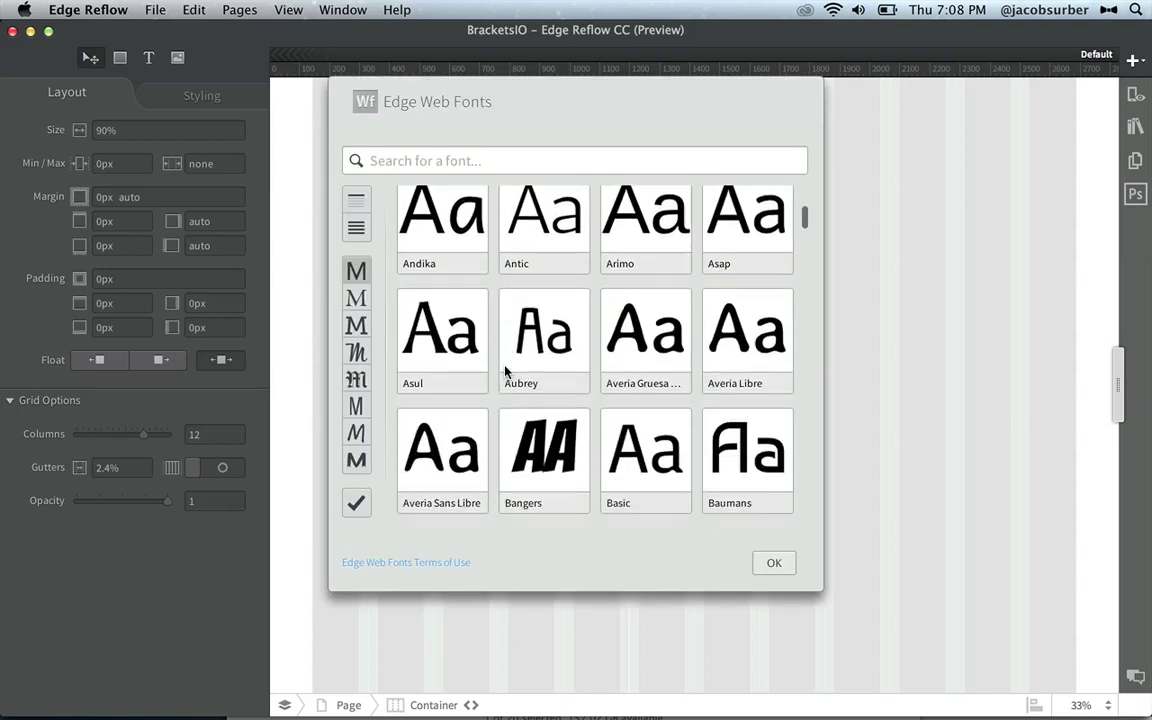
pyautogui.scroll(5, 504, 372)
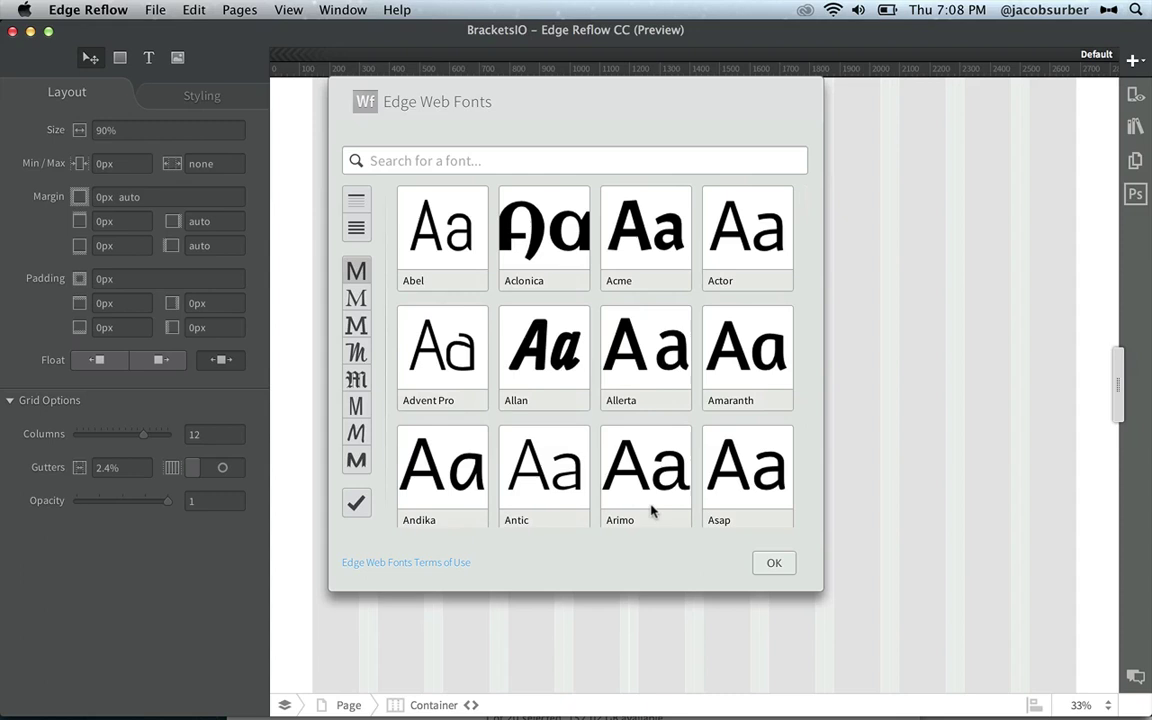
pyautogui.click(773, 564)
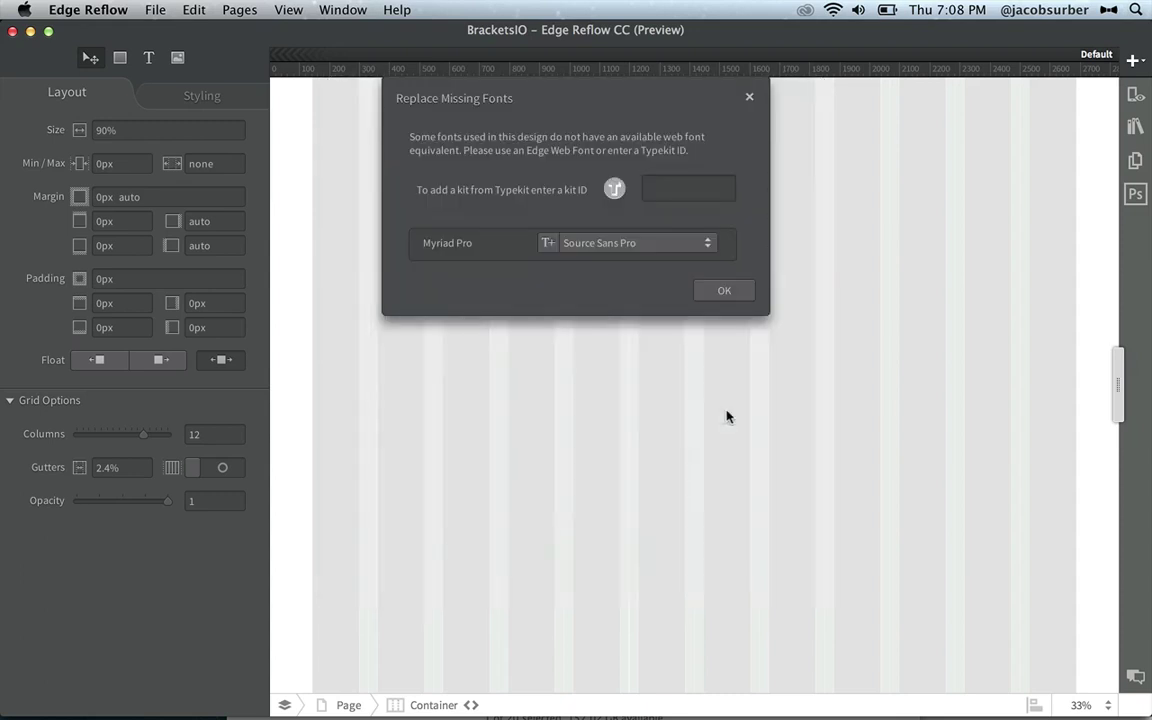
pyautogui.click(721, 292)
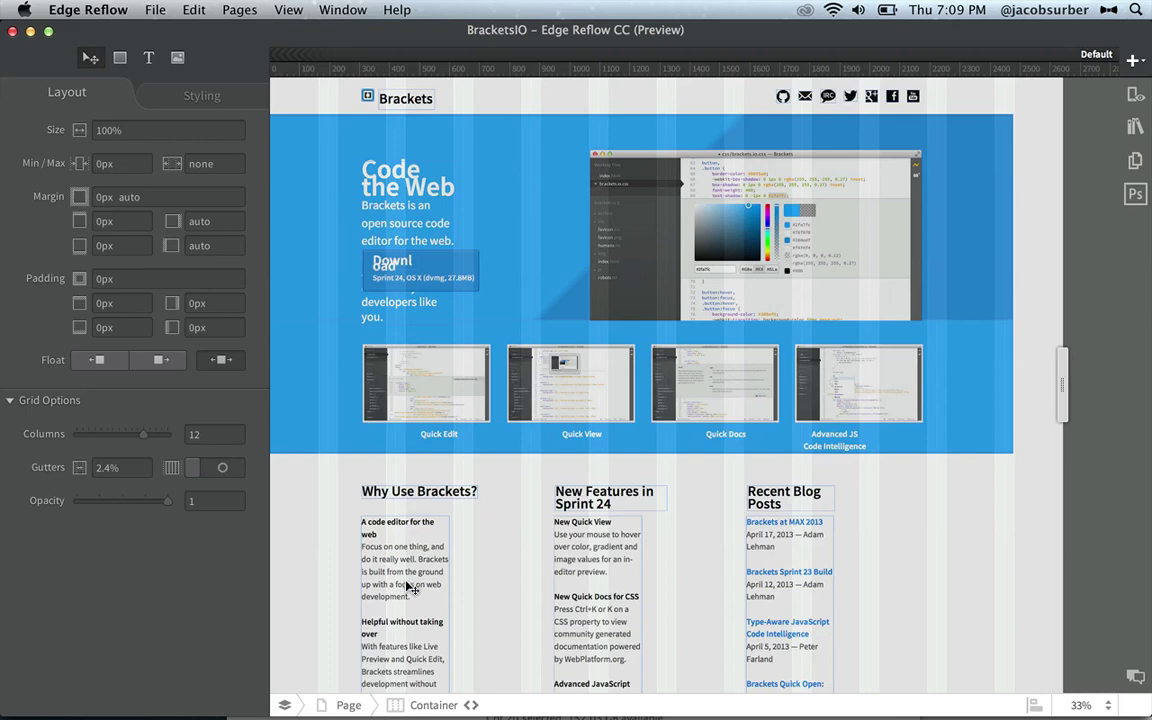
# Check the 'Why Use Brackets?' heading's typography shows Source Sans Pro, then deselect it.
pyautogui.click(428, 493)
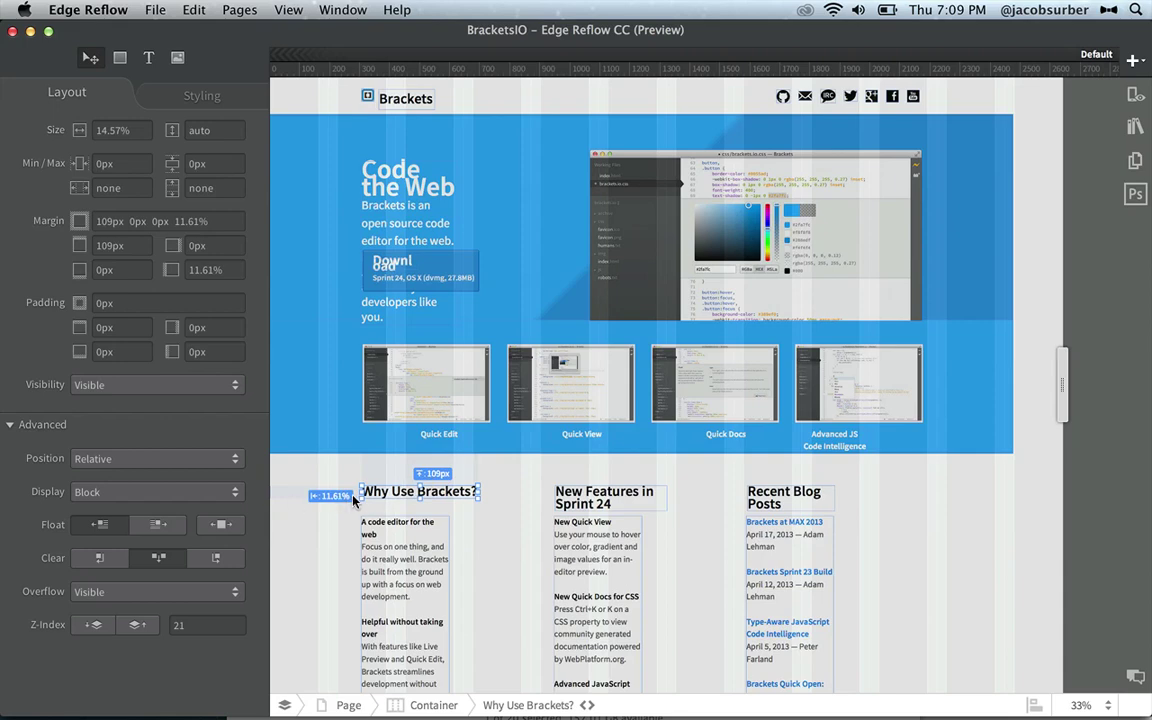
pyautogui.click(190, 96)
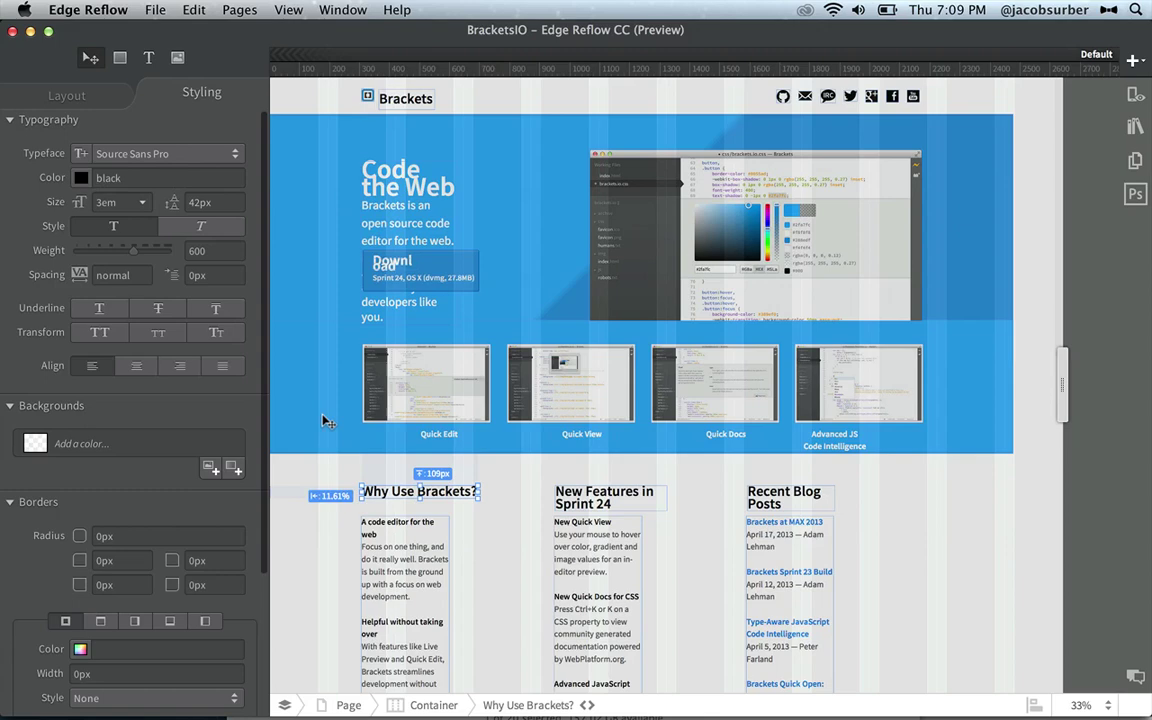
pyautogui.doubleClick(378, 490)
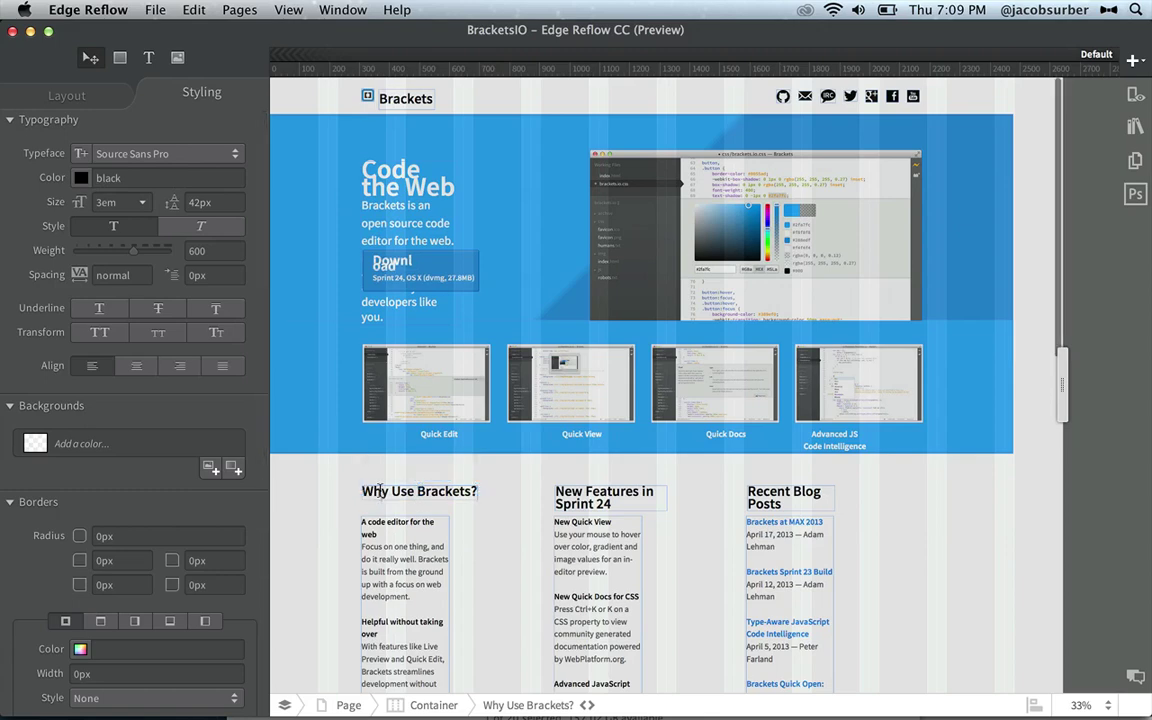
pyautogui.tripleClick(378, 490)
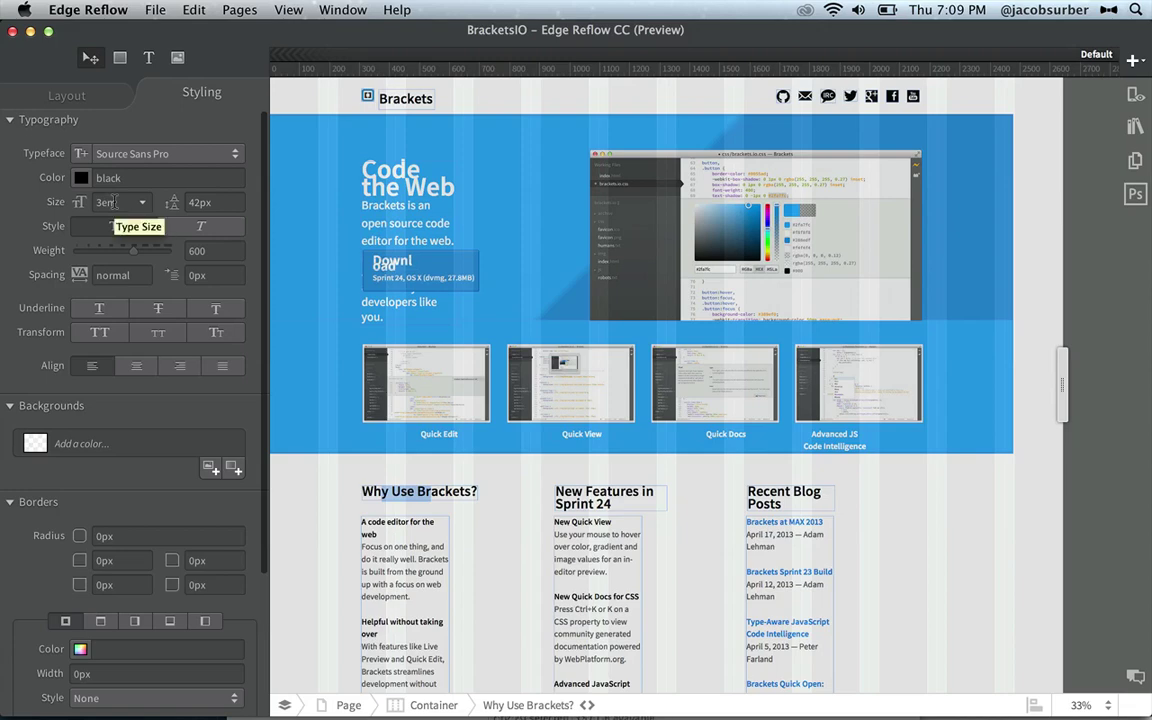
pyautogui.click(499, 516)
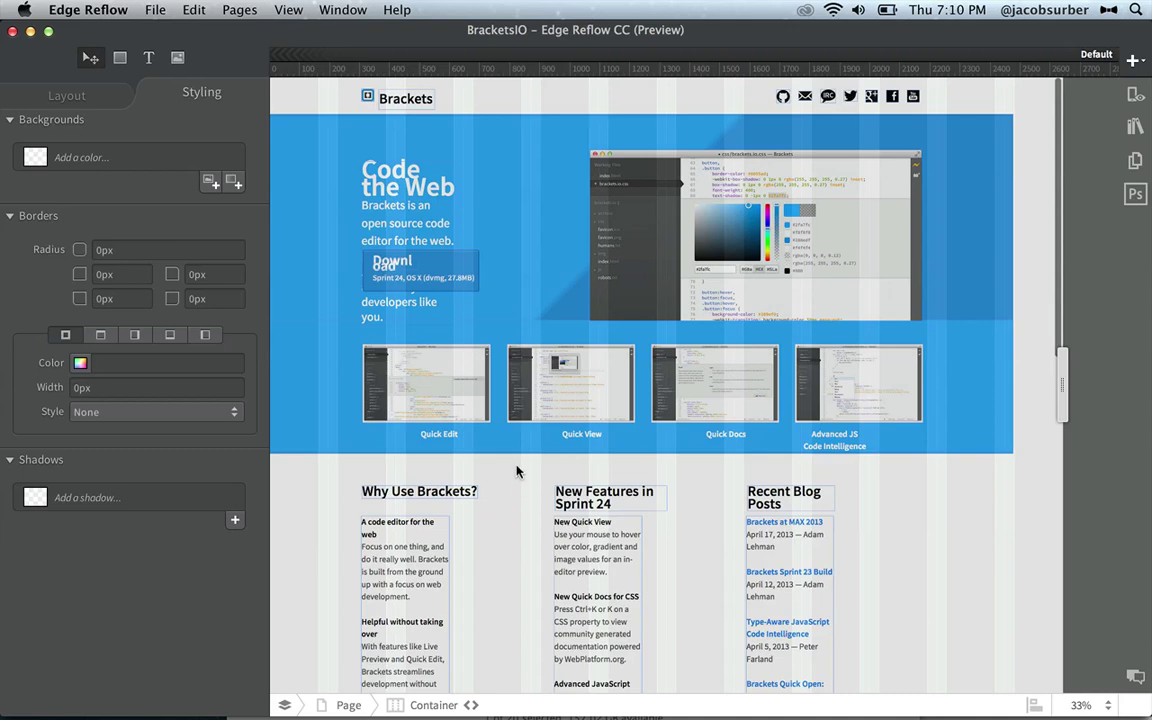
# Raise the Brackets logo text and its box to line up with the header icons.
pyautogui.click(398, 98)
pyautogui.moveTo(398, 98); pyautogui.dragTo(396, 91)
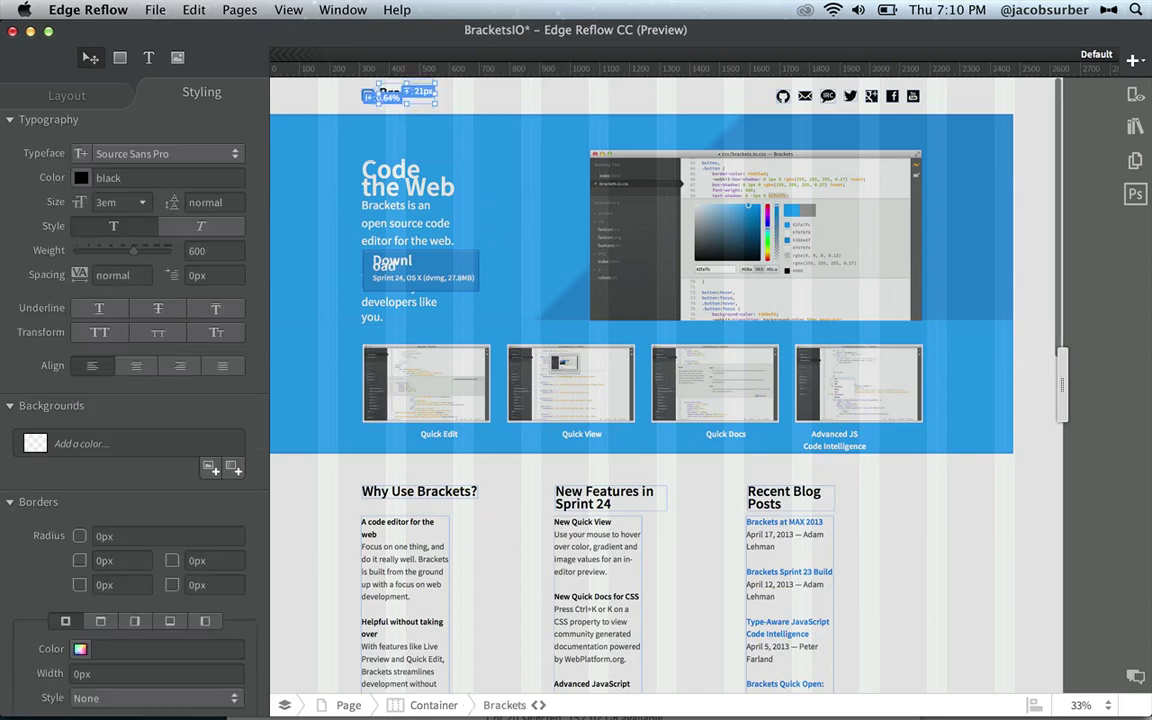
pyautogui.click(313, 73)
pyautogui.moveTo(312, 71); pyautogui.dragTo(453, 105)
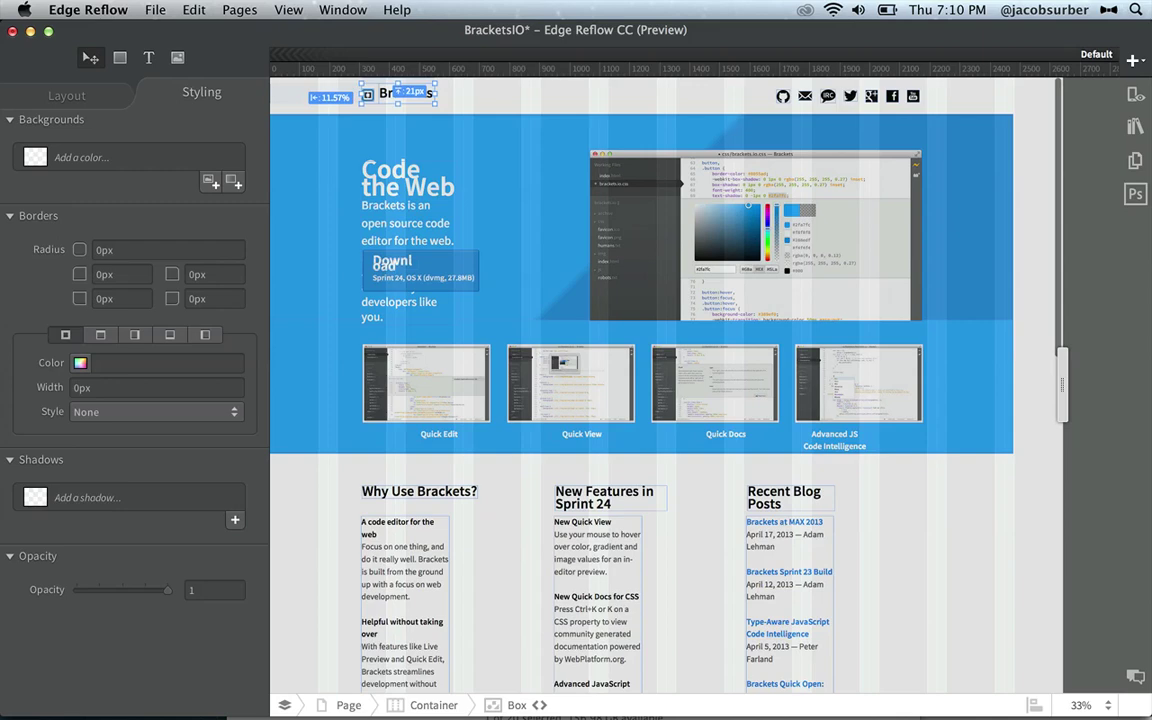
pyautogui.click(420, 100)
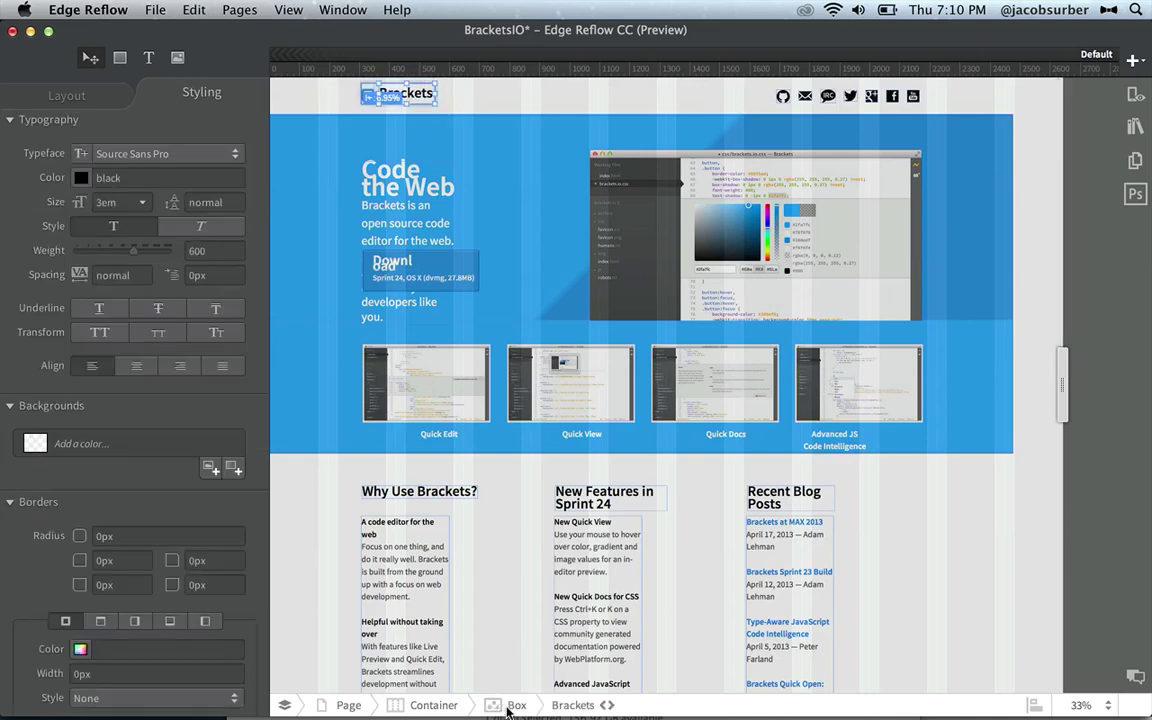
# Move the social icons group left into the header and widen the Code the Web text block.
pyautogui.click(490, 93)
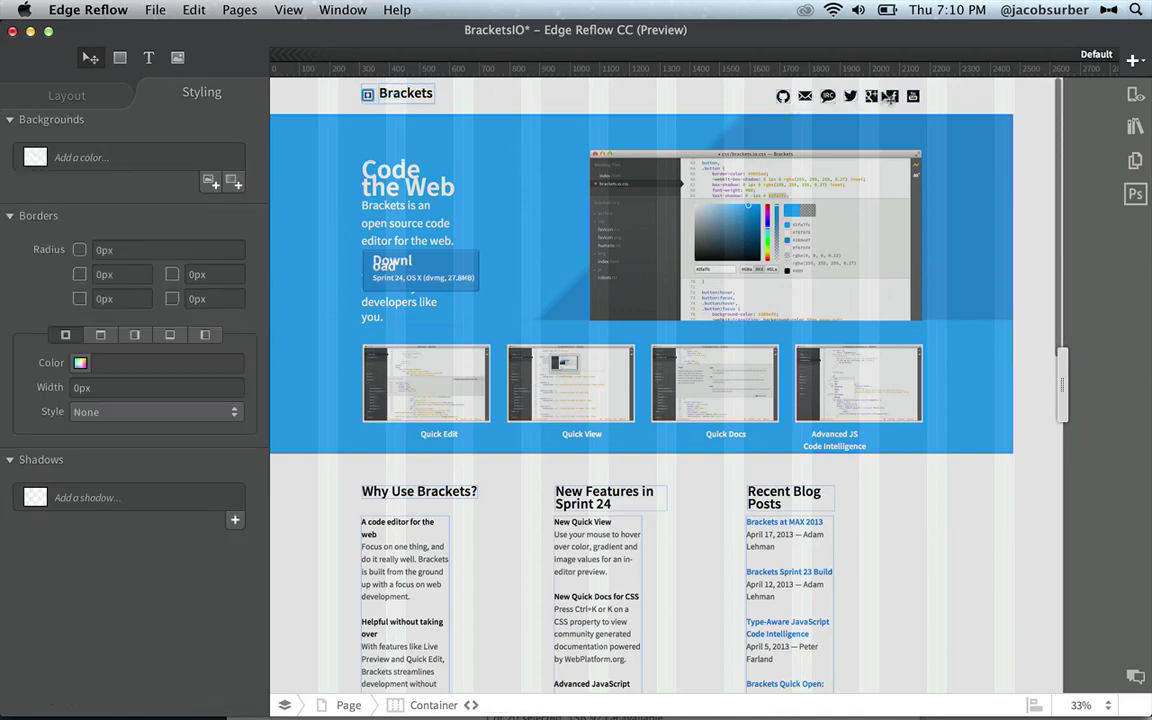
pyautogui.moveTo(949, 95); pyautogui.dragTo(750, 103)
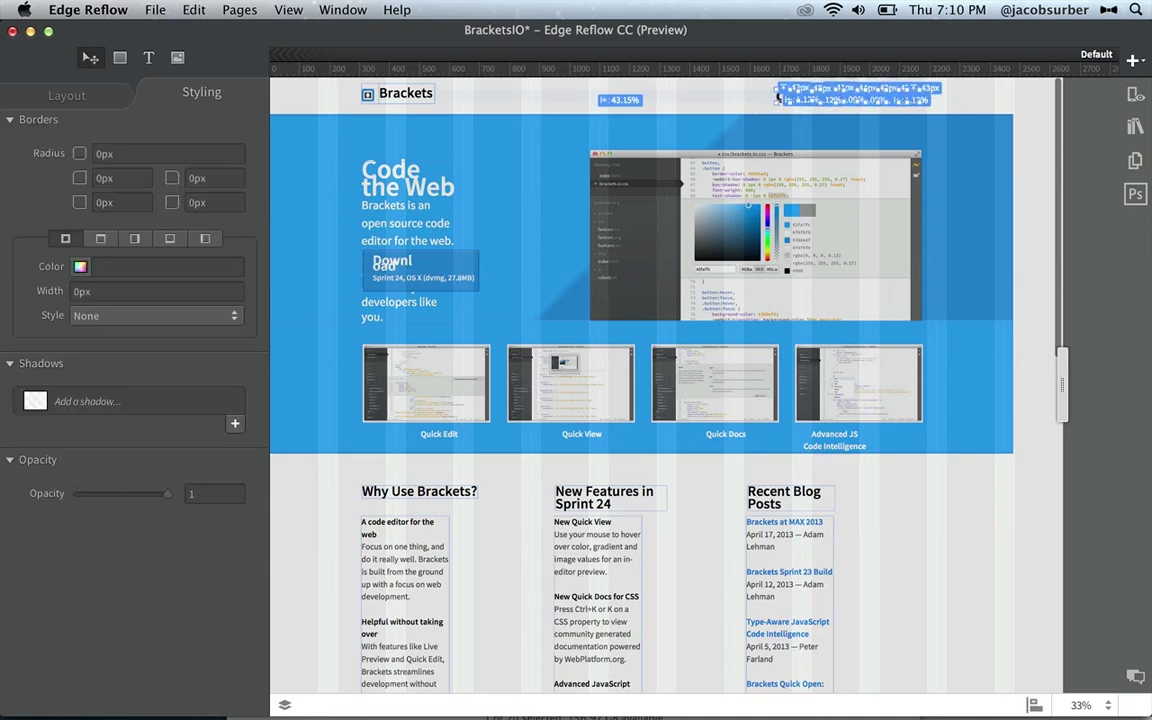
pyautogui.moveTo(778, 96); pyautogui.dragTo(779, 96)
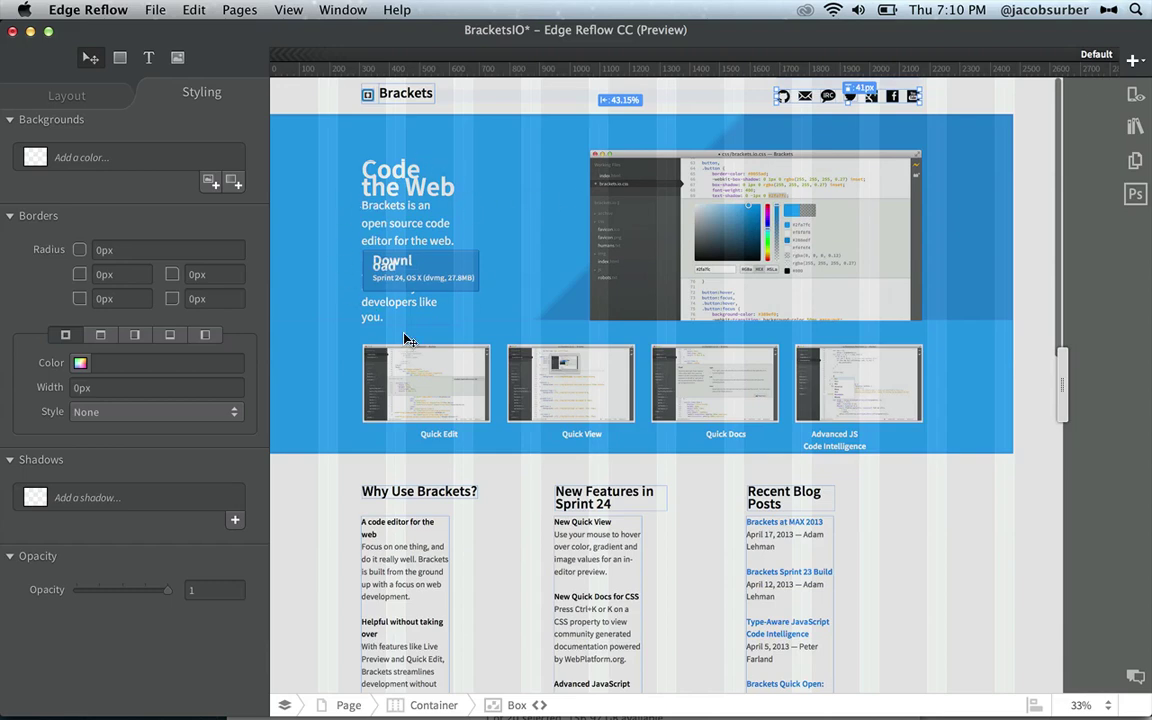
pyautogui.click(450, 243)
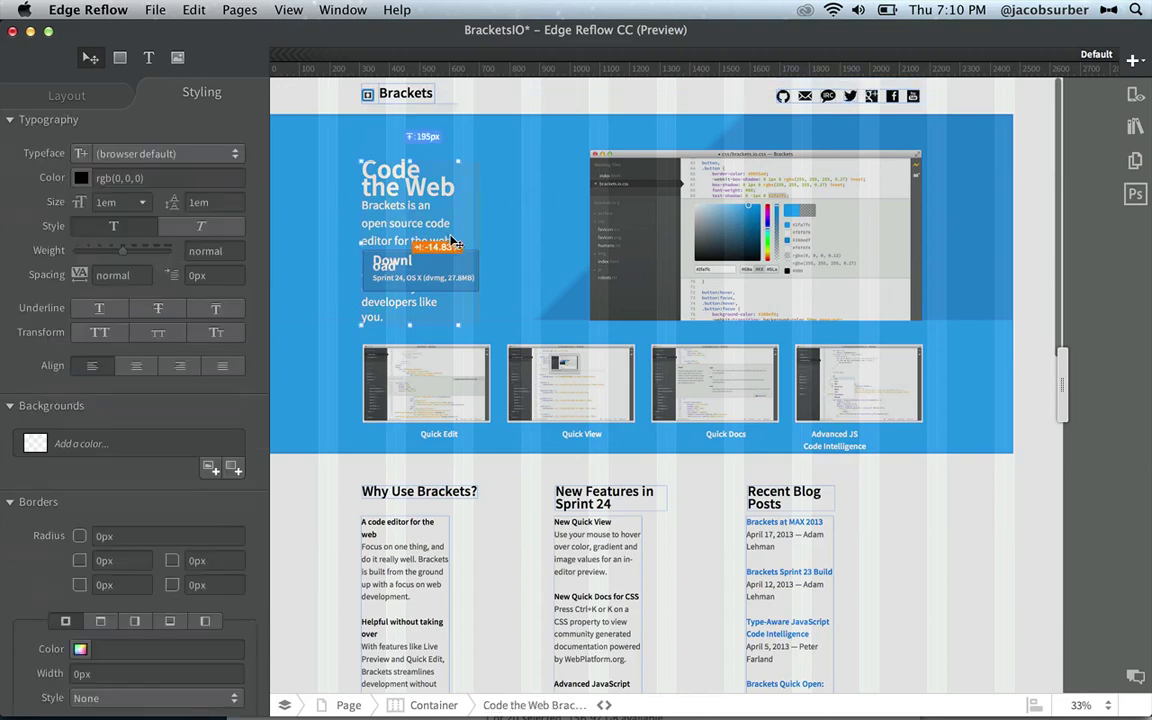
pyautogui.moveTo(452, 243); pyautogui.dragTo(569, 238)
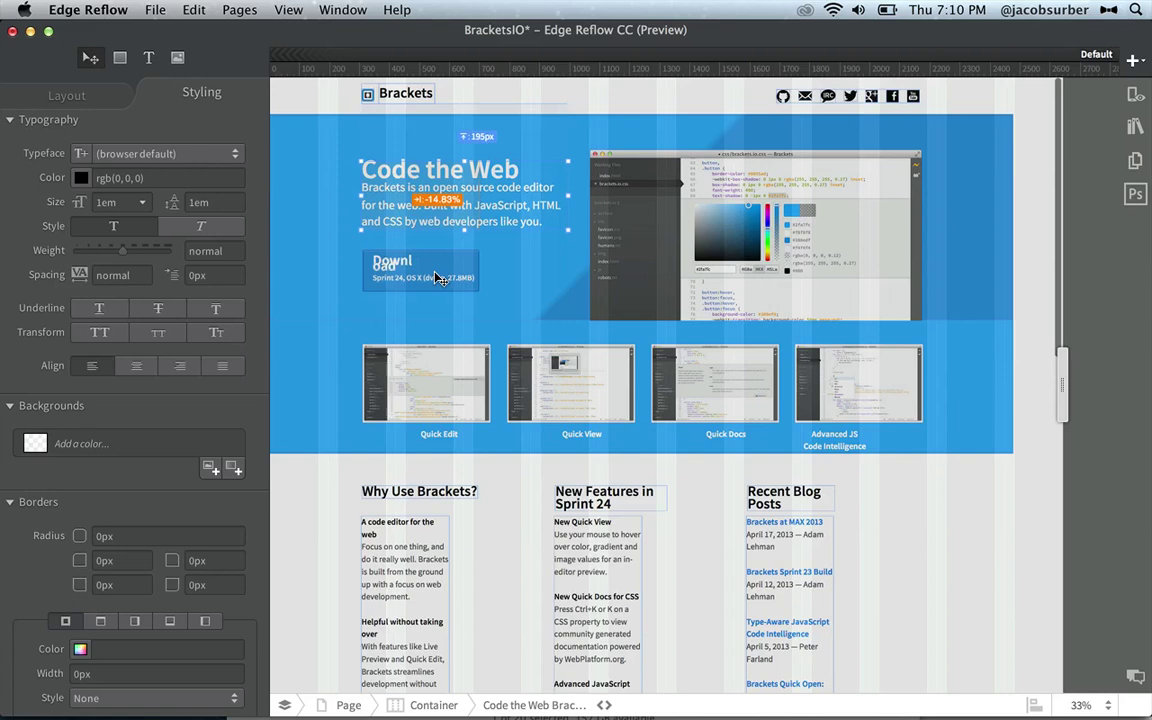
# Shift the Download button slightly and drag it wider.
pyautogui.click(437, 263)
pyautogui.moveTo(436, 262); pyautogui.dragTo(385, 252)
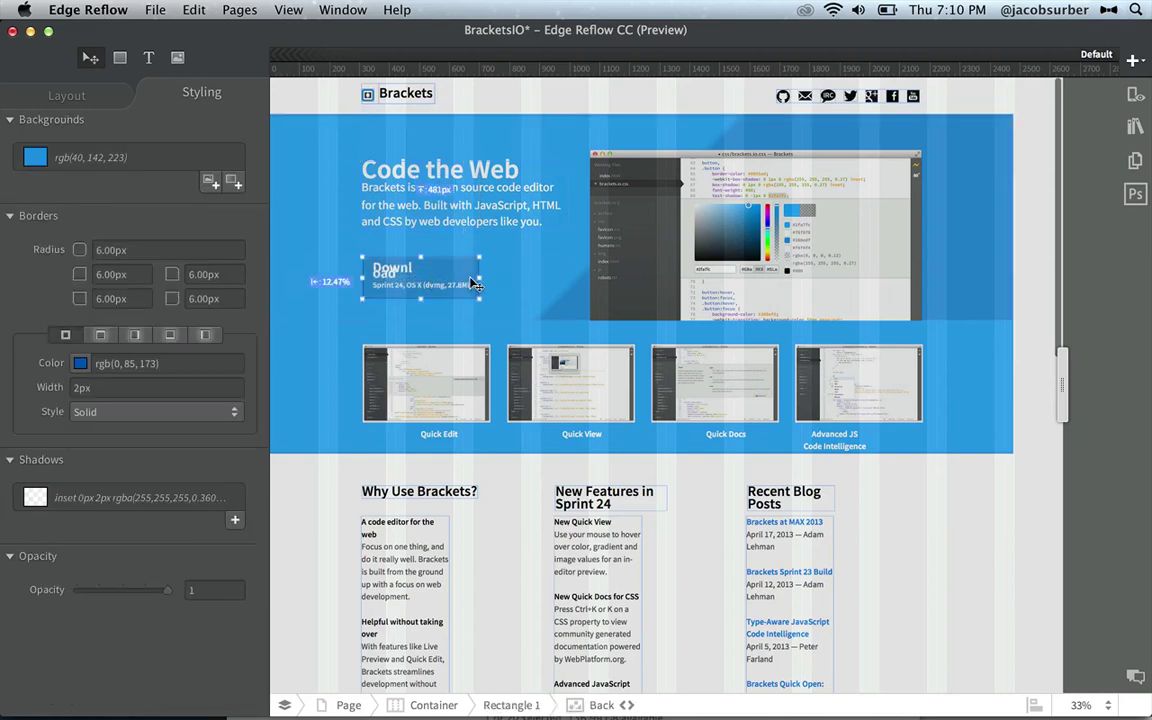
pyautogui.moveTo(479, 281); pyautogui.dragTo(520, 280)
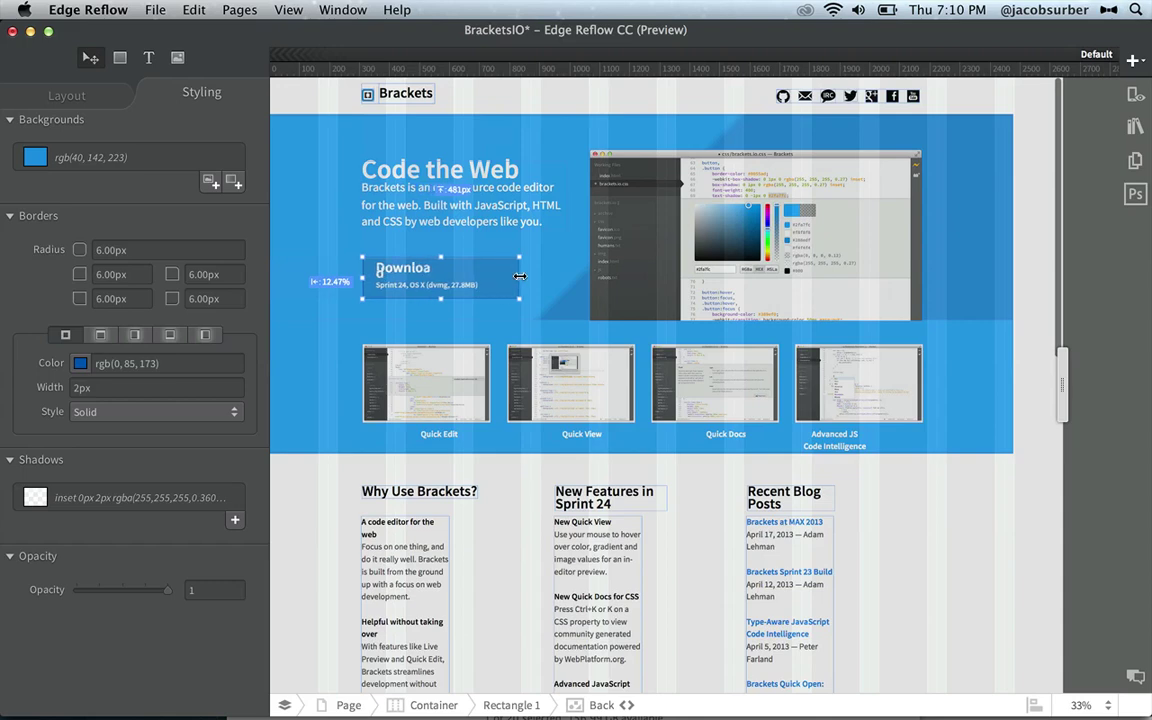
# Set line height to normal for both the Download label and the Sprint 24 subtext.
pyautogui.click(380, 268)
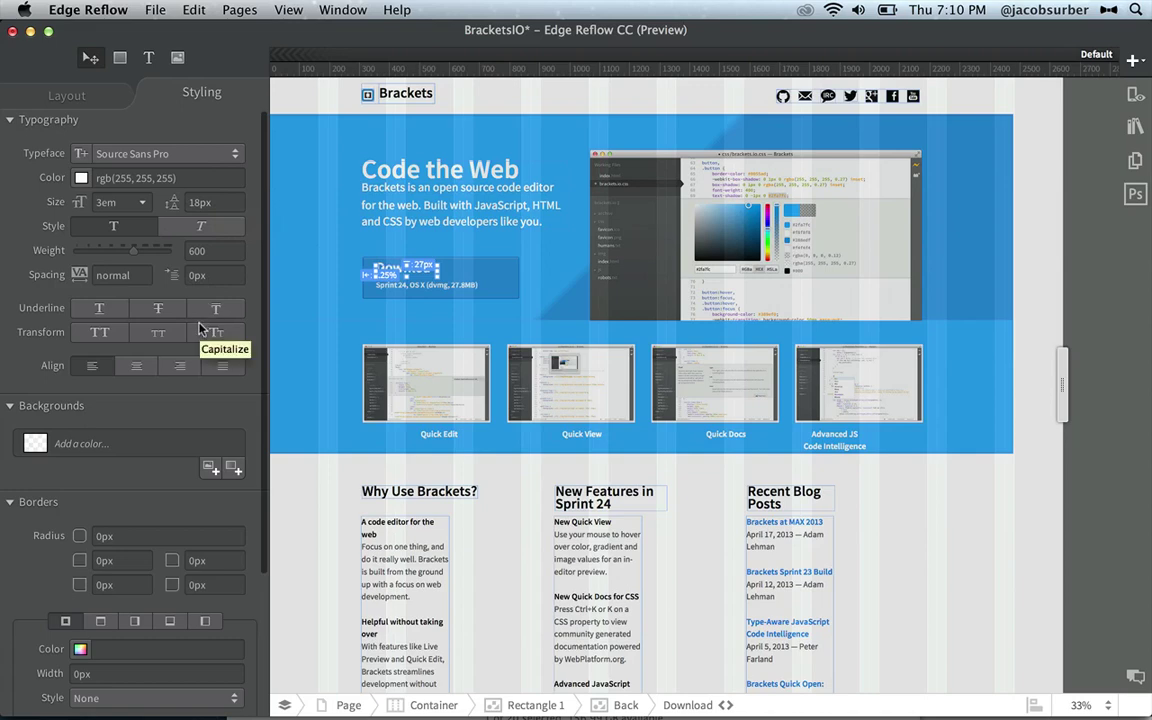
pyautogui.click(237, 205)
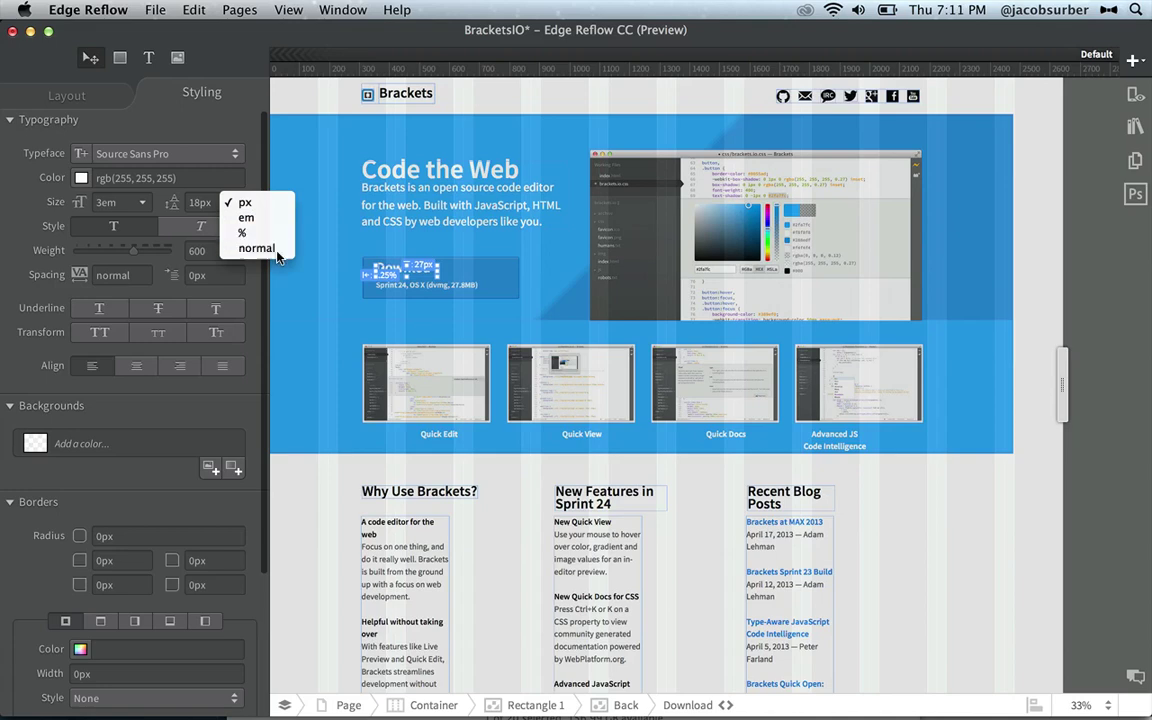
pyautogui.click(257, 248)
pyautogui.click(444, 318)
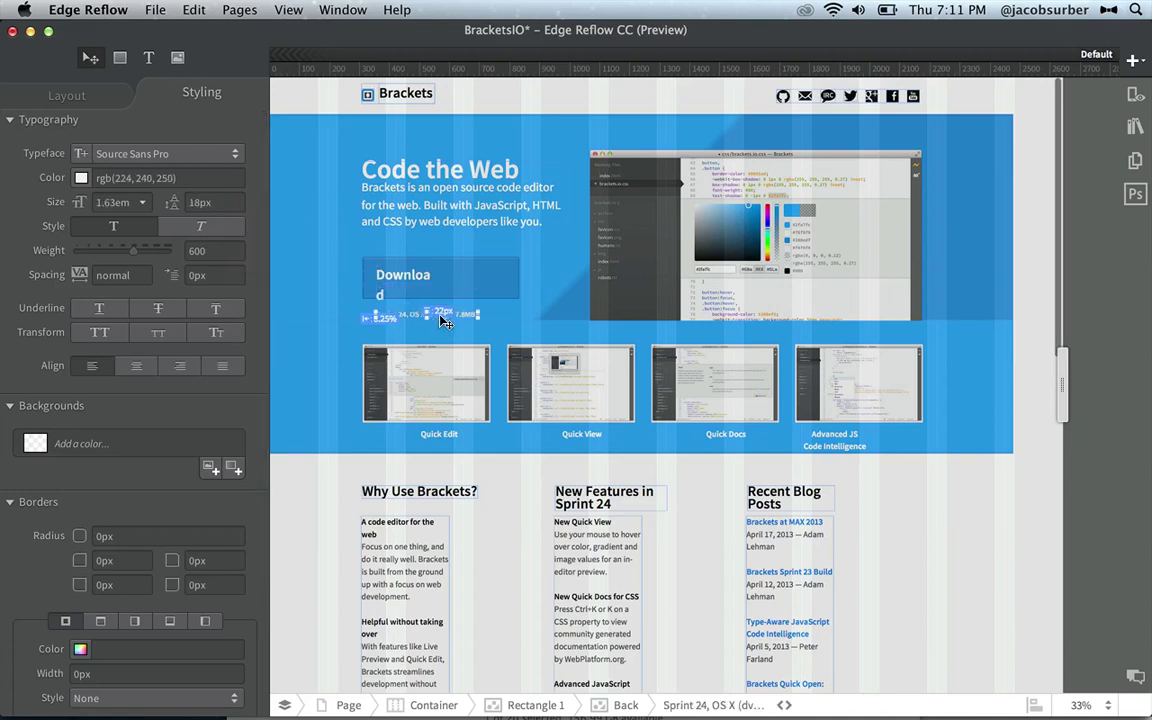
pyautogui.click(238, 204)
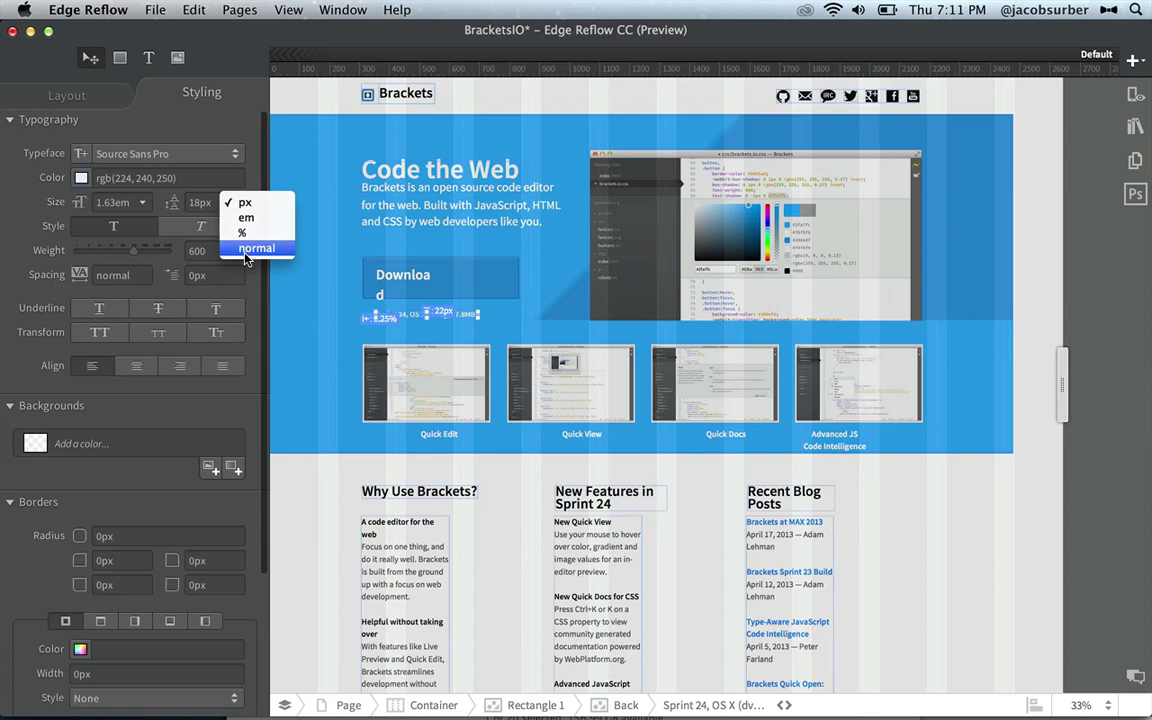
pyautogui.click(250, 248)
# Set the Download label width to auto and adjust the Sprint 24 subtext margin.
pyautogui.click(398, 283)
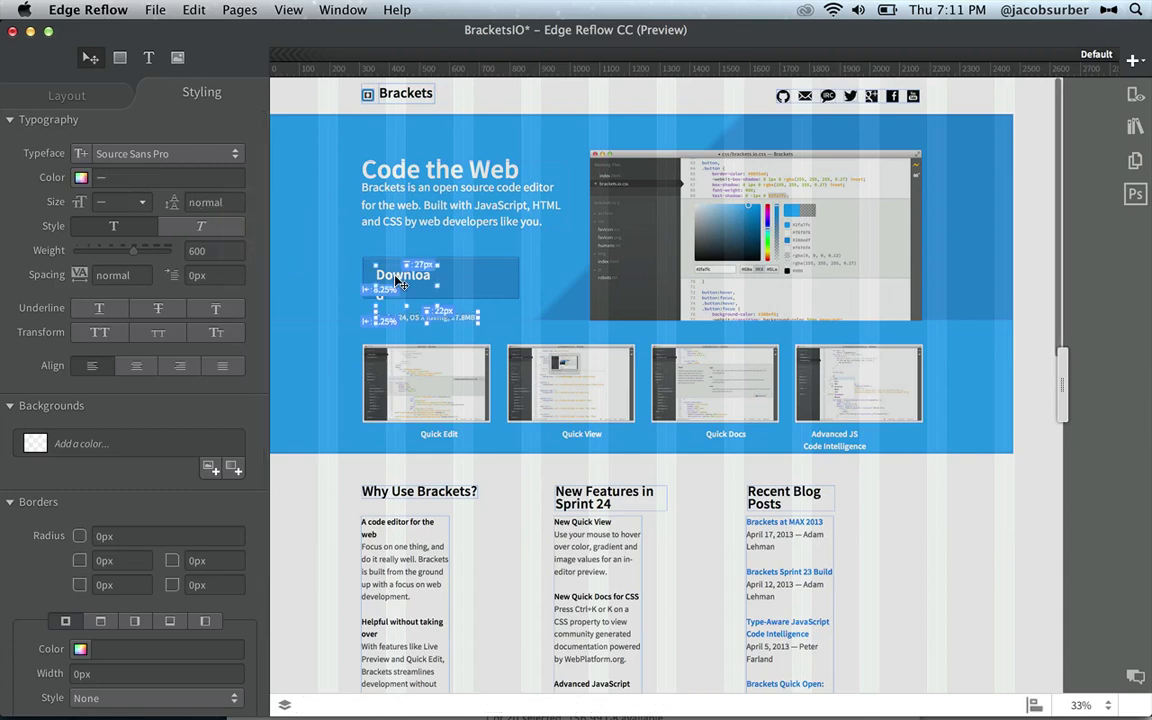
pyautogui.click(68, 93)
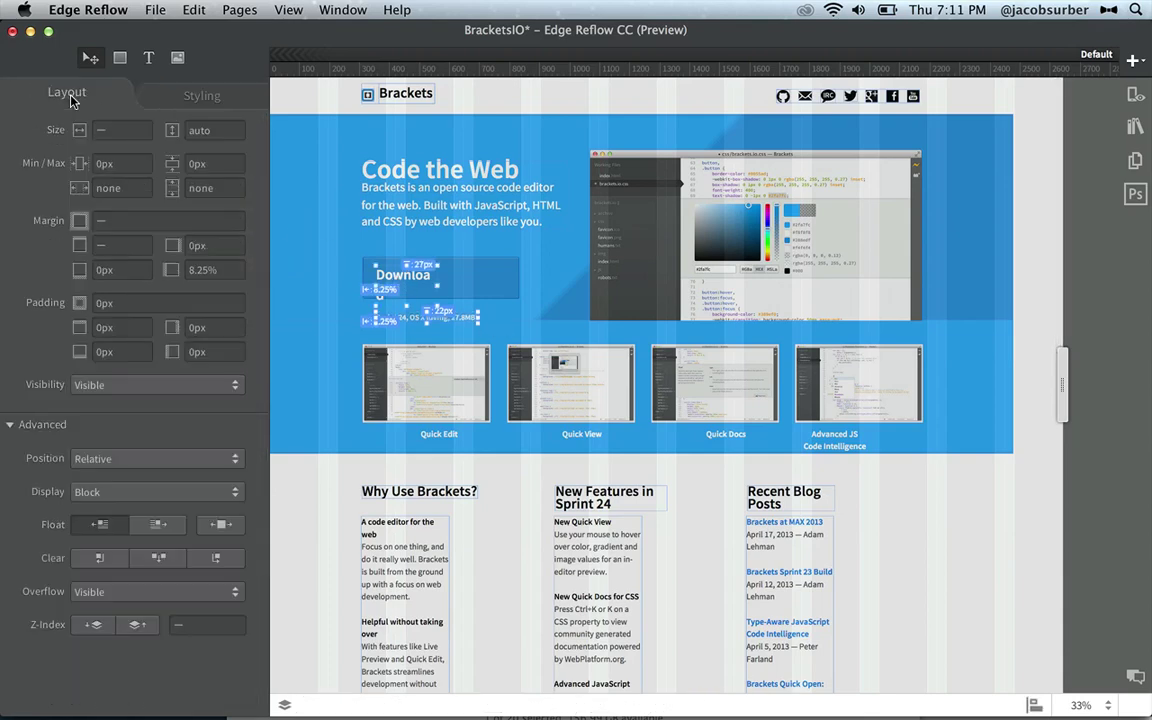
pyautogui.click(147, 130)
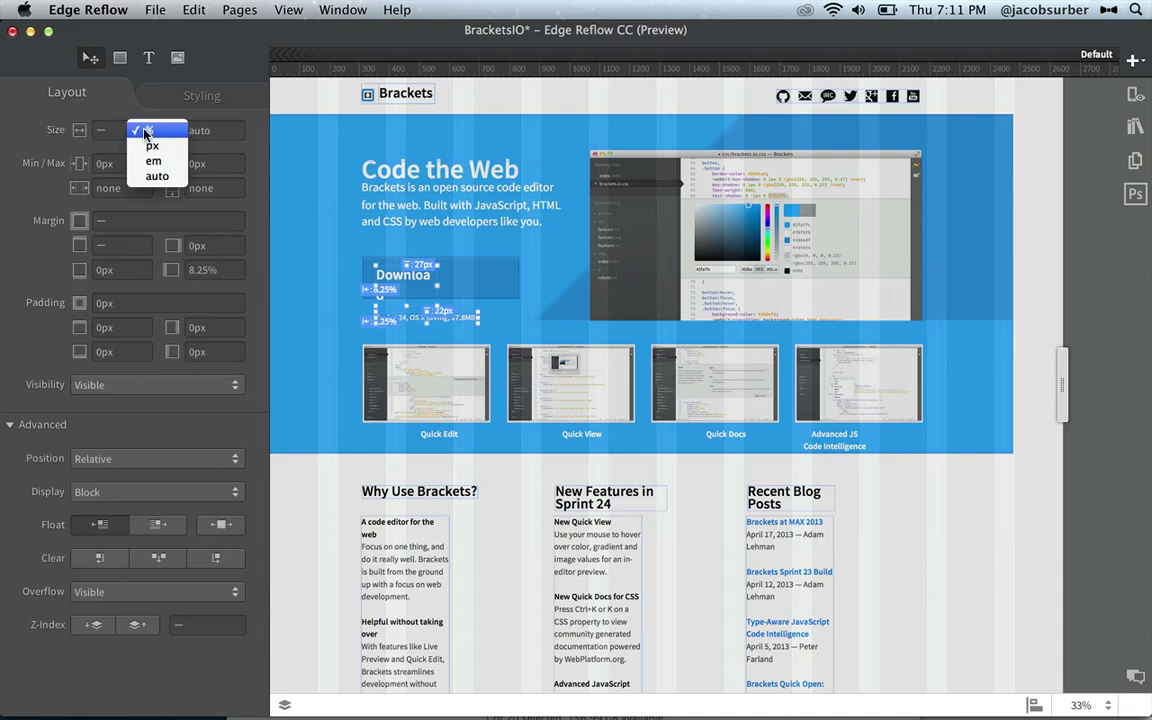
pyautogui.click(155, 177)
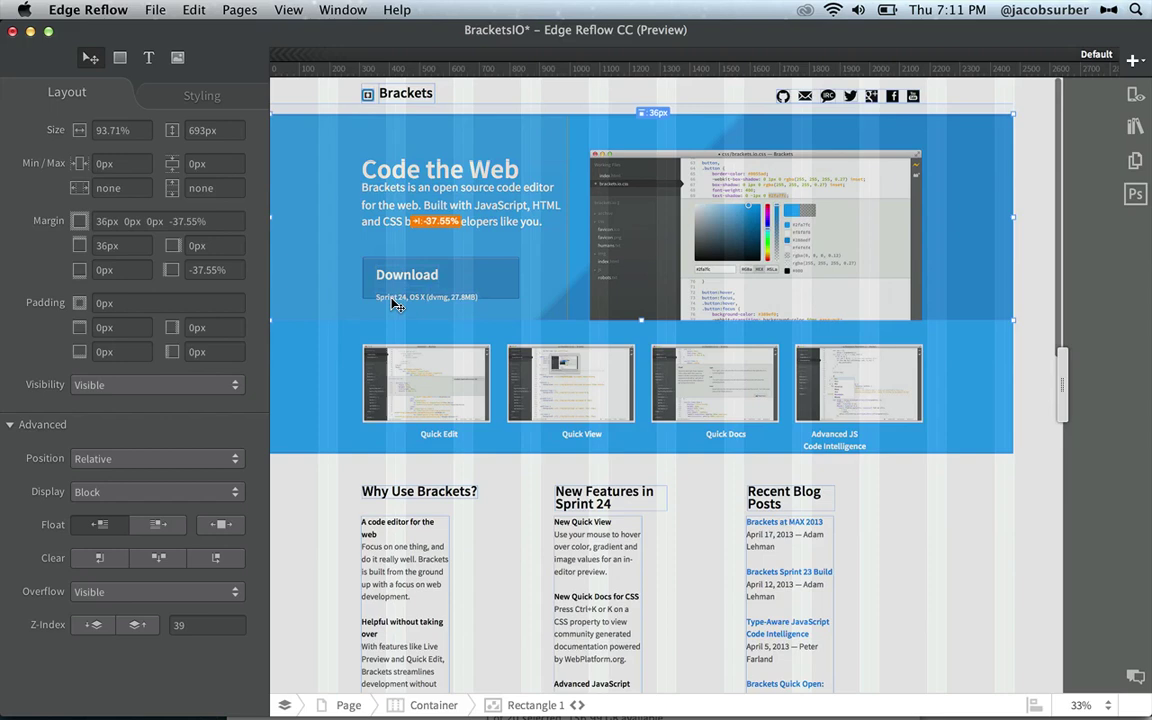
pyautogui.moveTo(396, 305)
pyautogui.mouseDown()
pyautogui.moveTo(390, 262)
pyautogui.moveTo(442, 311)
pyautogui.moveTo(470, 292)
pyautogui.moveTo(382, 292)
pyautogui.moveTo(376, 309)
pyautogui.mouseUp()
pyautogui.click(310, 310)
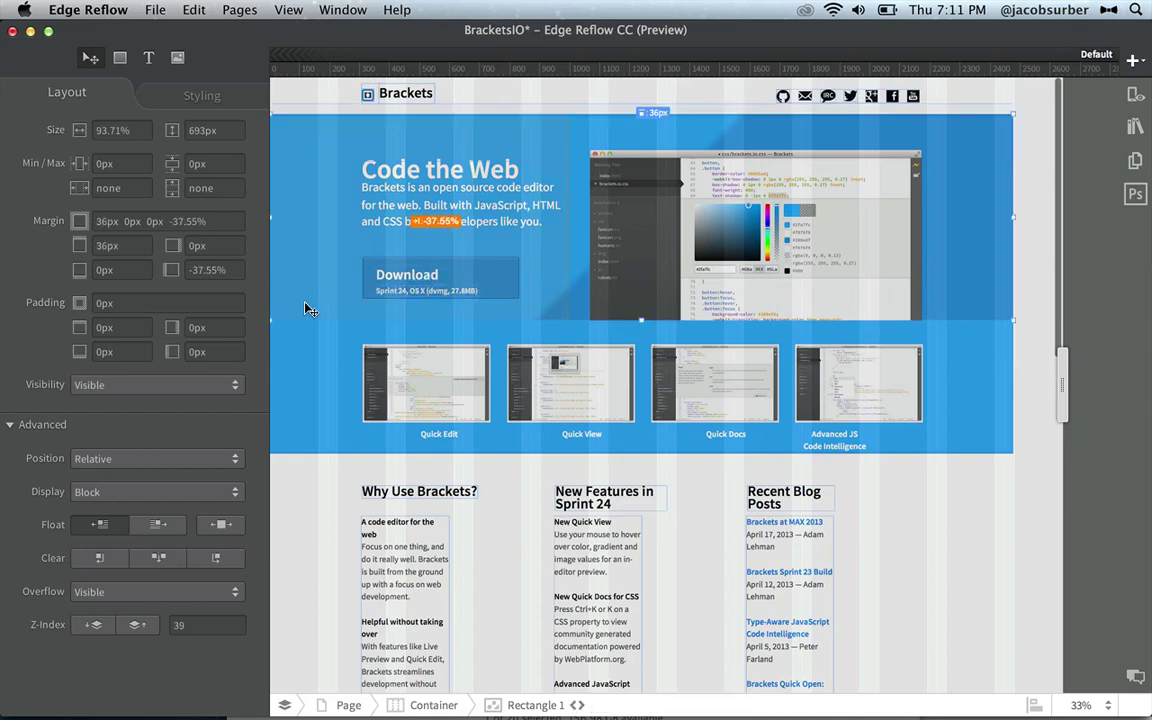
# Group the Code the Web text block with the Download button into one box.
pyautogui.click(460, 260)
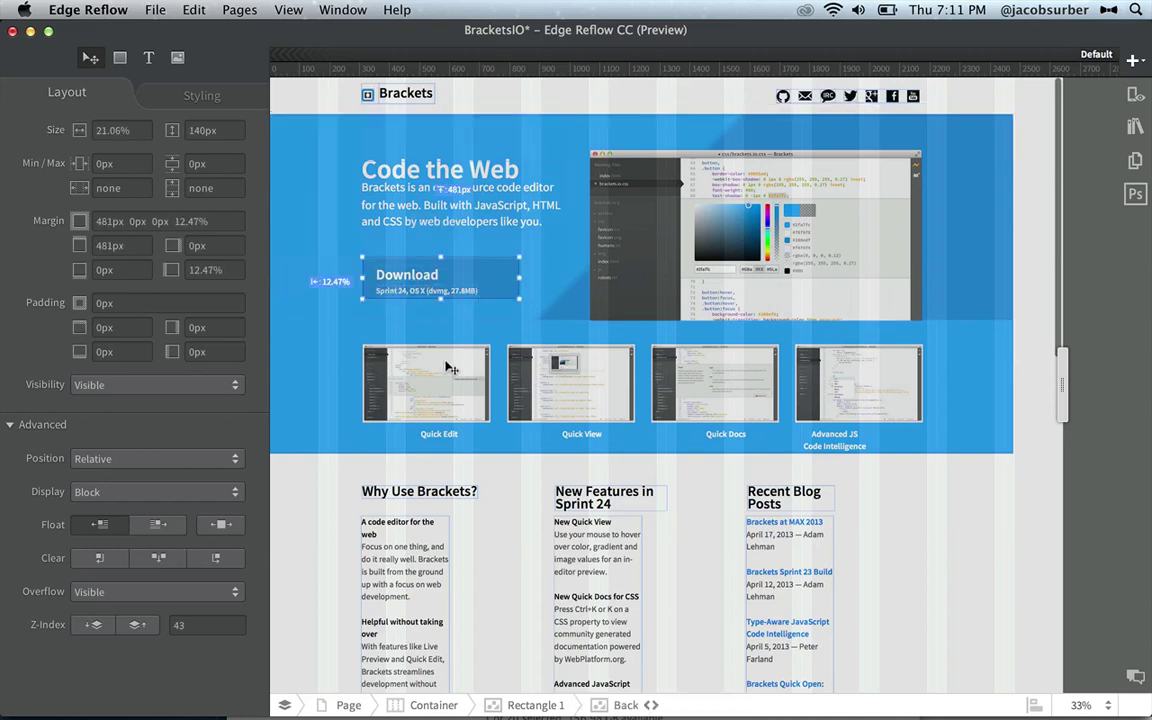
pyautogui.click(407, 215)
pyautogui.keyDown('shift'); pyautogui.click(498, 273); pyautogui.keyUp('shift')
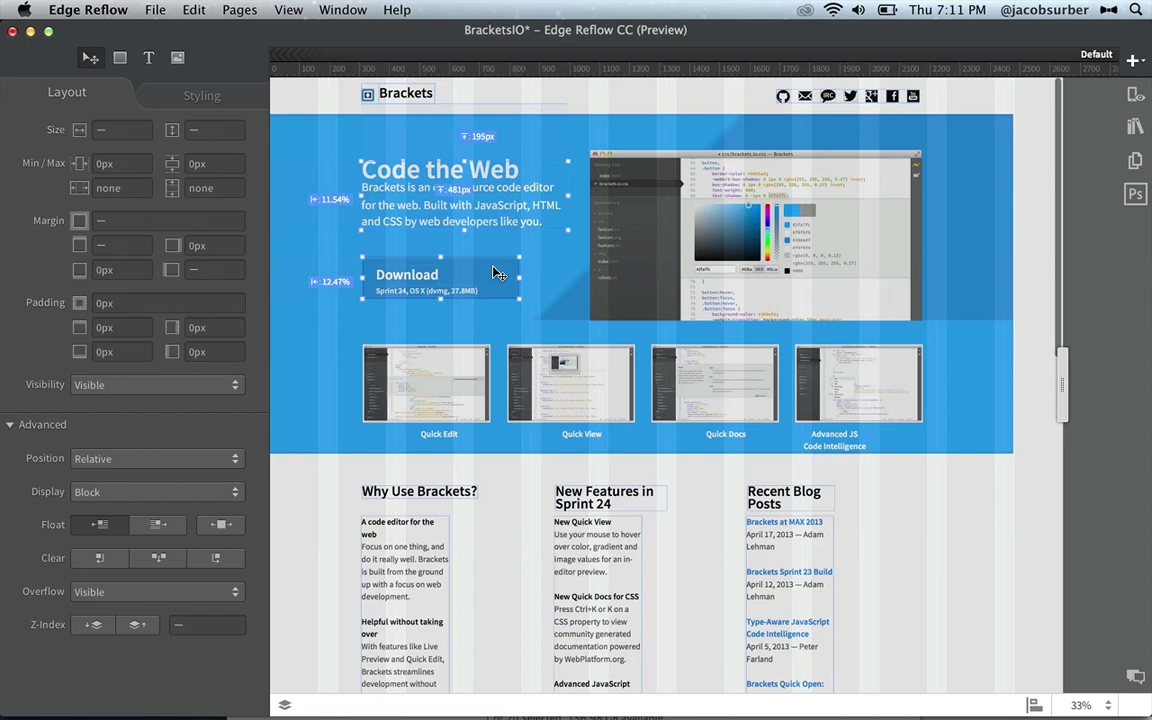
pyautogui.press('super+2')
pyautogui.click(540, 265)
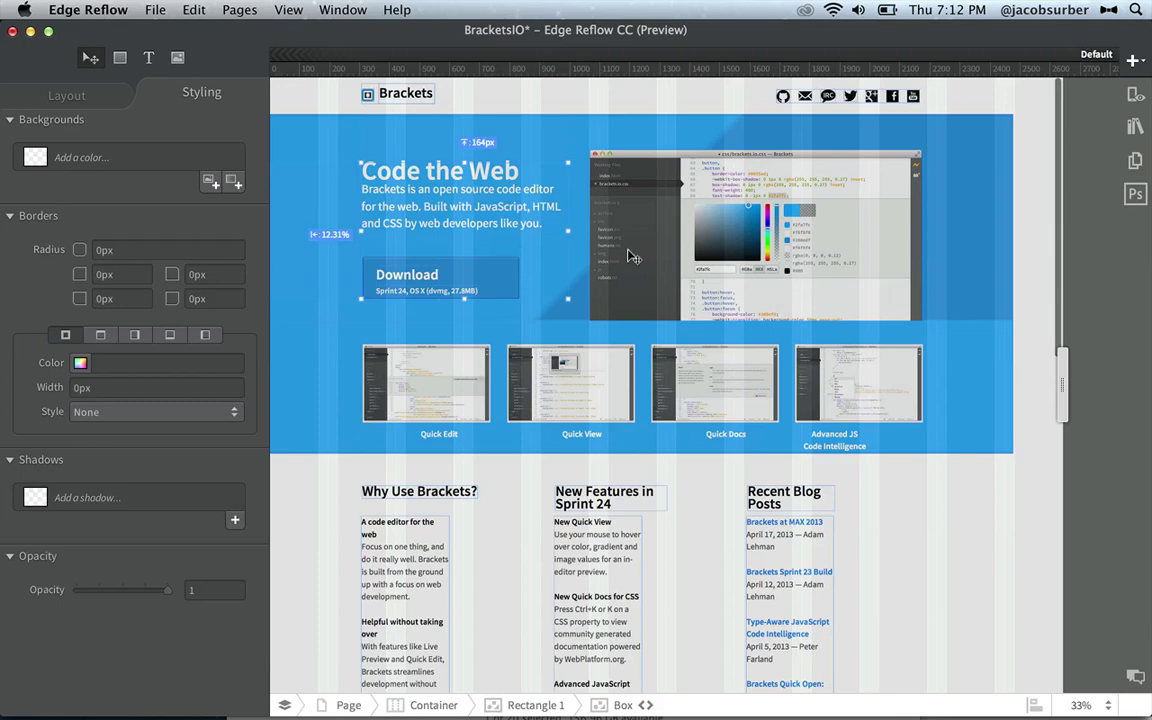
# Drag the hero.png screenshot slightly right and up, to a 5.58% left offset.
pyautogui.click(592, 224)
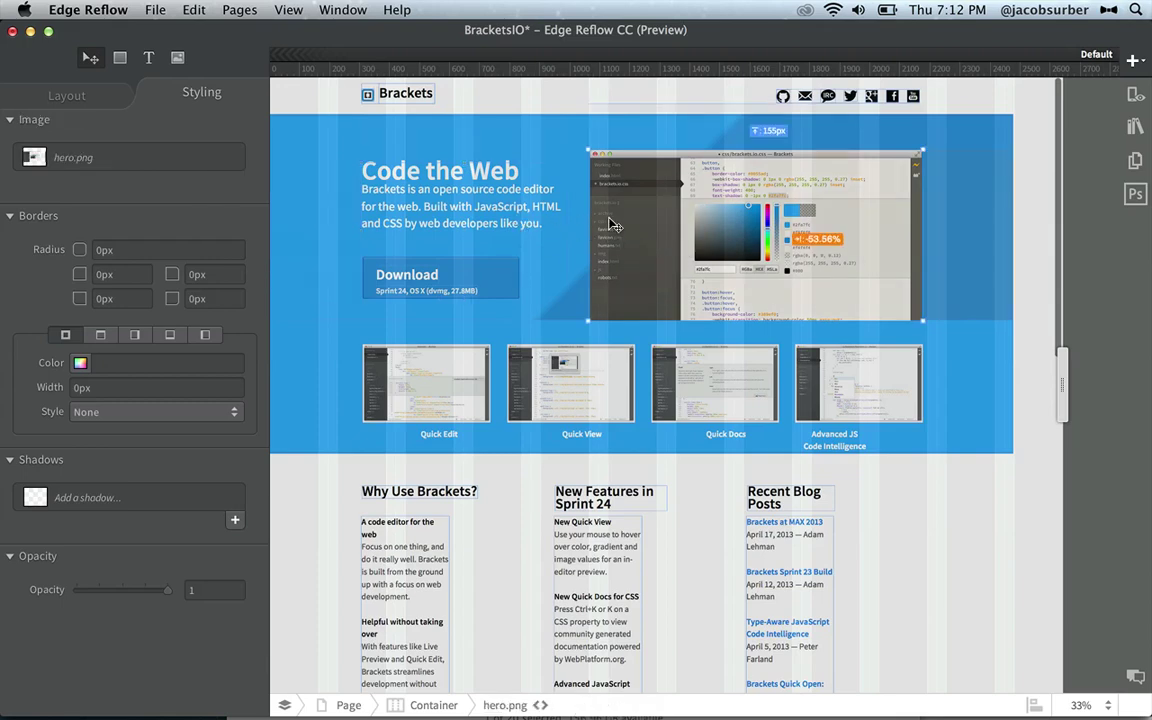
pyautogui.moveTo(613, 226); pyautogui.dragTo(640, 222)
pyautogui.click(478, 210)
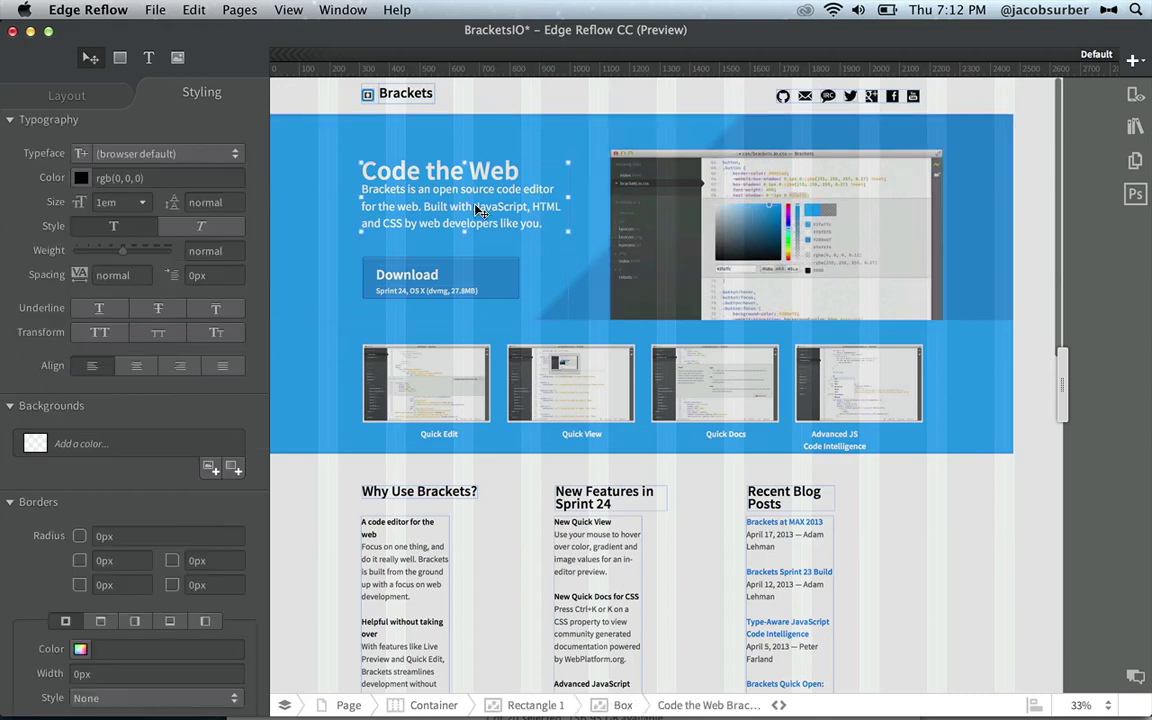
pyautogui.click(524, 249)
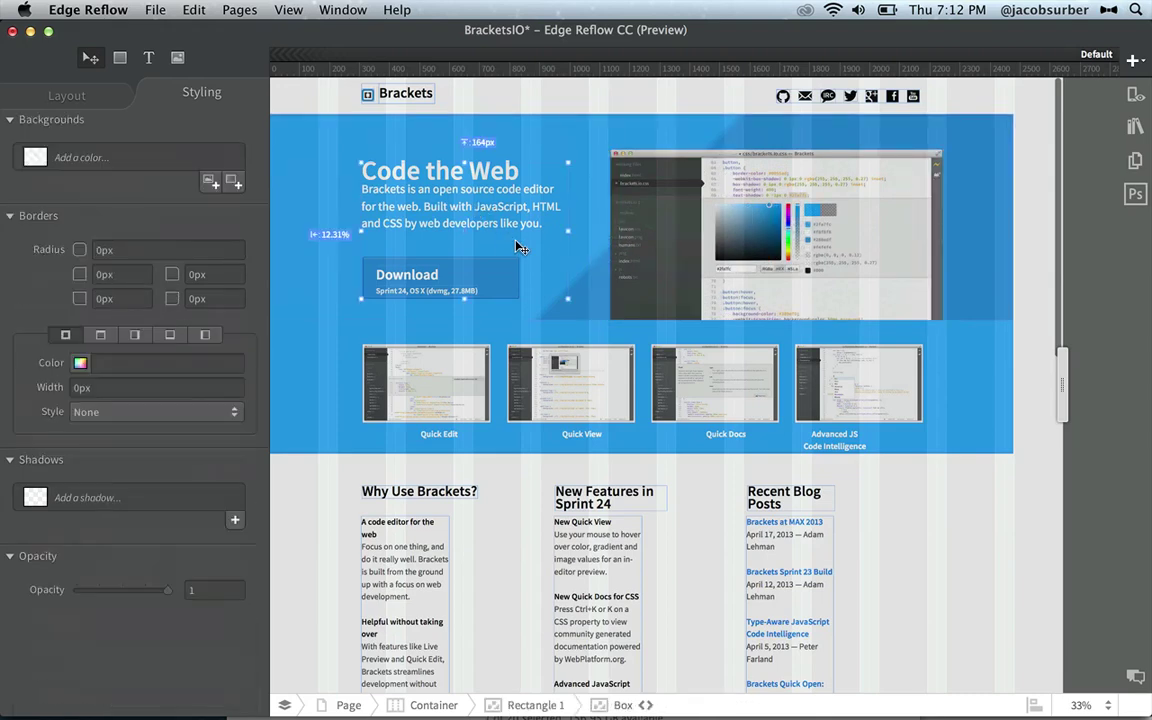
pyautogui.click(737, 232)
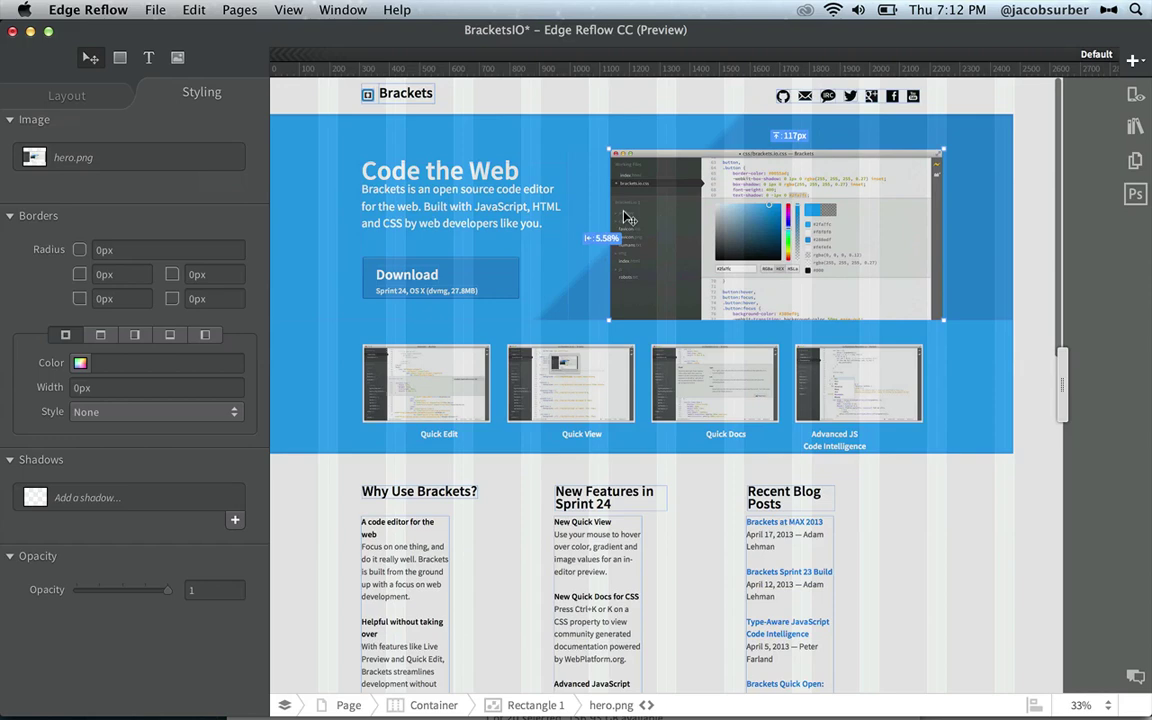
pyautogui.click(426, 437)
pyautogui.moveTo(433, 444); pyautogui.dragTo(422, 444)
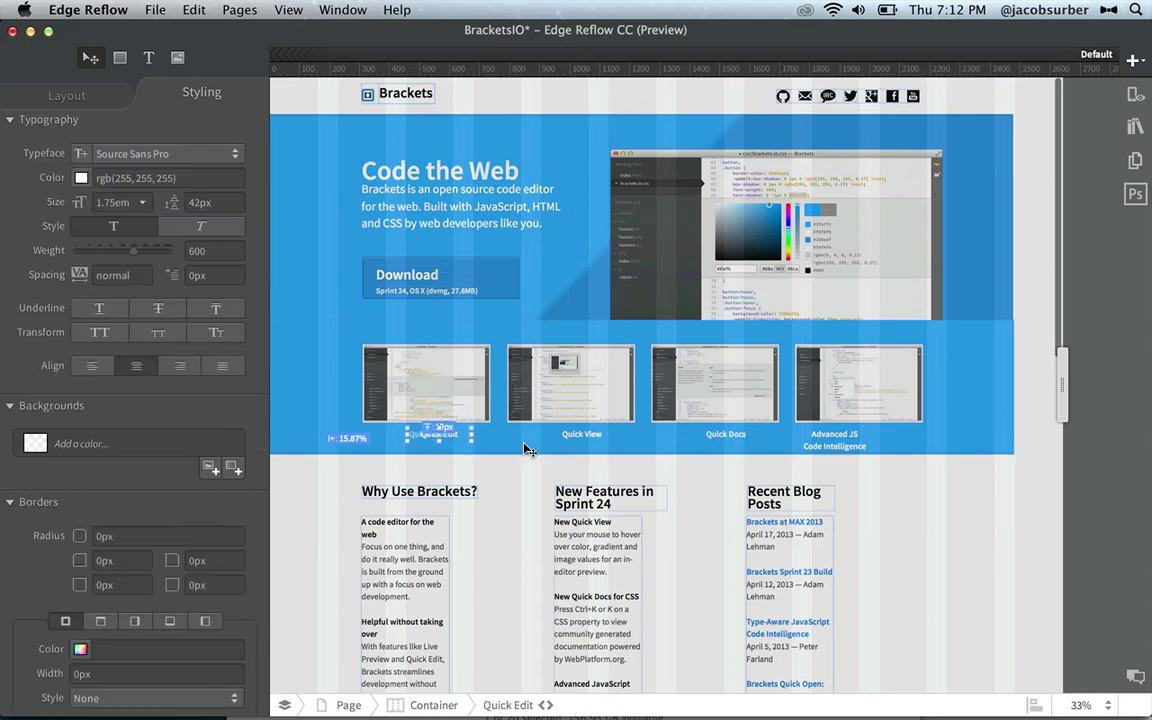
pyautogui.moveTo(583, 438); pyautogui.dragTo(572, 439)
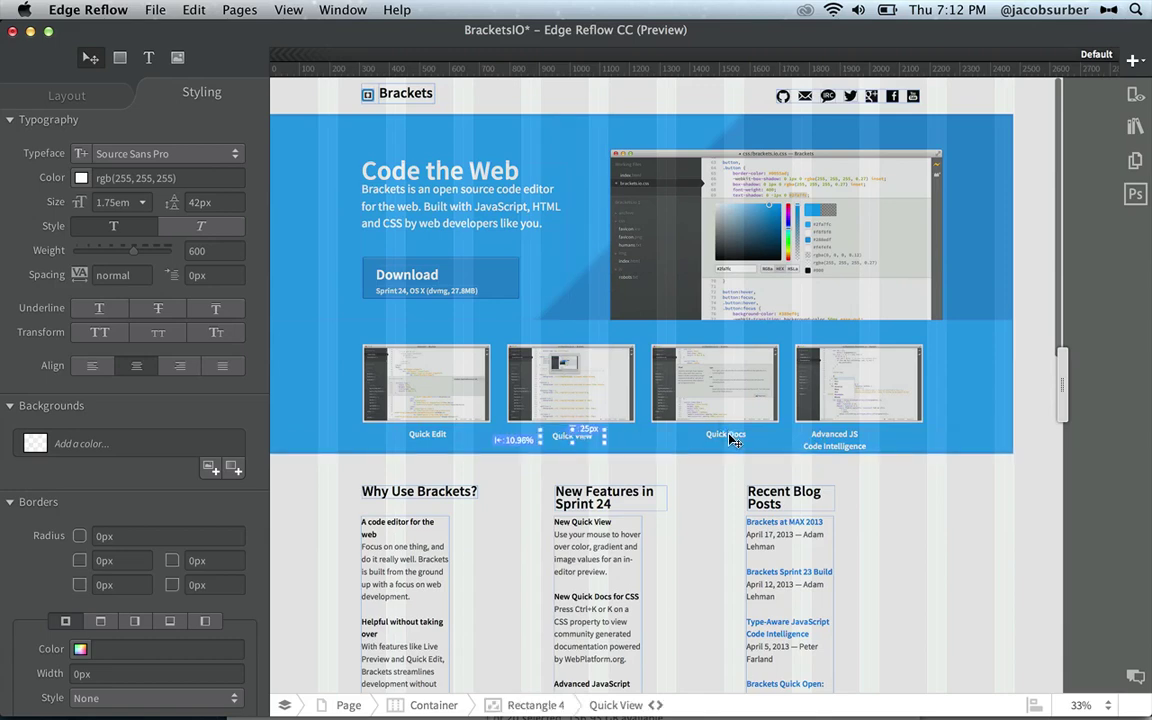
pyautogui.moveTo(733, 437); pyautogui.dragTo(752, 440)
pyautogui.moveTo(845, 440); pyautogui.dragTo(874, 456)
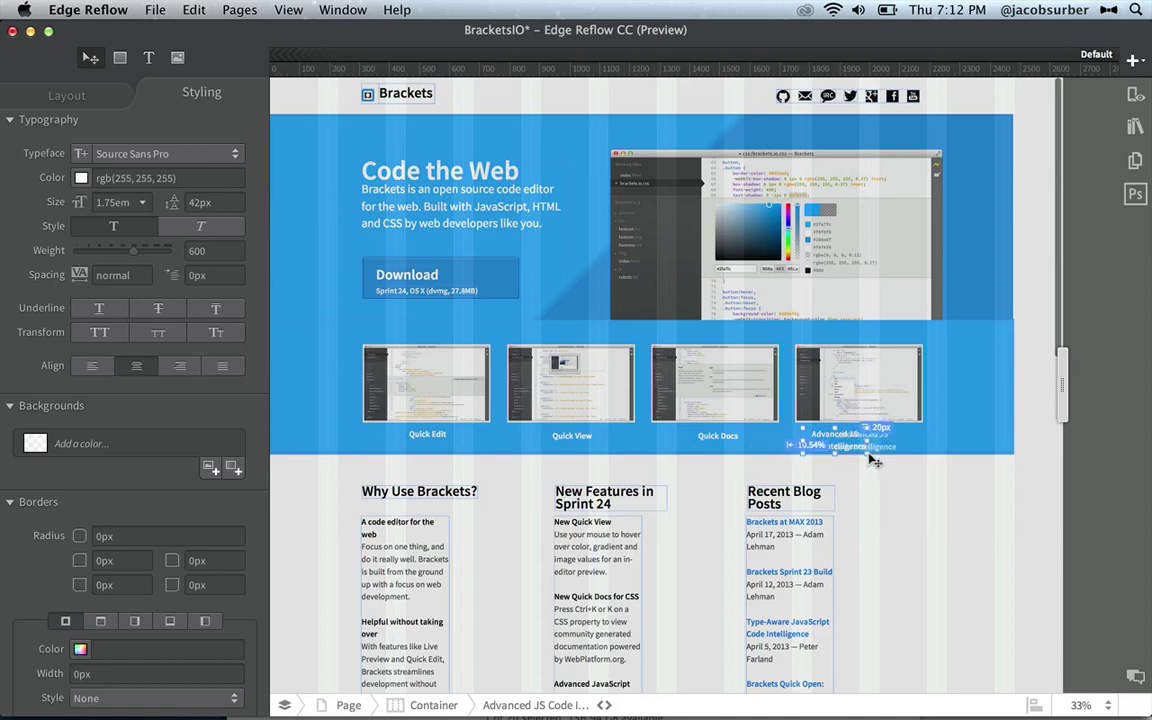
pyautogui.click(427, 401)
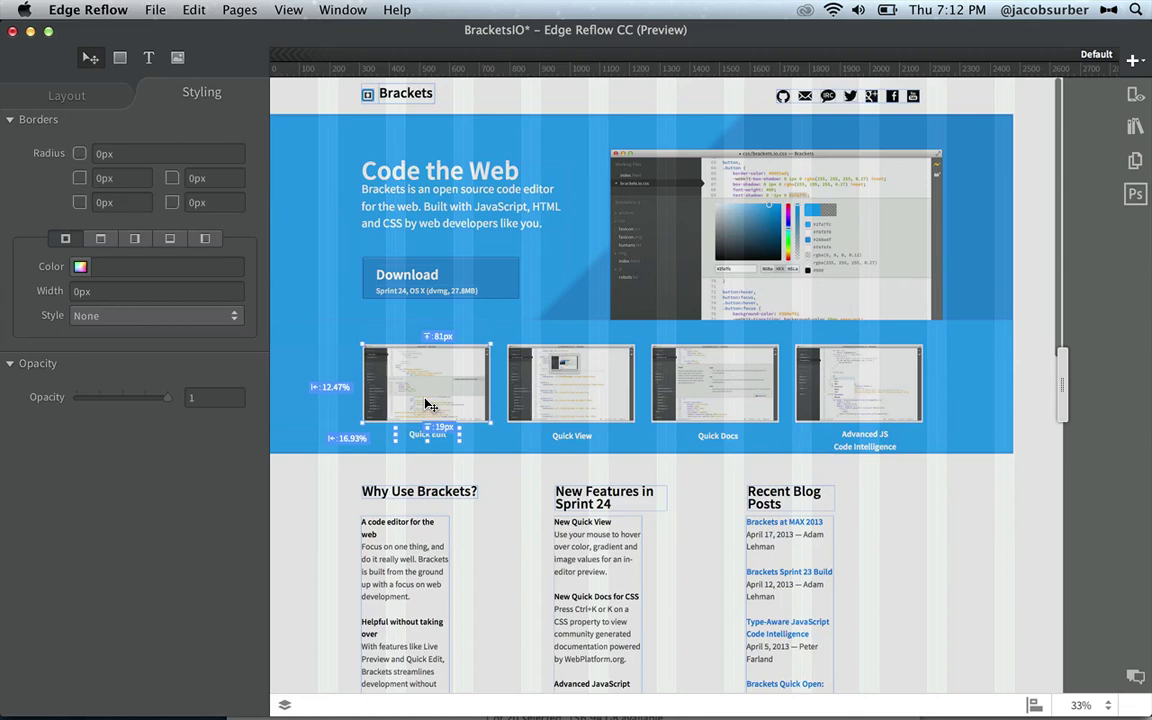
pyautogui.click(487, 392)
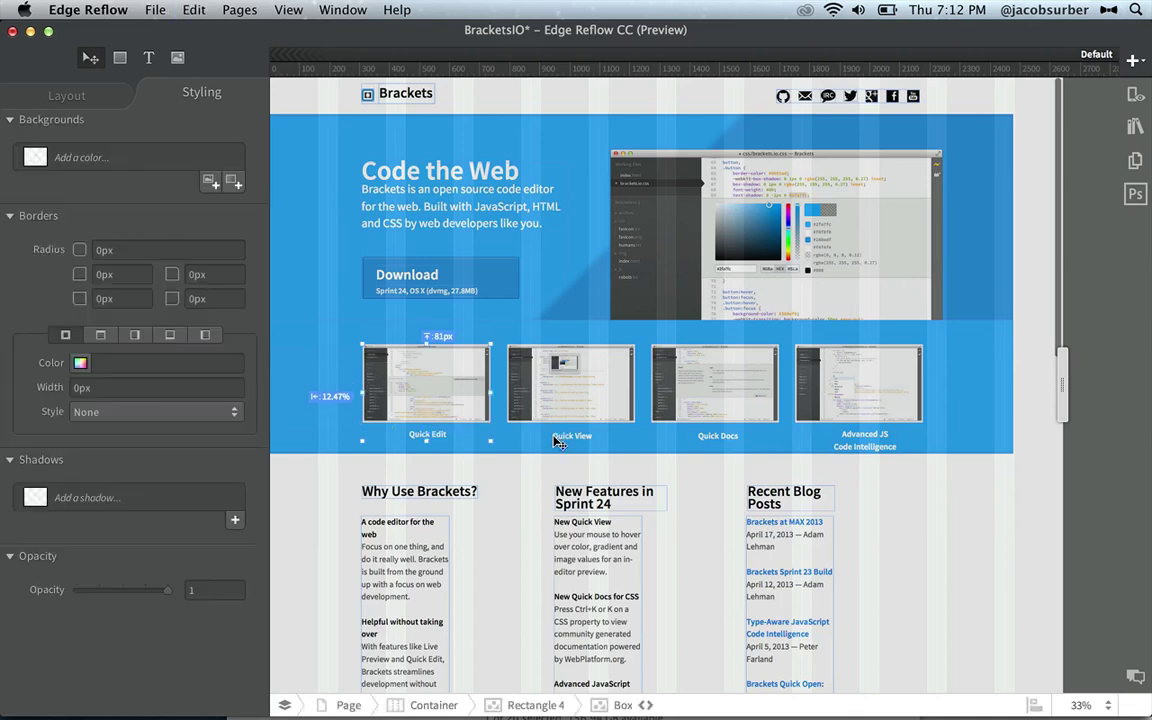
pyautogui.click(586, 404)
pyautogui.click(583, 408)
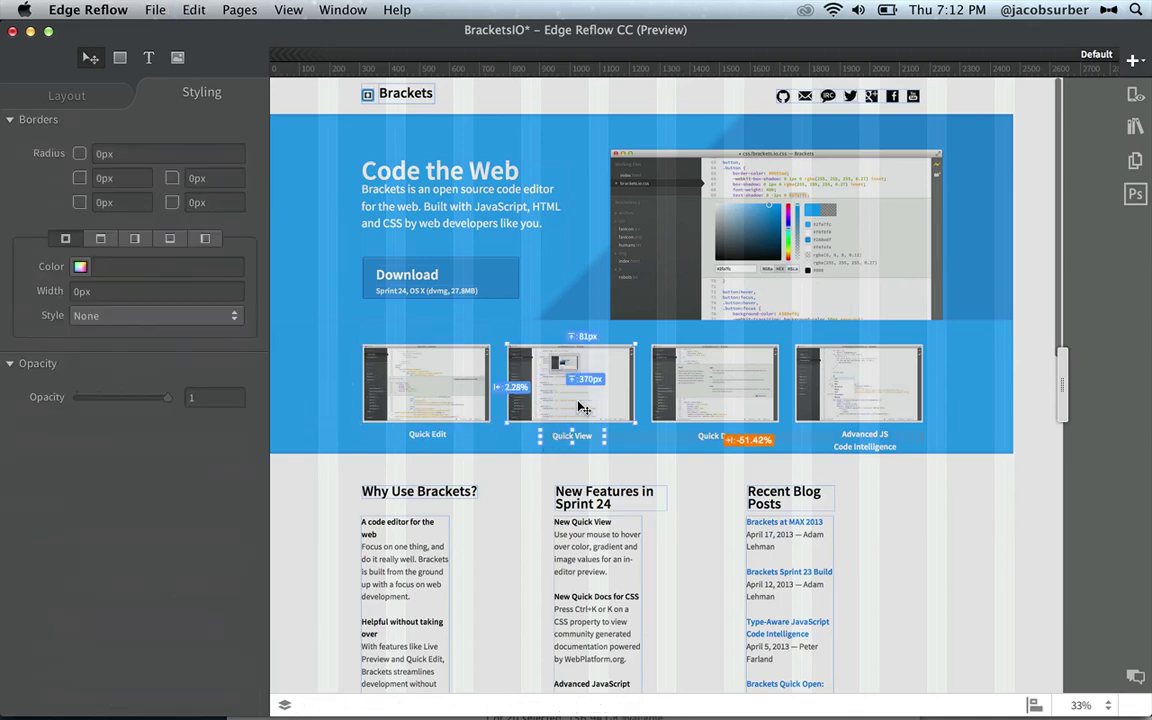
pyautogui.press('Escape')
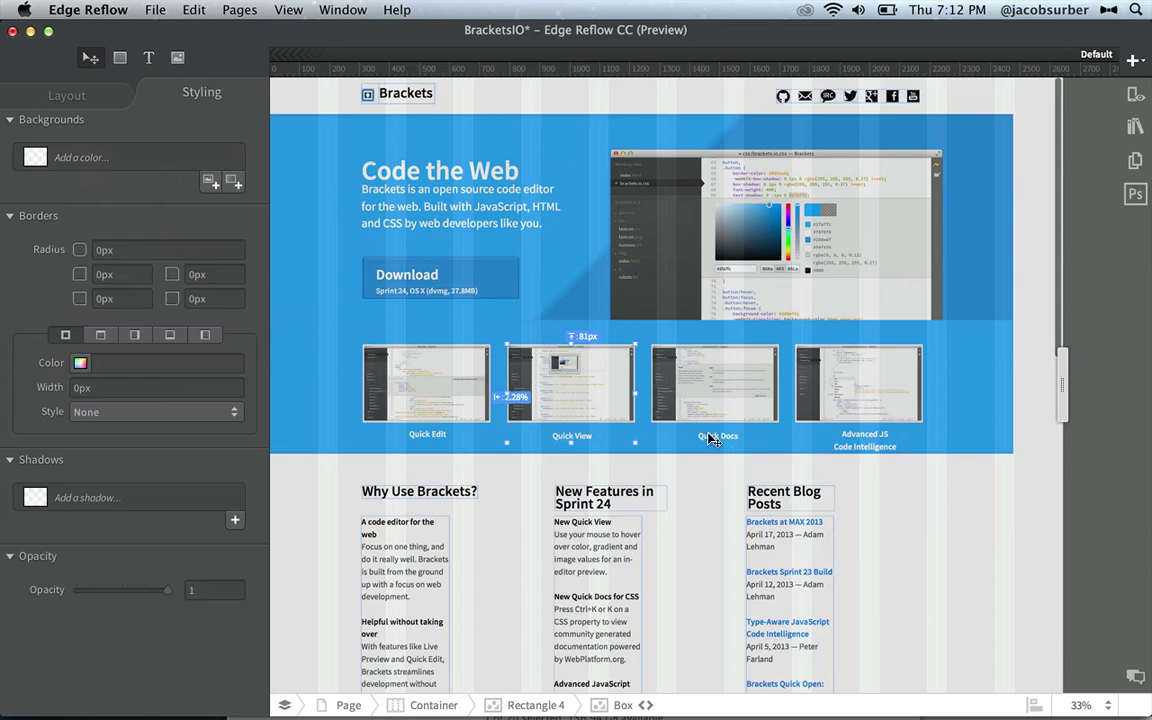
pyautogui.click(710, 438)
pyautogui.click(728, 397)
pyautogui.press('Escape')
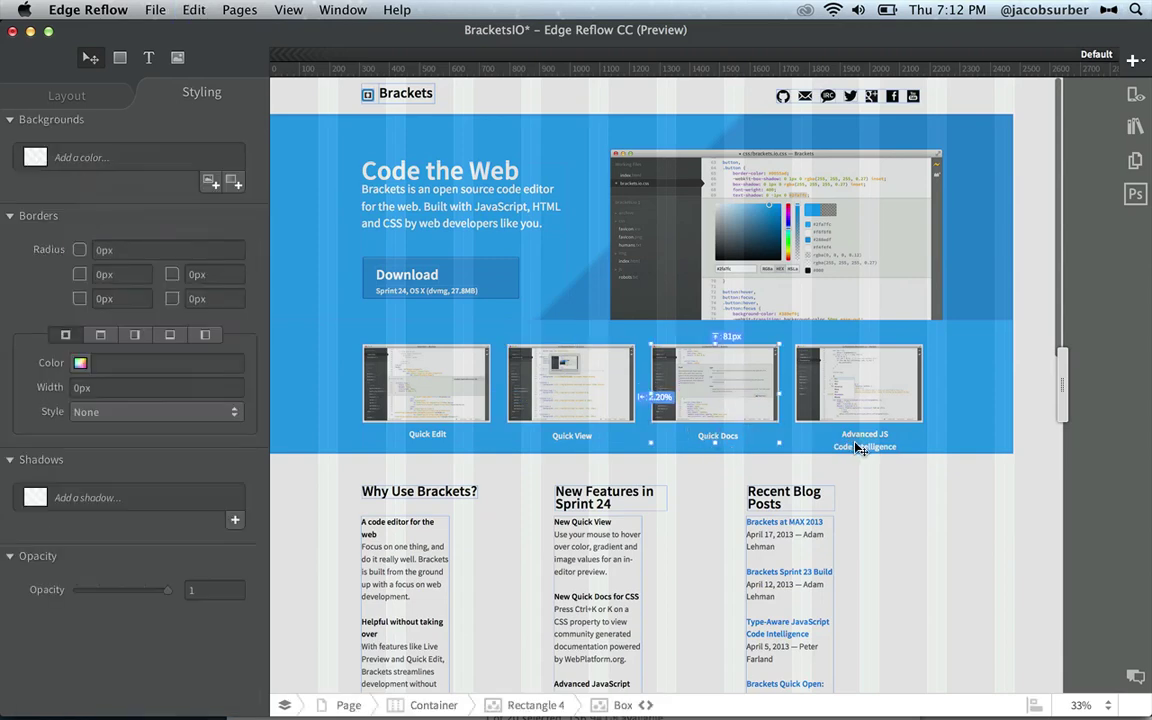
pyautogui.click(838, 440)
pyautogui.click(858, 392)
pyautogui.press('Escape')
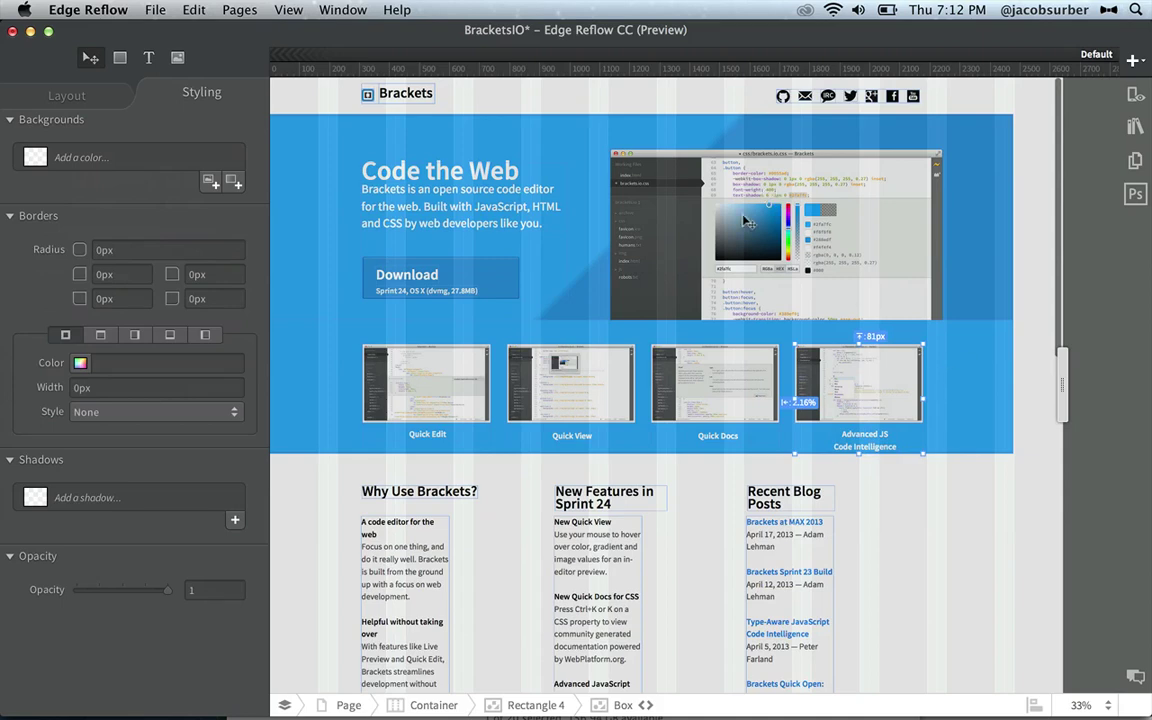
# Drag the Why Use Brackets, New Features and Recent Blog Posts text boxes wider so entries wrap onto fewer lines.
pyautogui.scroll(-5, 676, 380)
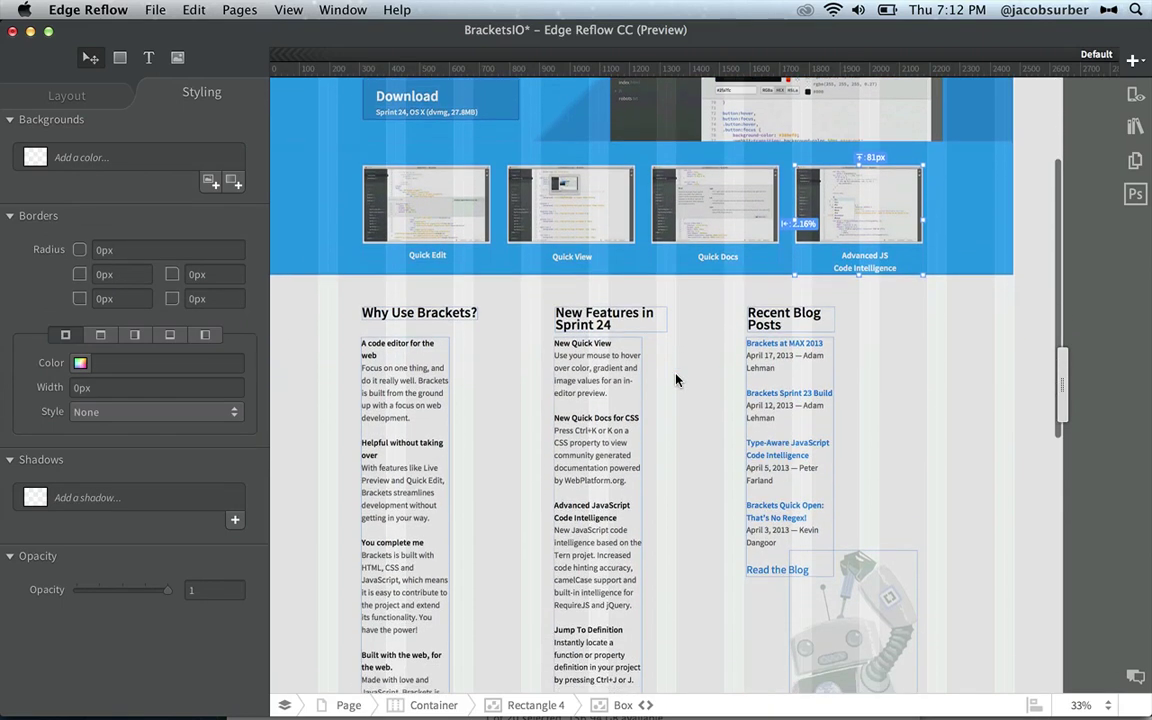
pyautogui.scroll(-3, 676, 380)
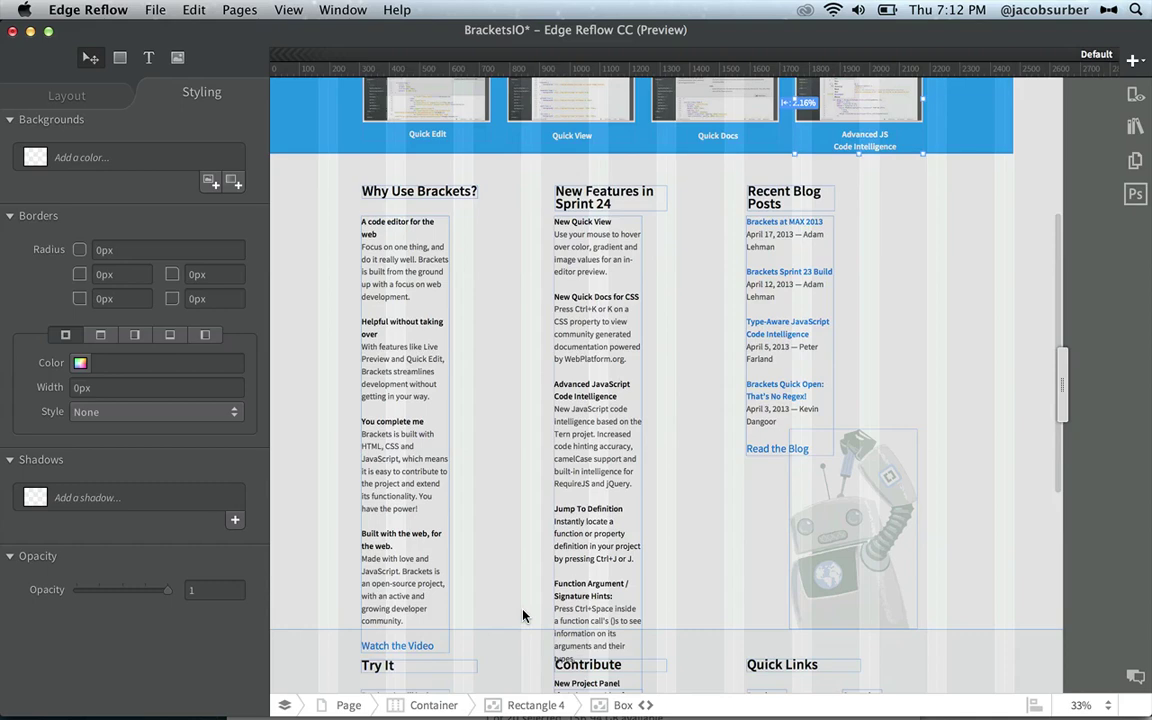
pyautogui.scroll(-2, 525, 612)
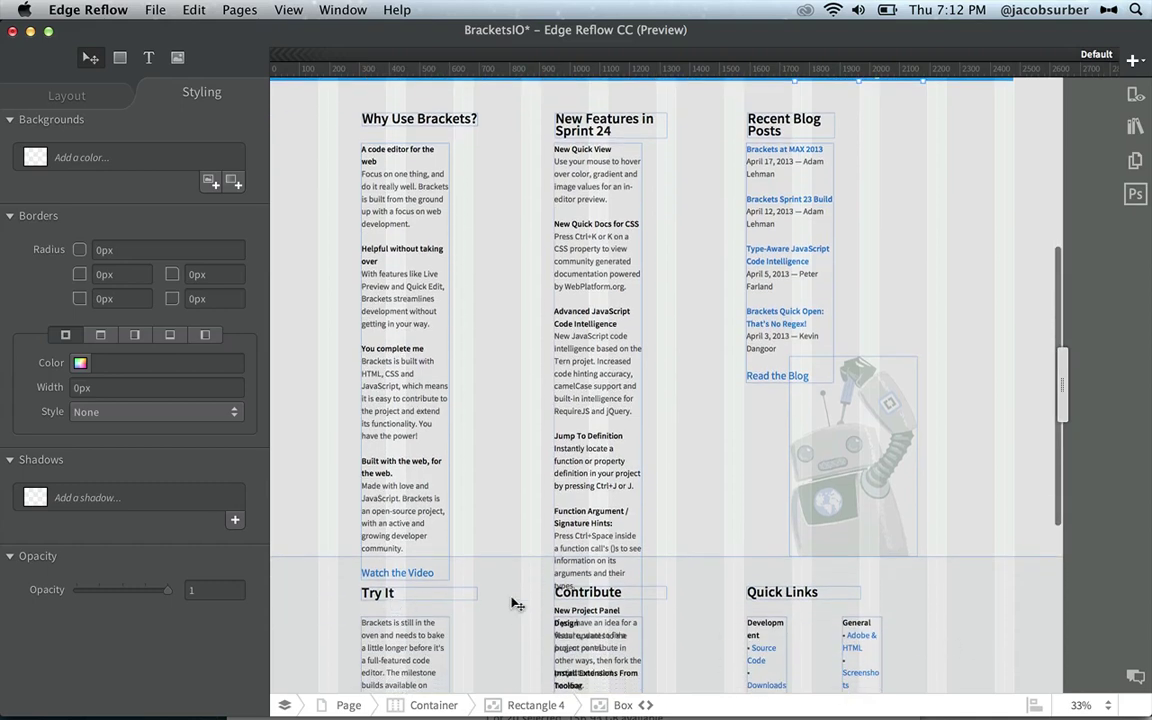
pyautogui.click(413, 370)
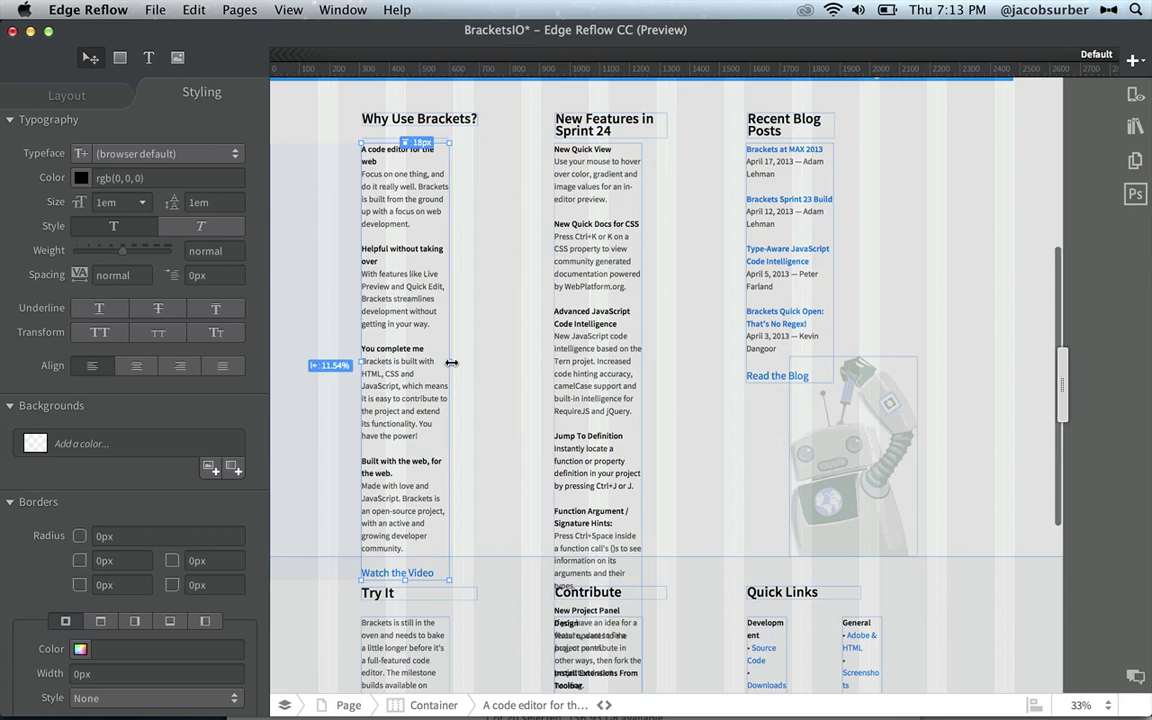
pyautogui.moveTo(451, 363); pyautogui.dragTo(521, 350)
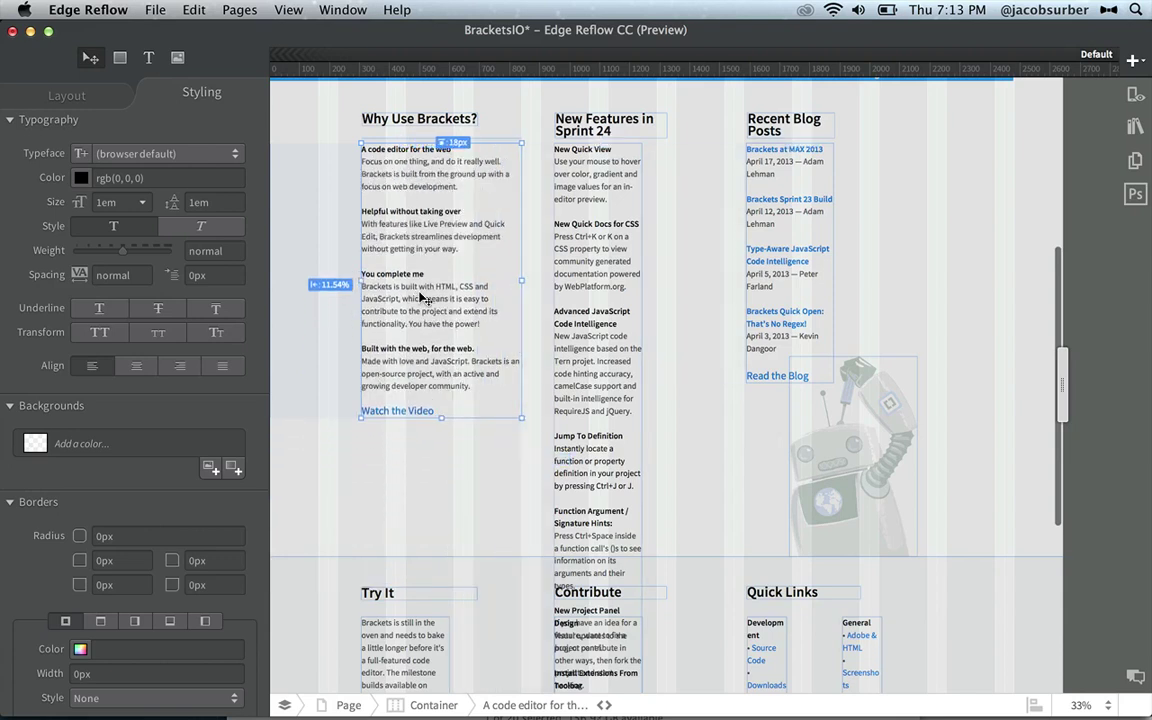
pyautogui.click(582, 292)
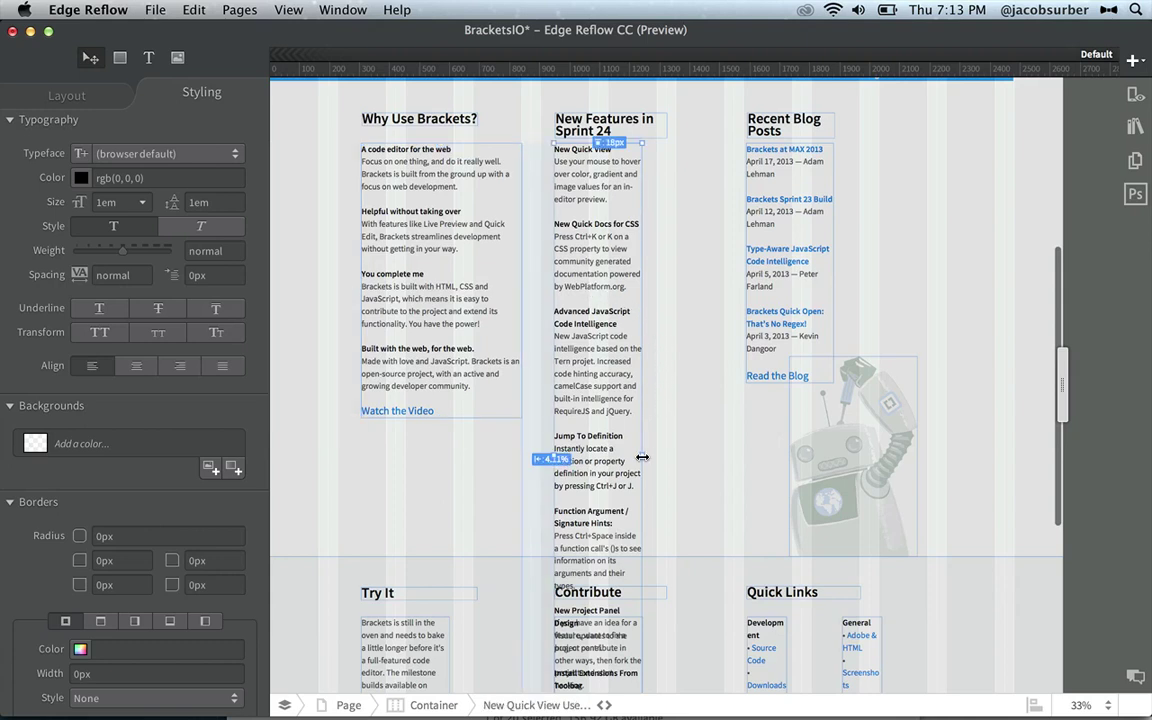
pyautogui.moveTo(642, 457); pyautogui.dragTo(723, 422)
pyautogui.click(790, 262)
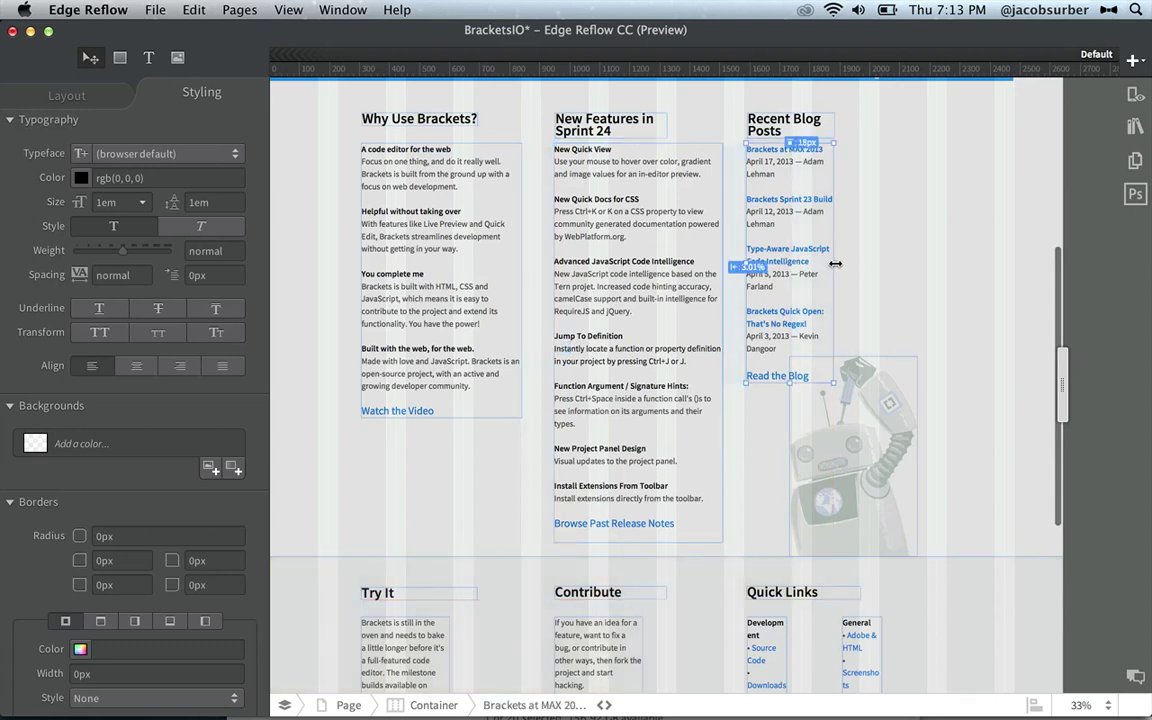
pyautogui.moveTo(835, 263); pyautogui.dragTo(858, 263)
# Delete the screwy_robot.png illustration and select the Why Use Brackets heading.
pyautogui.click(855, 446)
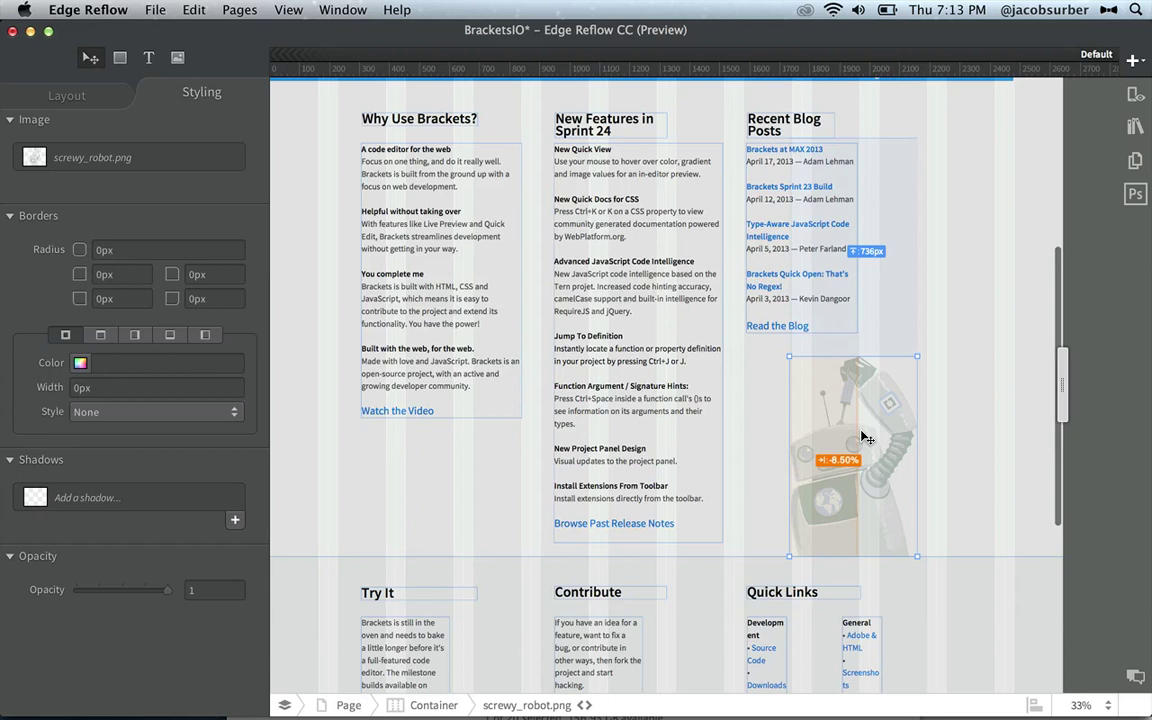
pyautogui.press('super+x')
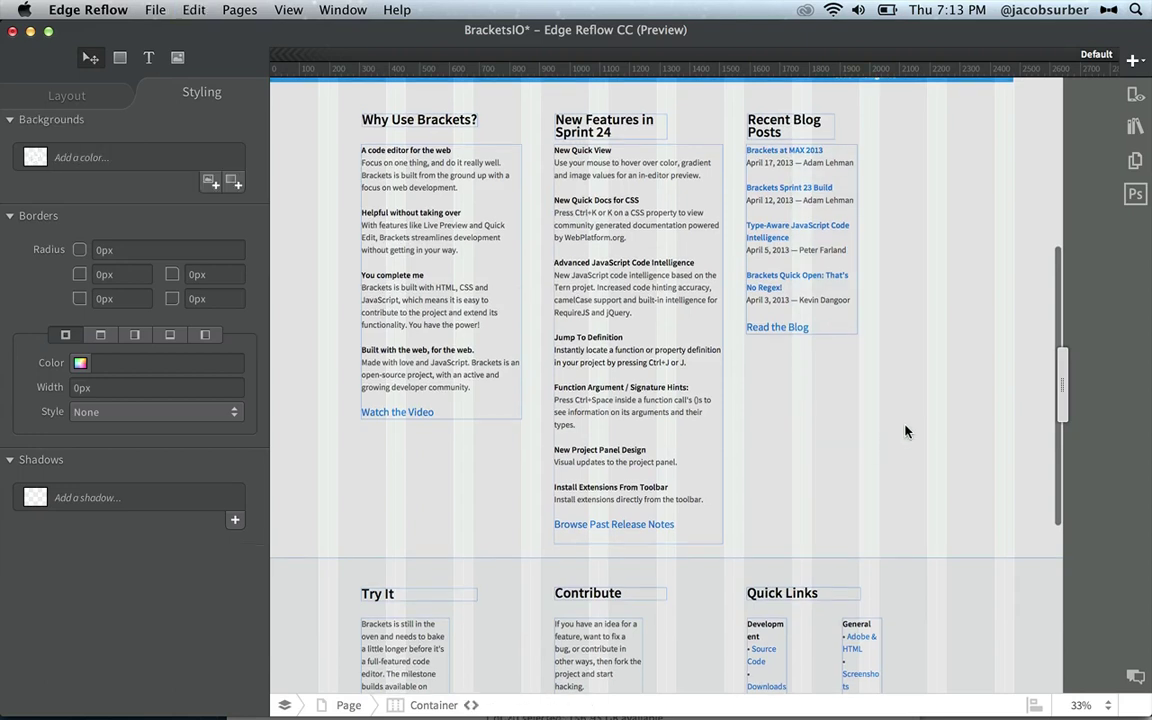
pyautogui.click(410, 121)
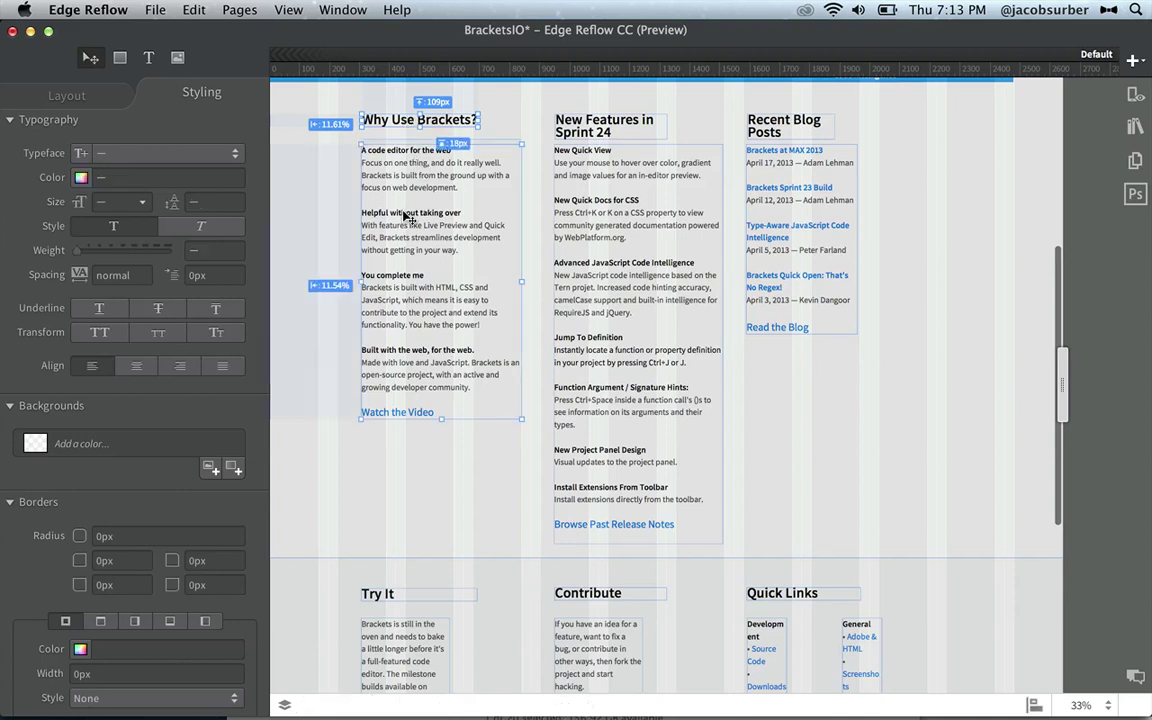
# Select the New Features and Recent Blog Posts headings with their text, then check each column's box.
pyautogui.click(547, 209)
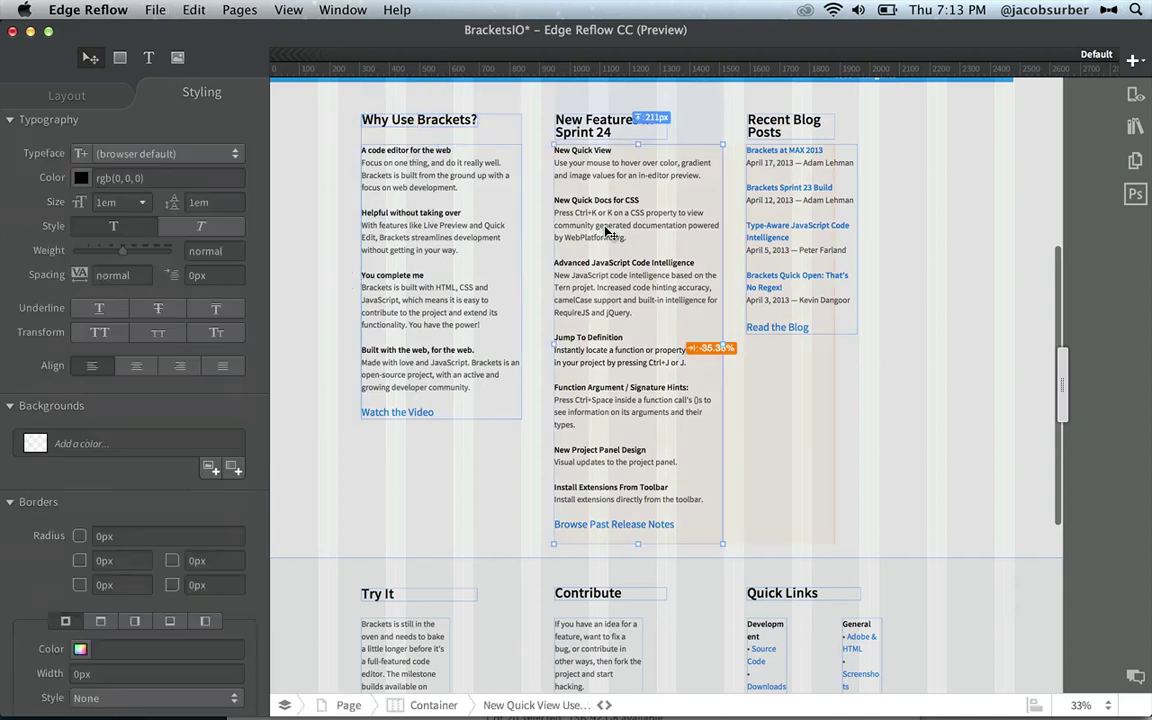
pyautogui.keyDown('shift'); pyautogui.click(611, 137); pyautogui.keyUp('shift')
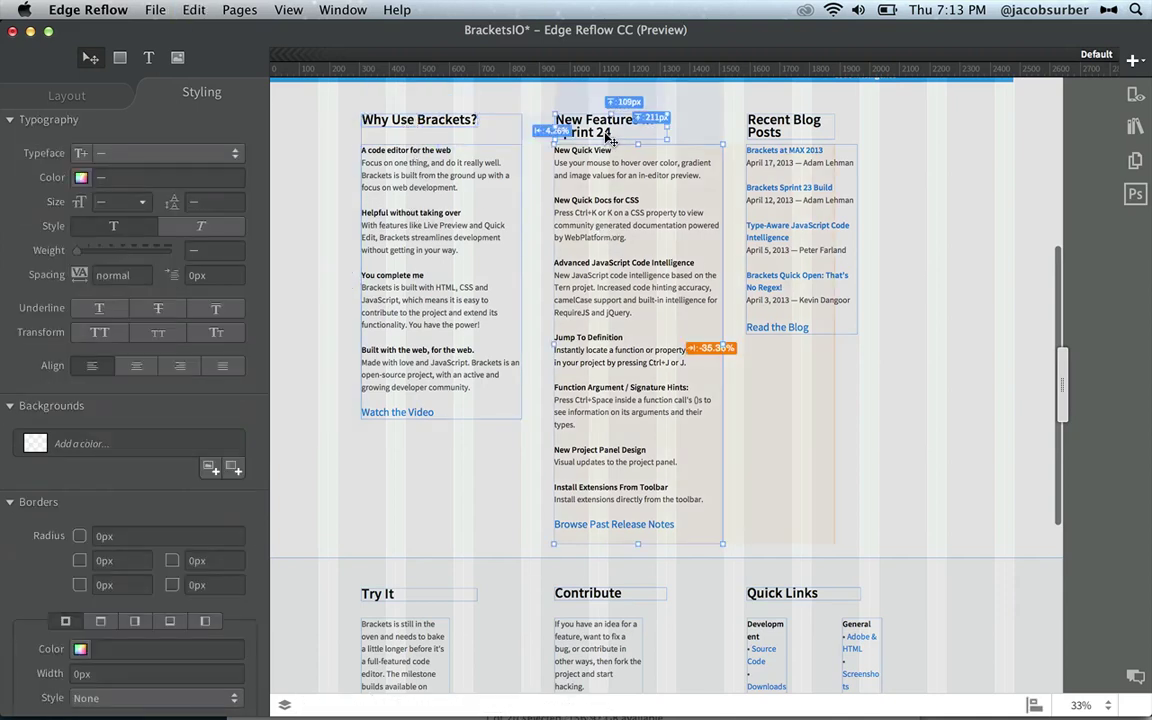
pyautogui.click(792, 217)
pyautogui.keyDown('shift'); pyautogui.click(770, 130); pyautogui.keyUp('shift')
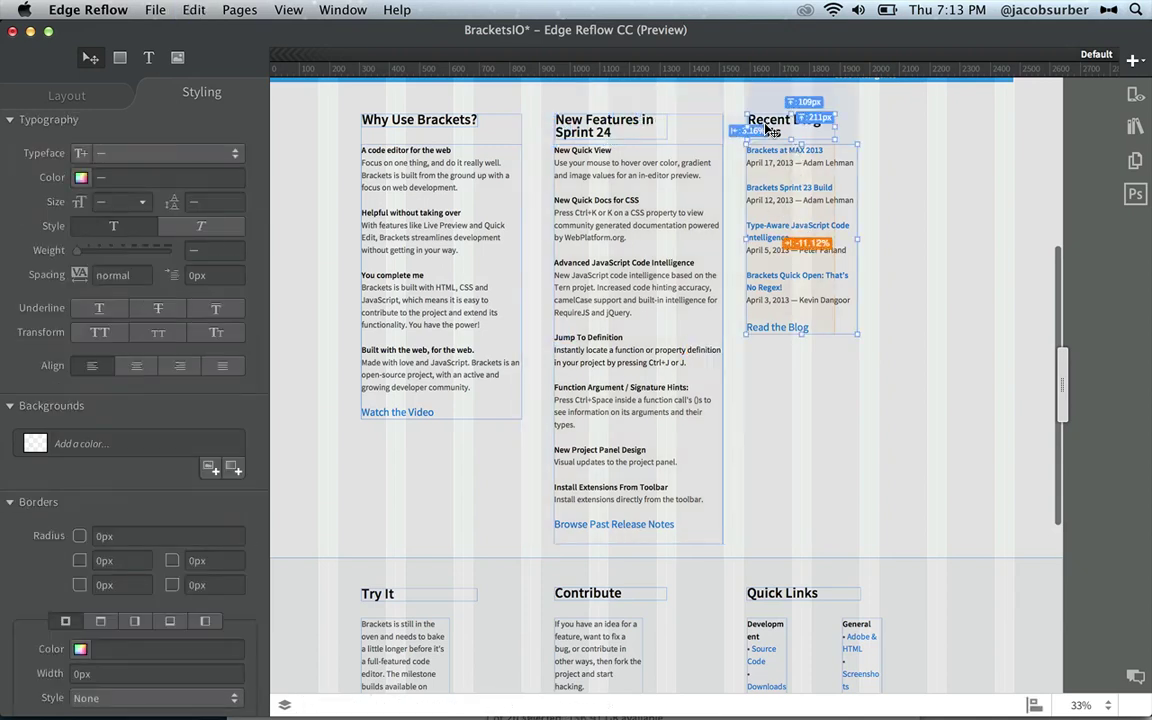
pyautogui.click(808, 232)
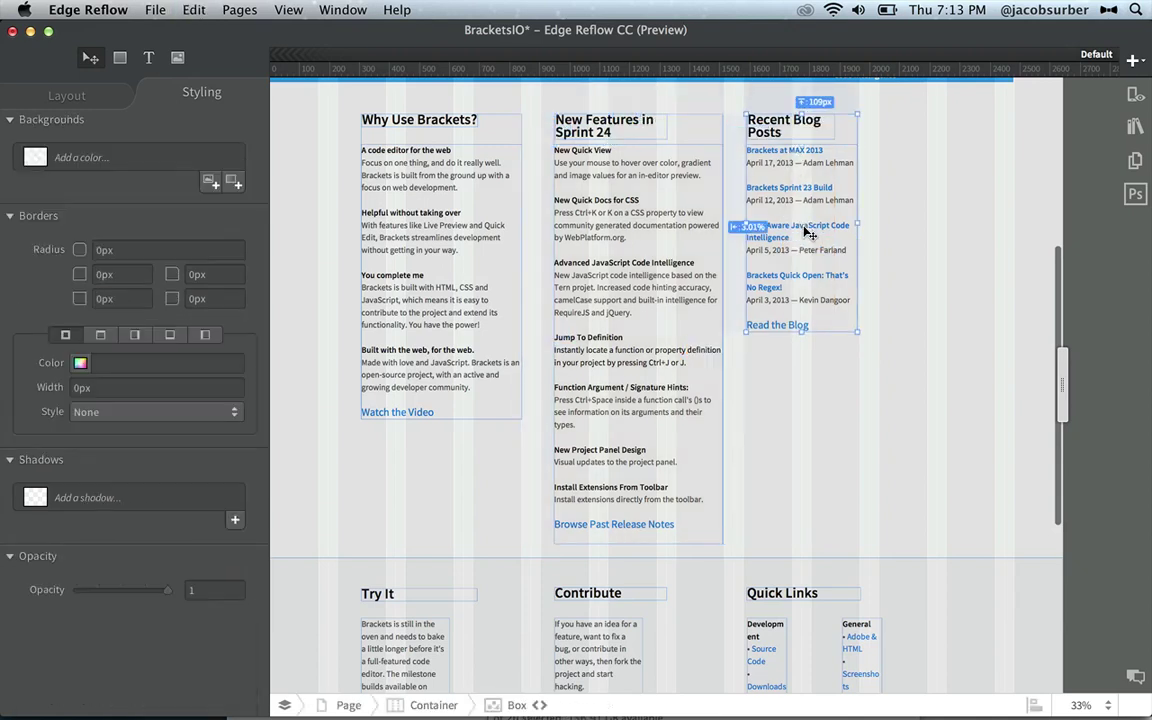
pyautogui.click(634, 228)
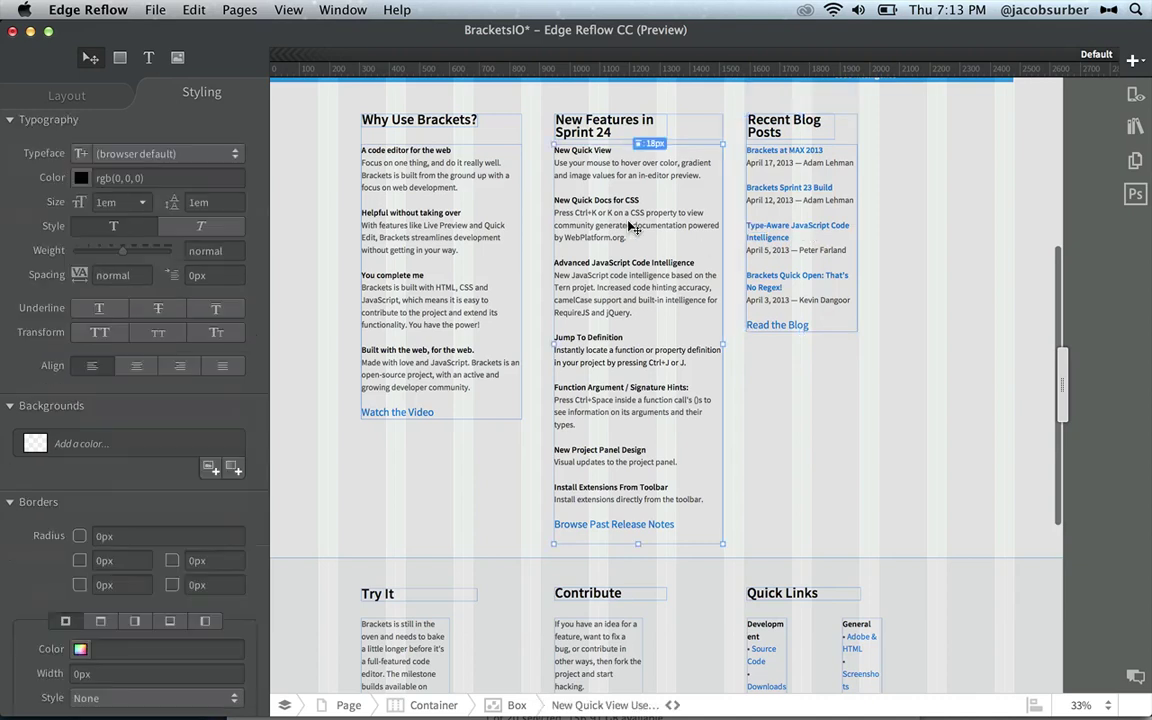
pyautogui.click(622, 149)
pyautogui.click(493, 198)
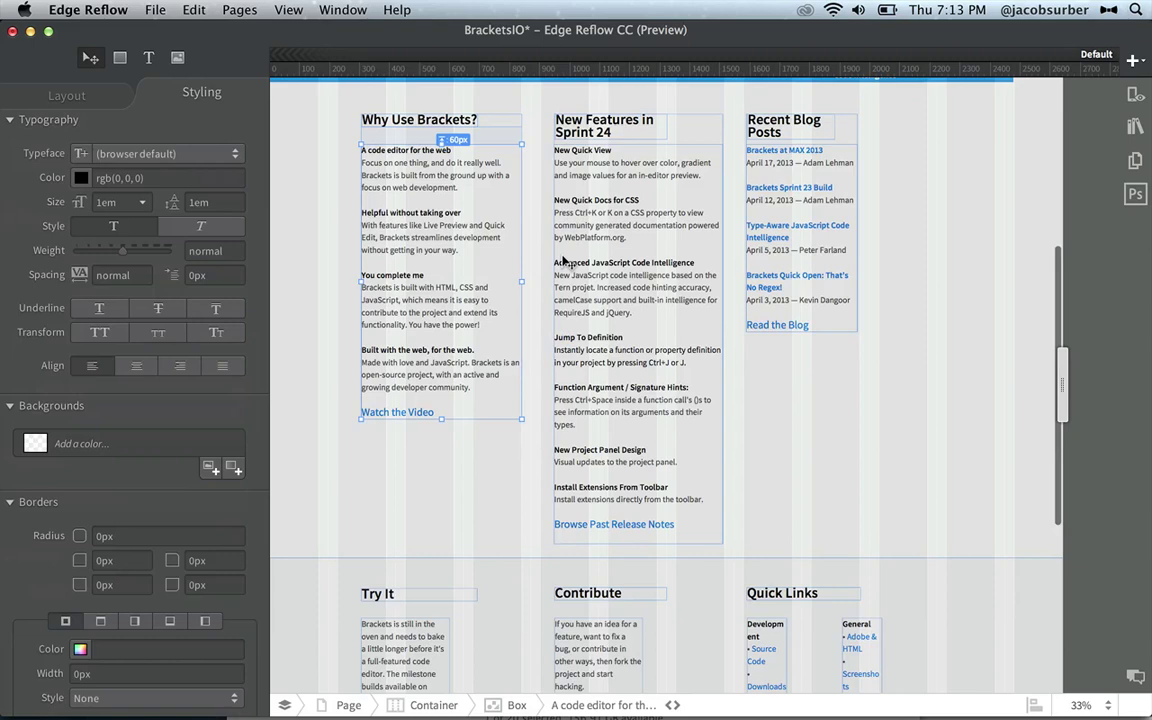
pyautogui.scroll(-3, 392, 460)
# Widen the Try It, Contribute and Quick Links Development text blocks so items fit on one line.
pyautogui.scroll(-3, 390, 471)
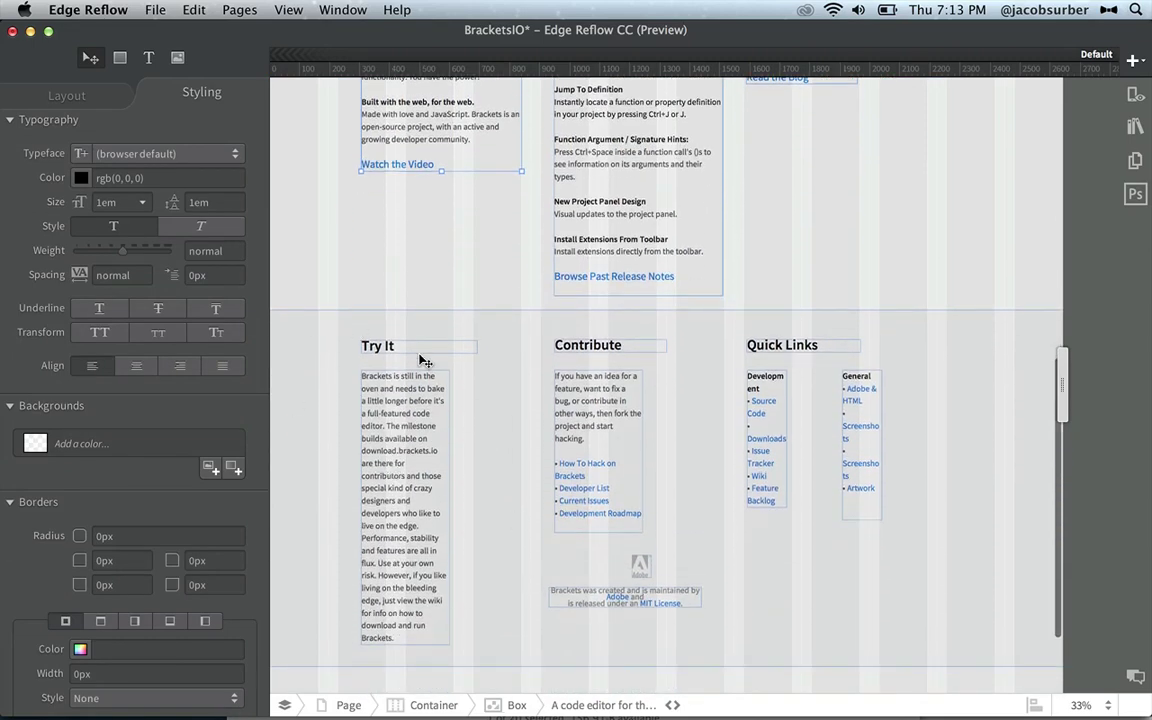
pyautogui.click(422, 478)
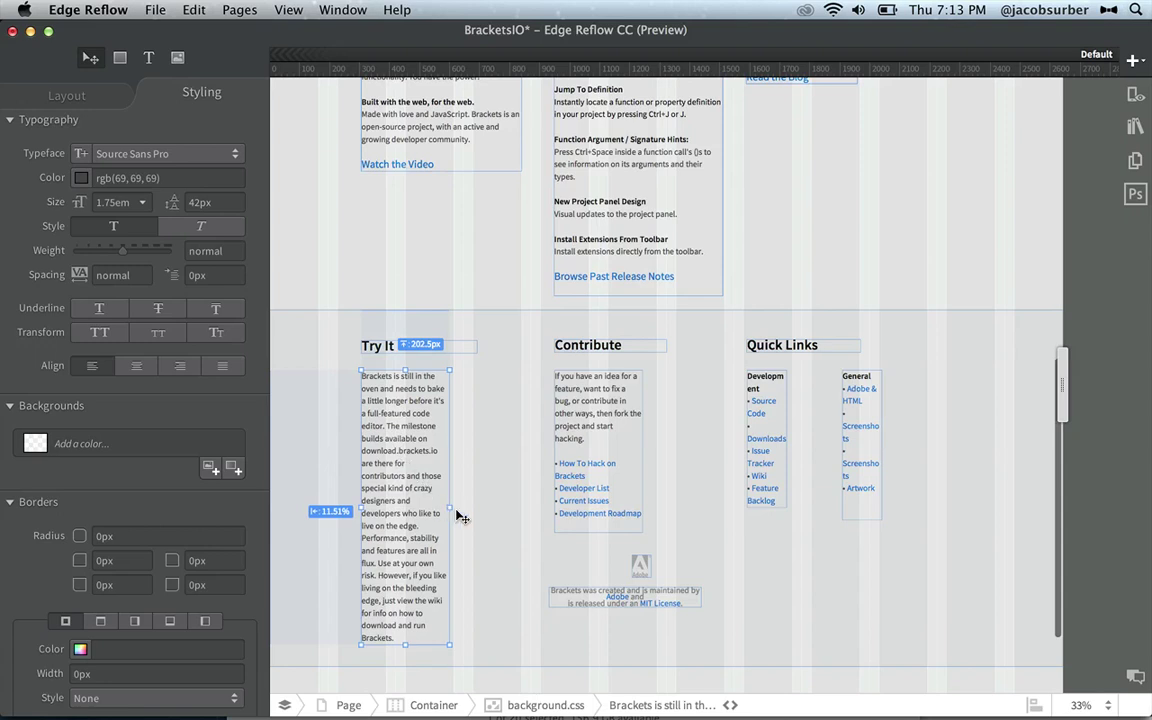
pyautogui.moveTo(461, 507); pyautogui.dragTo(521, 494)
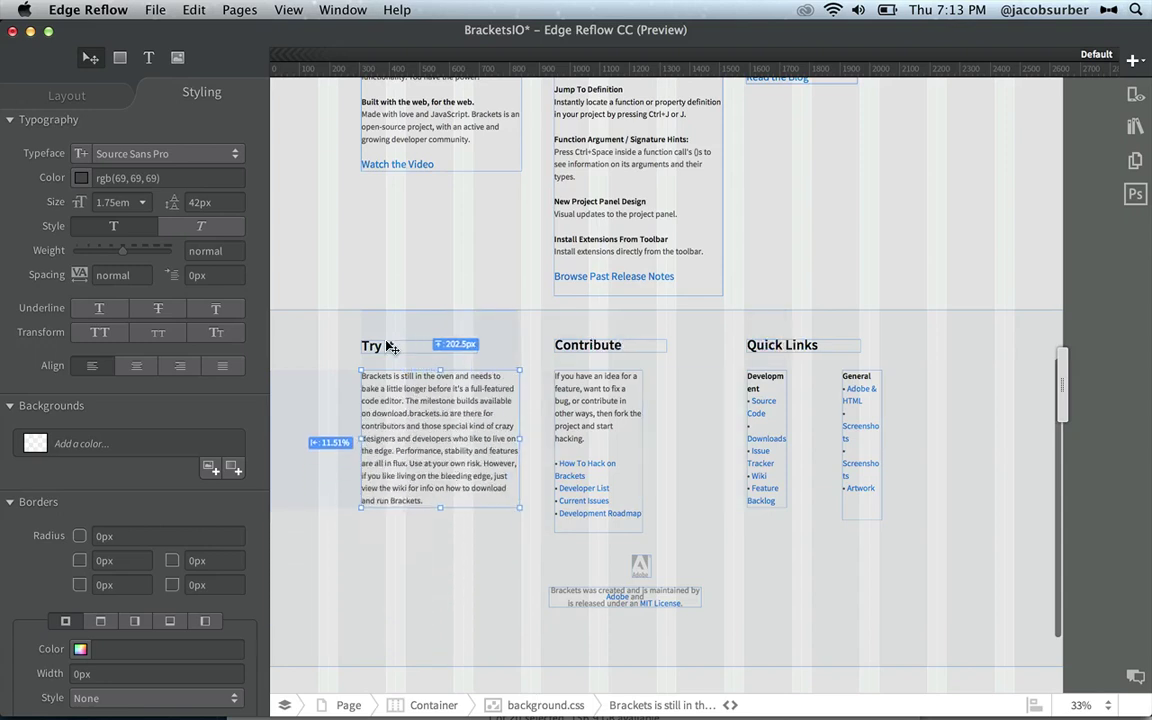
pyautogui.click(586, 444)
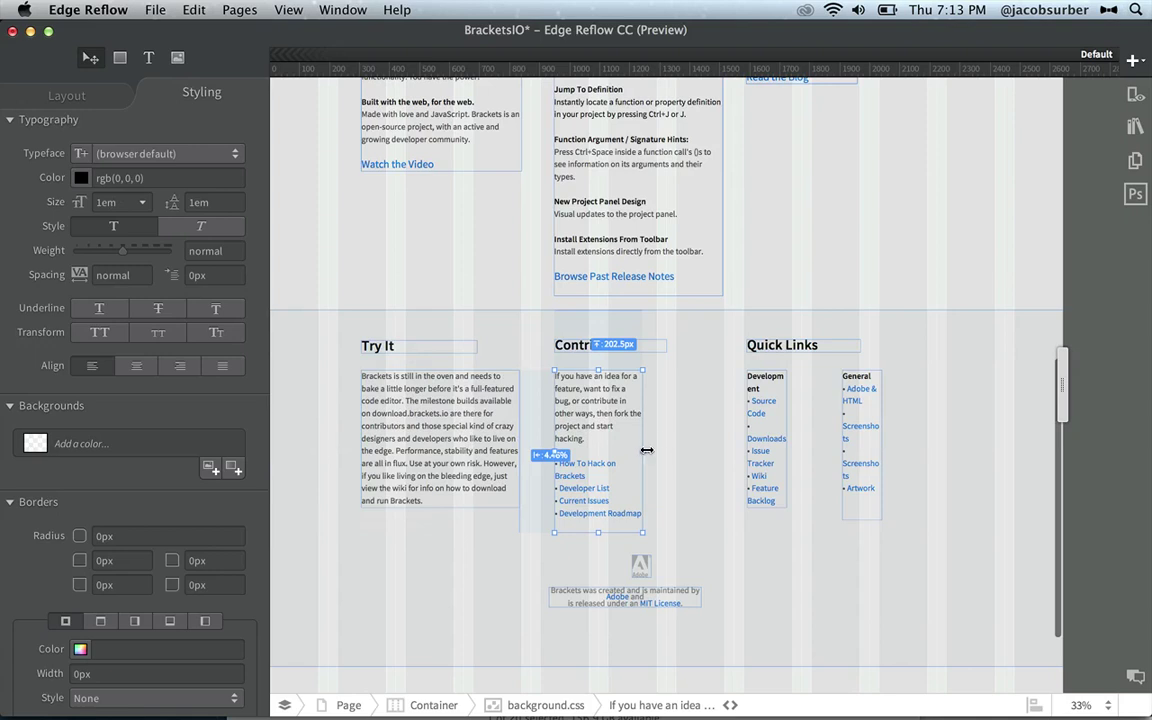
pyautogui.moveTo(646, 451); pyautogui.dragTo(676, 452)
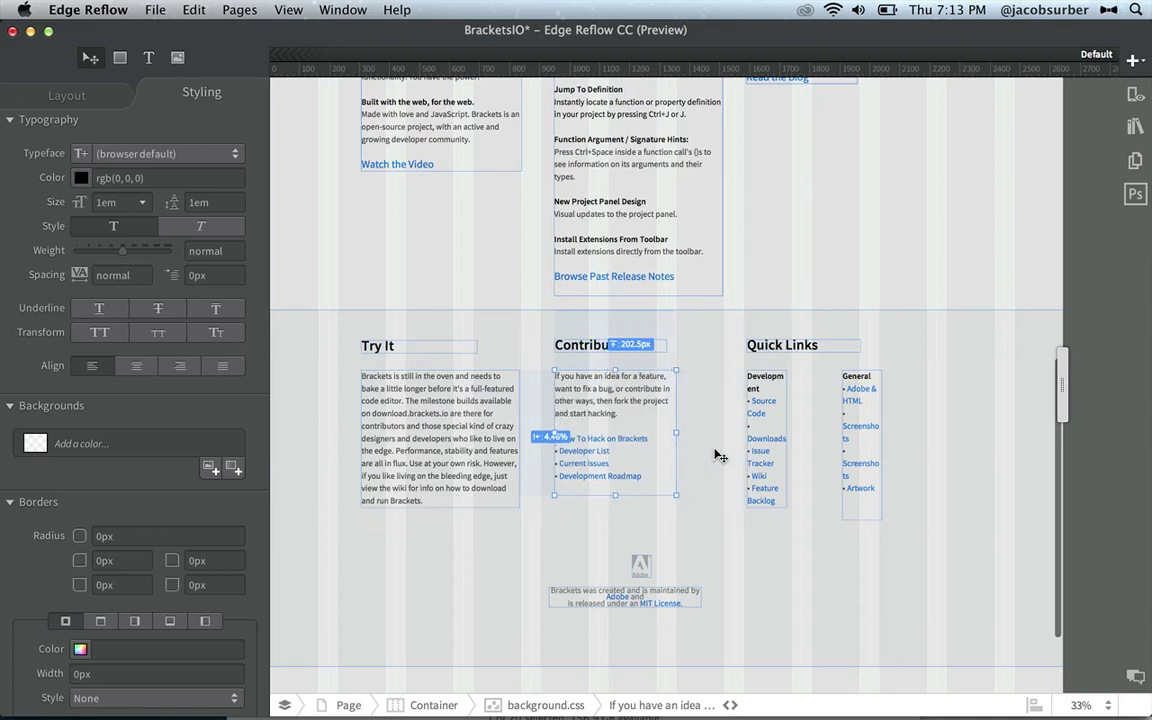
pyautogui.click(777, 450)
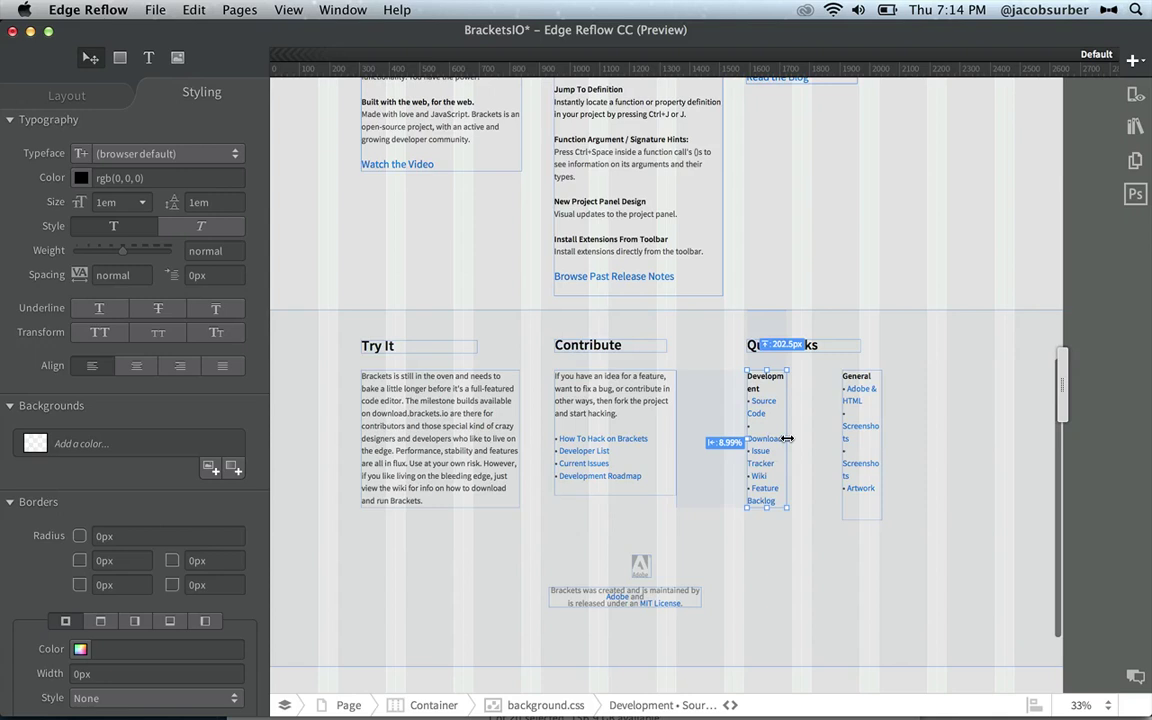
pyautogui.moveTo(802, 438); pyautogui.dragTo(903, 342)
pyautogui.click(878, 445)
pyautogui.press('super+z')
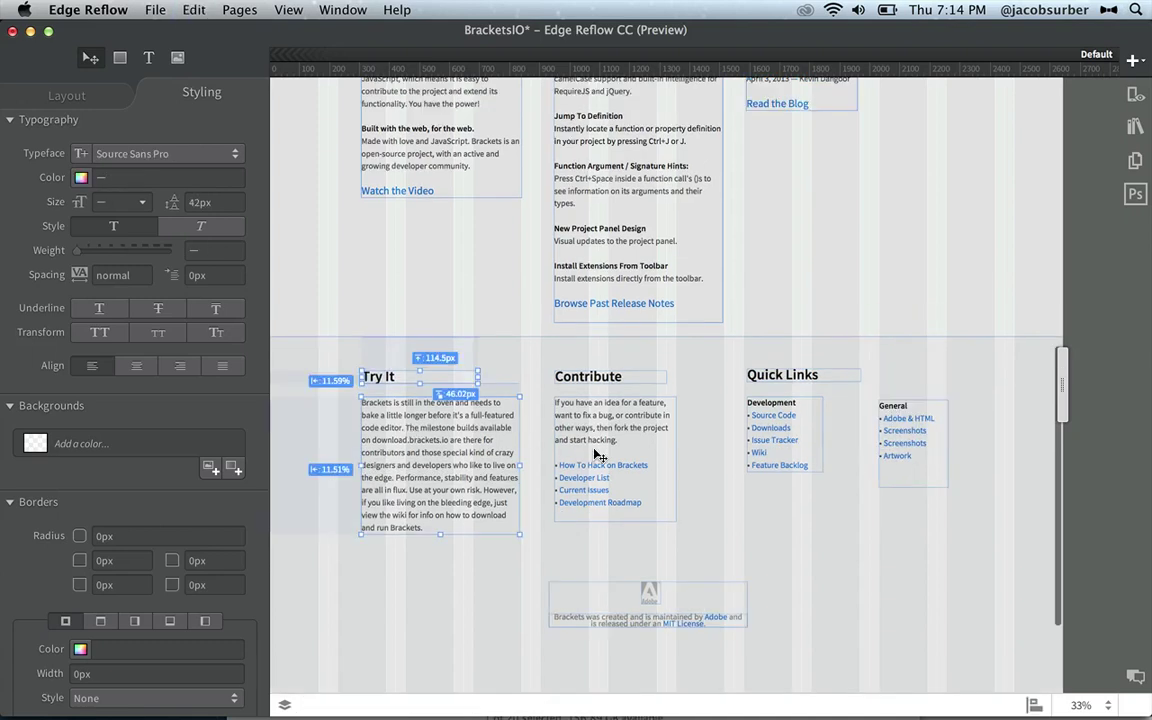
# Group the Contribute heading with its paragraph, and Quick Links with the Development list, into boxes.
pyautogui.click(586, 437)
pyautogui.click(586, 437)
pyautogui.keyDown('shift'); pyautogui.click(583, 380); pyautogui.keyUp('shift')
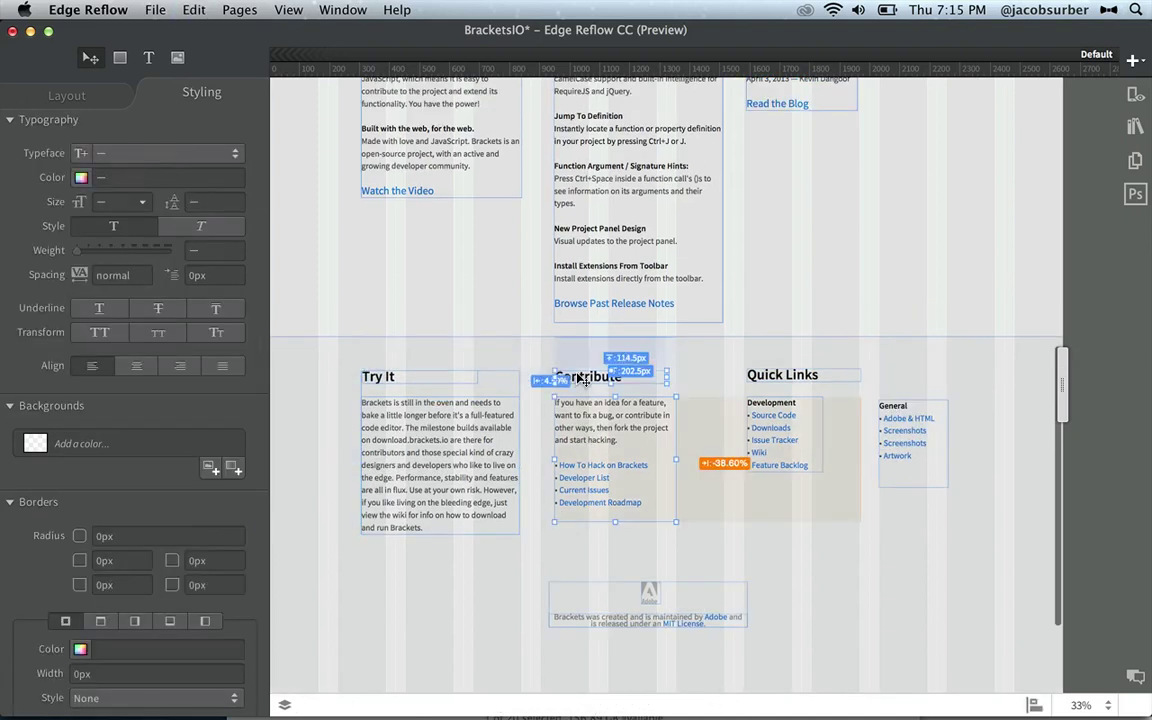
pyautogui.click(698, 408)
pyautogui.click(771, 405)
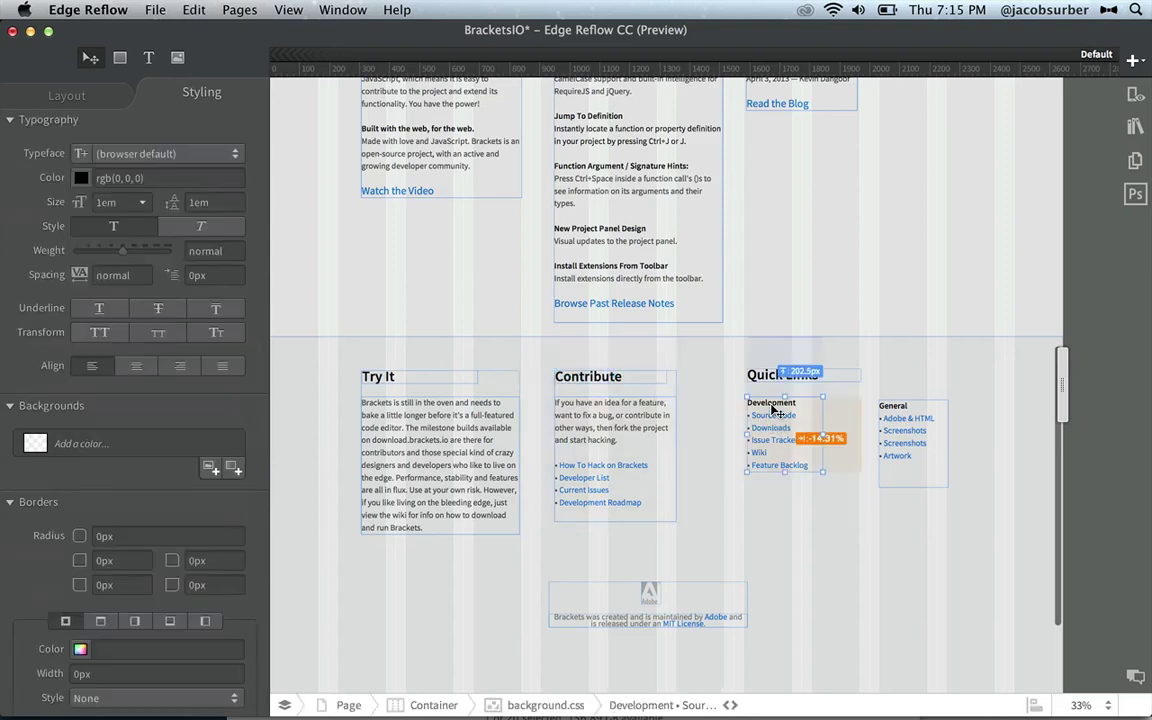
pyautogui.keyDown('shift'); pyautogui.click(775, 374); pyautogui.keyUp('shift')
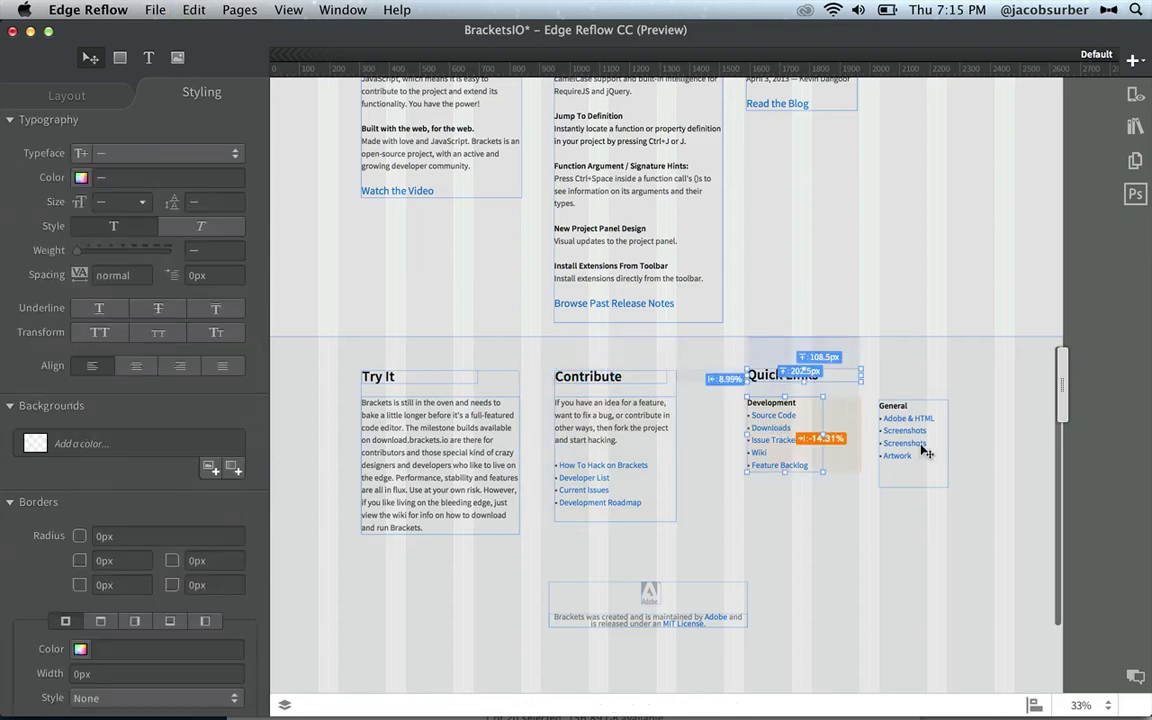
pyautogui.press('super+g')
pyautogui.scroll(1, 896, 569)
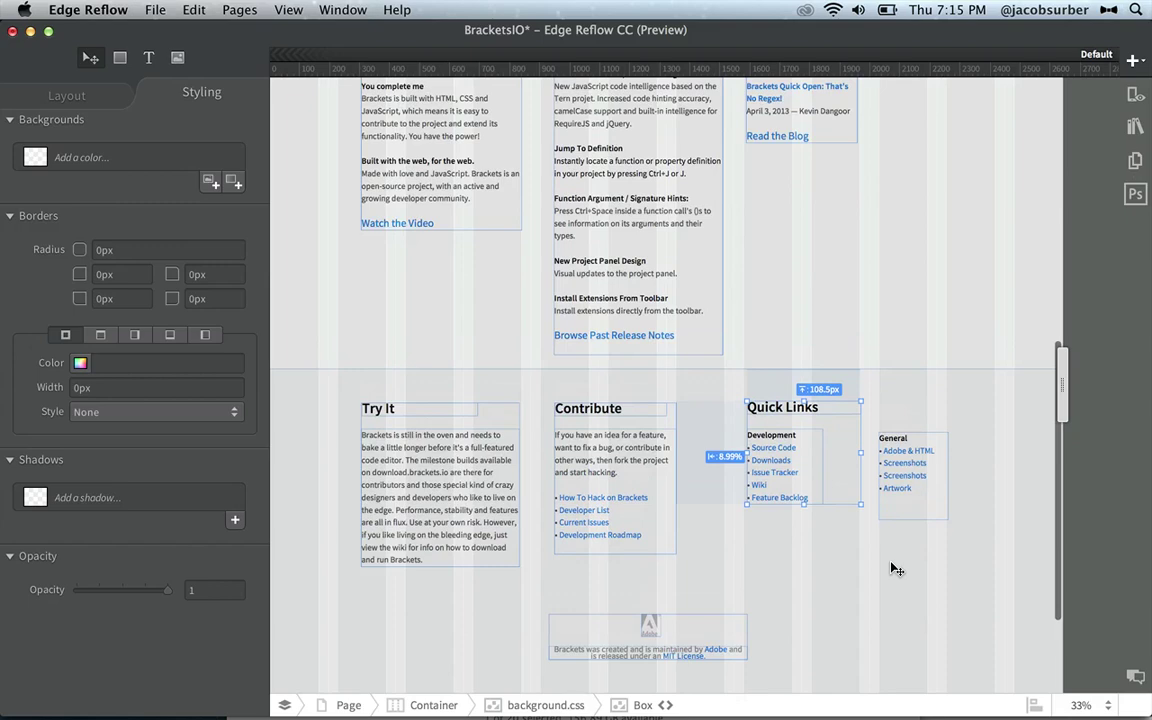
pyautogui.scroll(10, 896, 569)
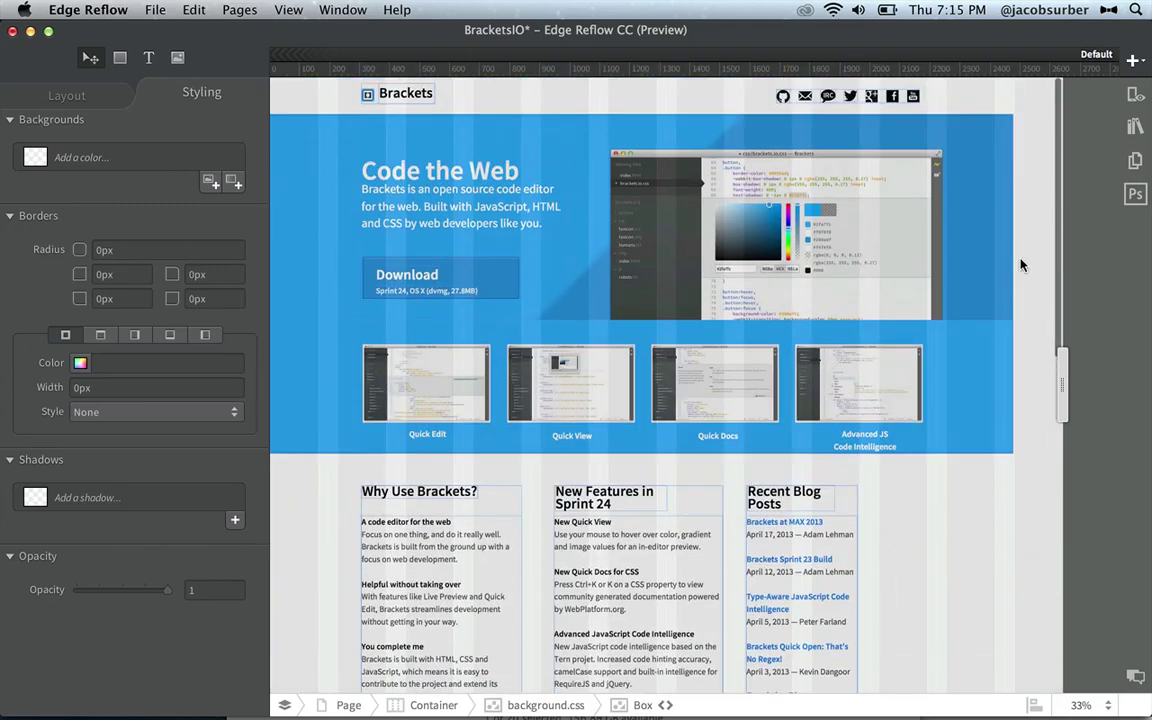
# Set the blue hero band's width to 100% in the Layout settings.
pyautogui.click(996, 239)
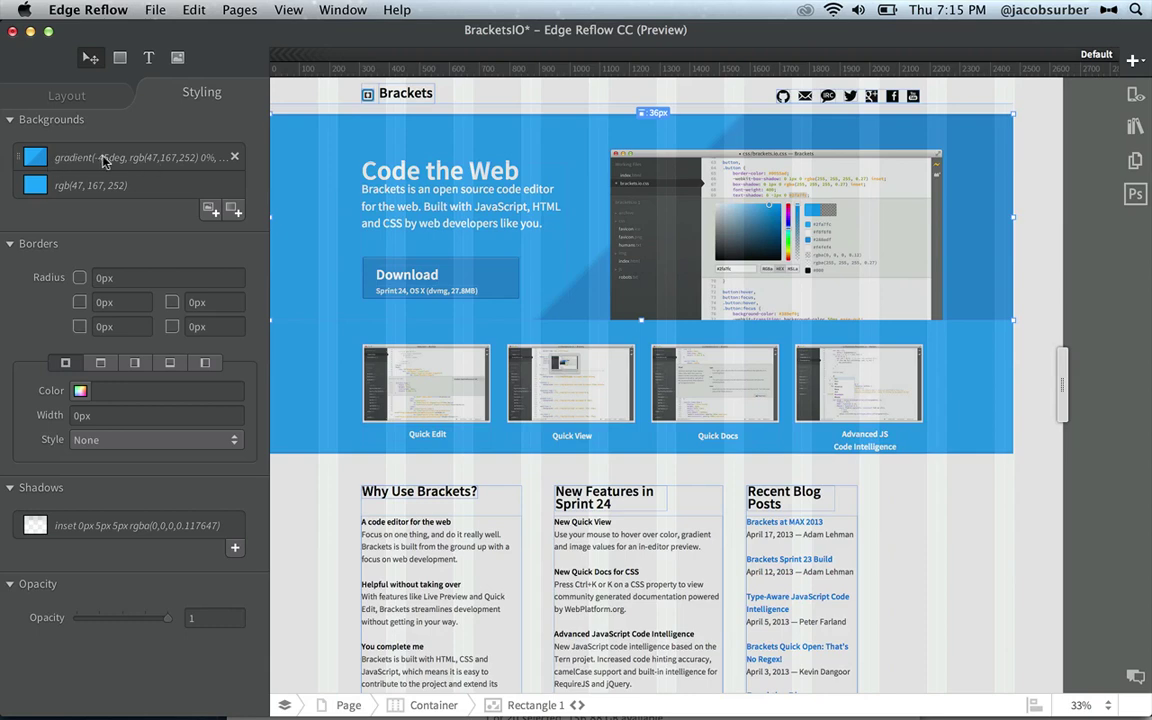
pyautogui.click(35, 161)
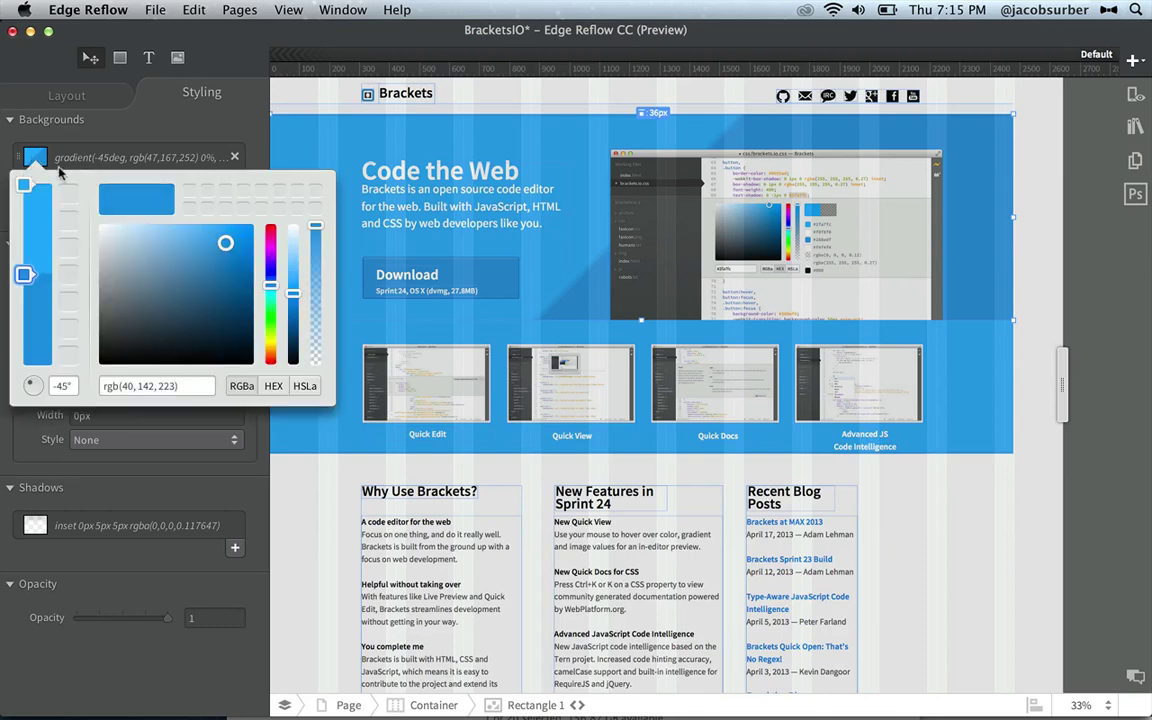
pyautogui.click(152, 124)
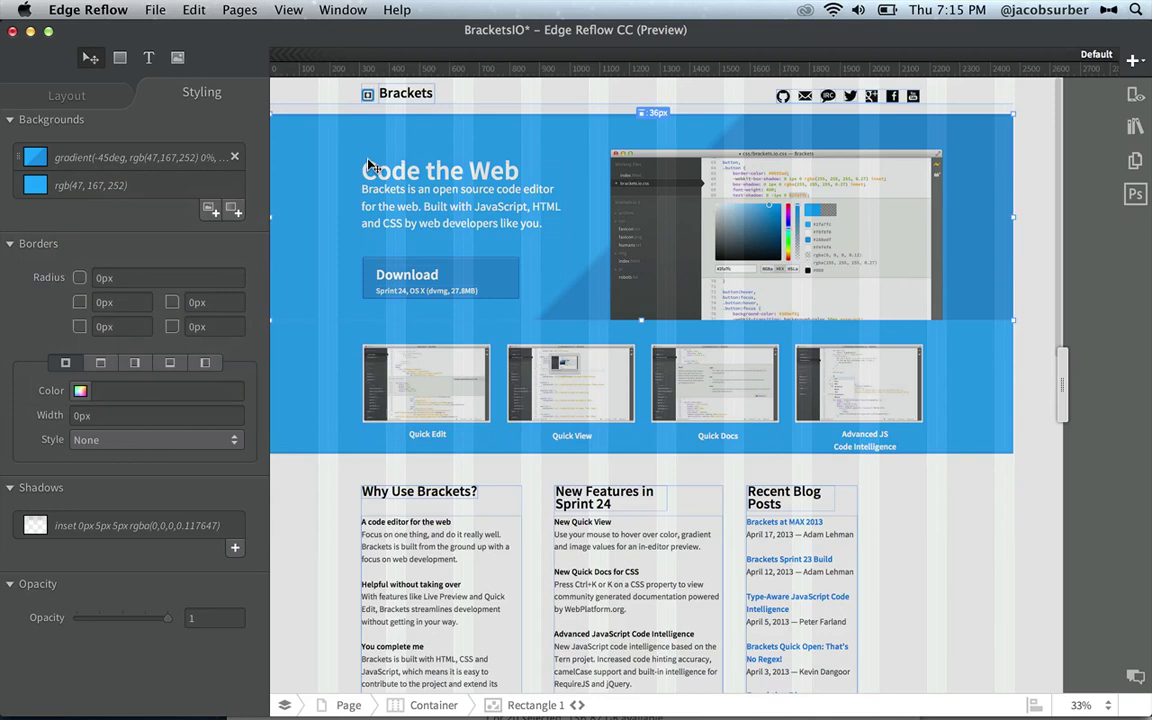
pyautogui.click(84, 95)
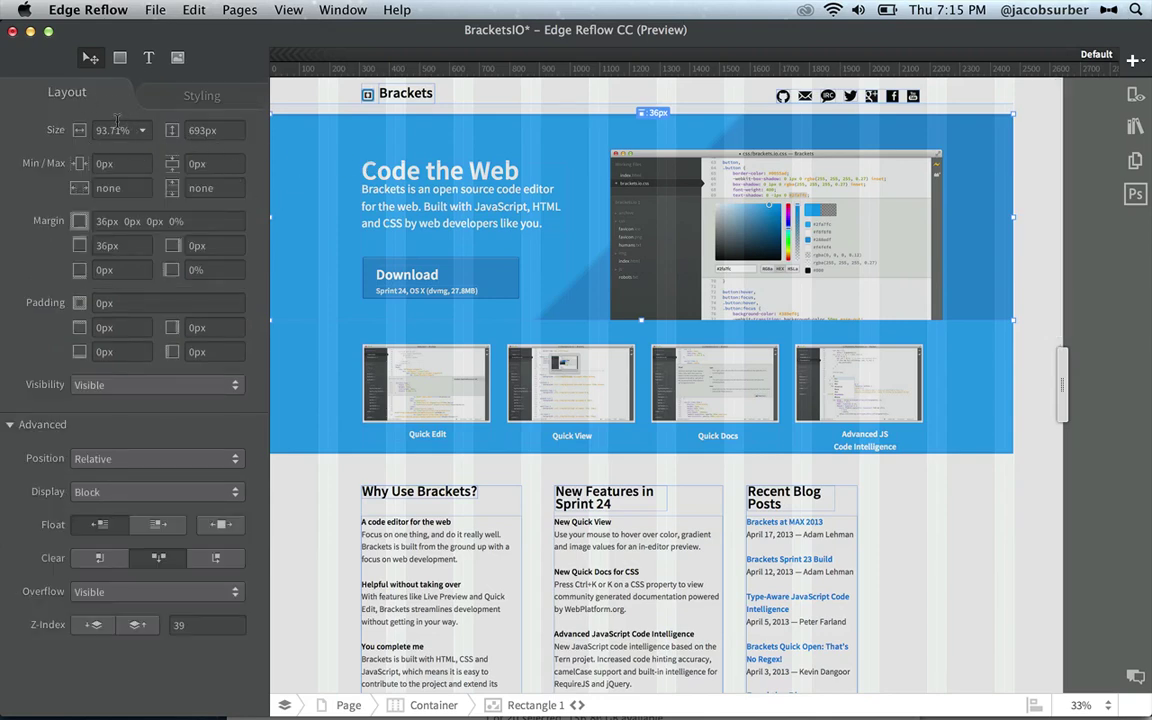
pyautogui.click(116, 130)
pyautogui.write('100')
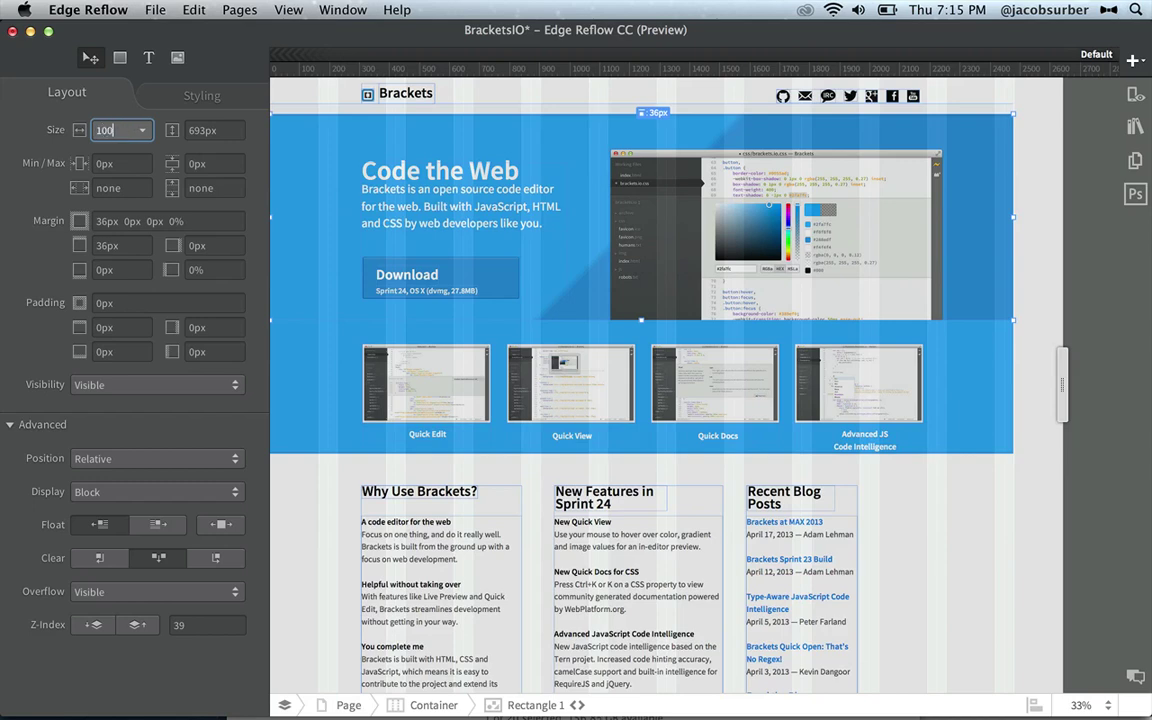
pyautogui.write('%')
pyautogui.press('Return')
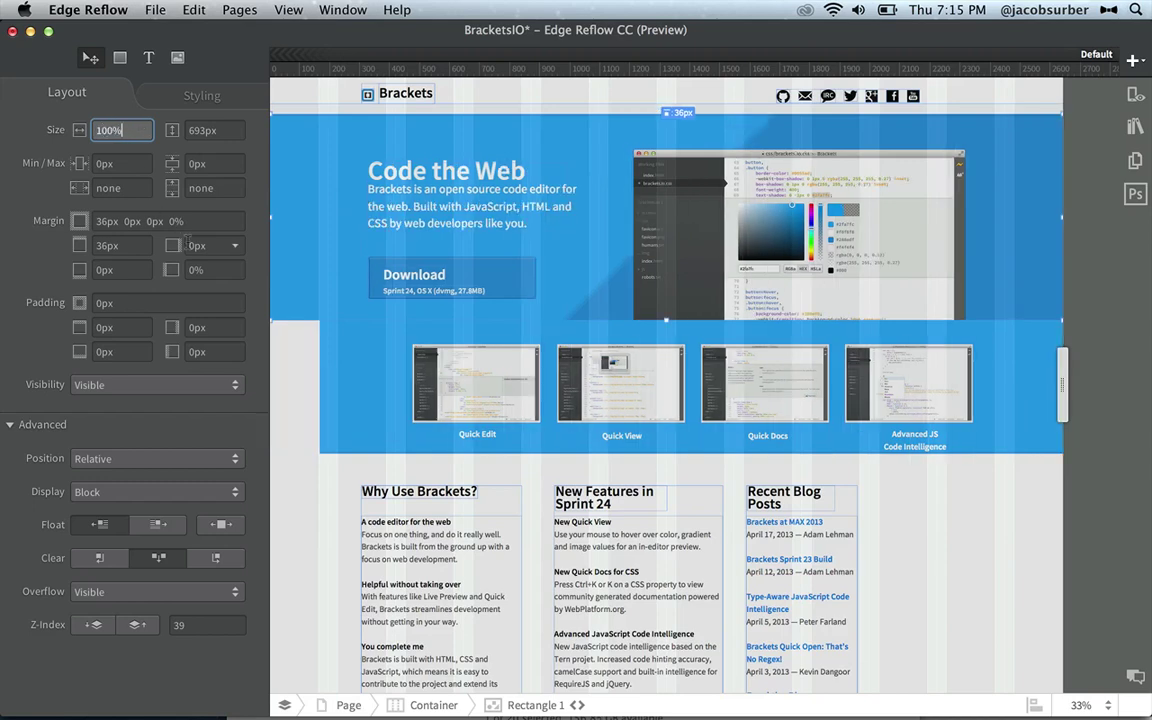
# Set the screenshot thumbnail strip's margins to 0px and its width to 100%.
pyautogui.click(334, 352)
pyautogui.moveTo(334, 352); pyautogui.dragTo(300, 364)
pyautogui.click(206, 221)
pyautogui.press('super+a')
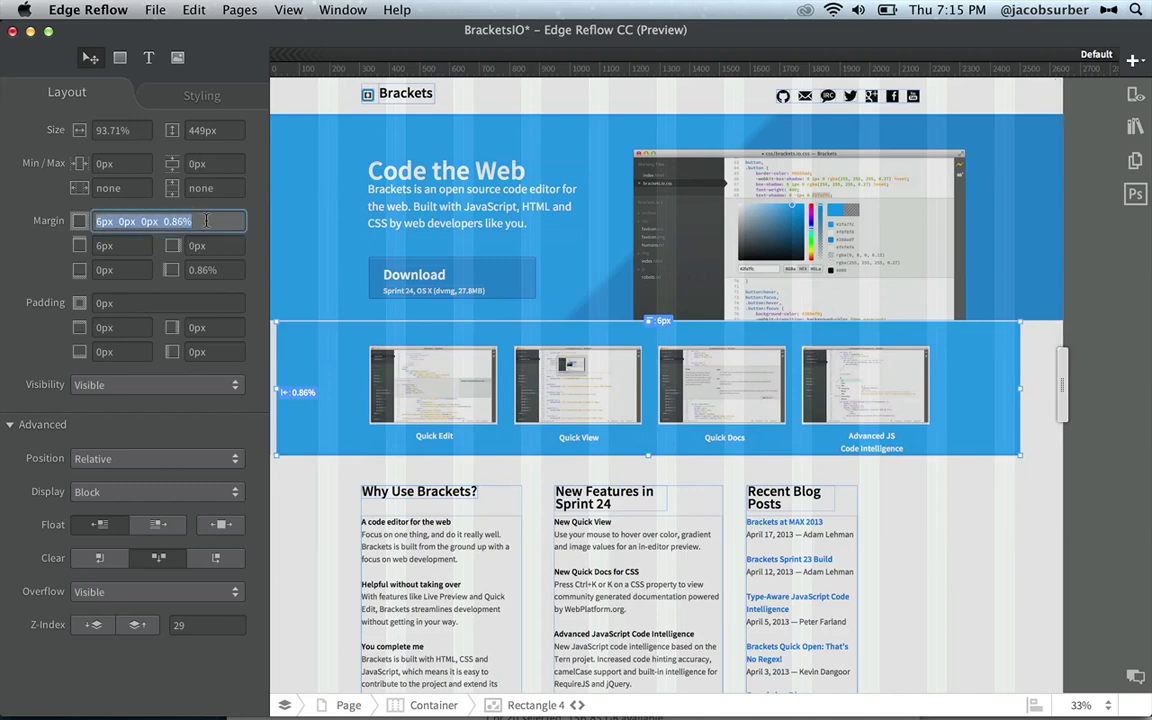
pyautogui.write('0px')
pyautogui.click(140, 131)
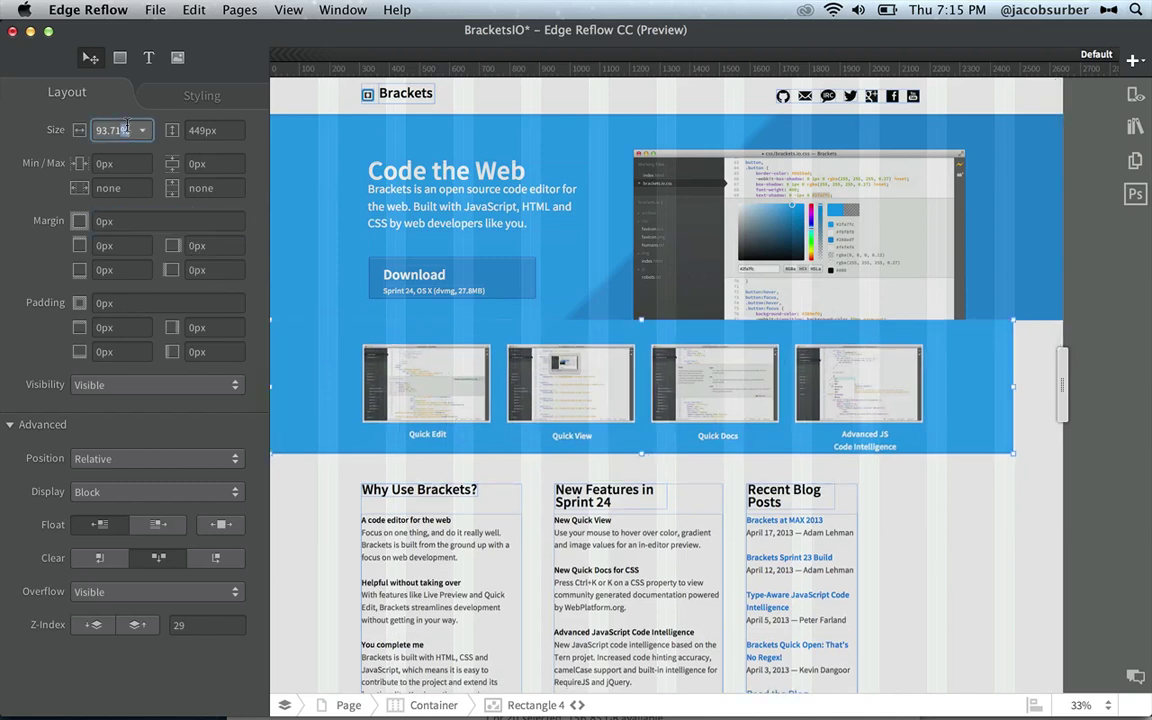
pyautogui.press('super+a')
pyautogui.write('100%')
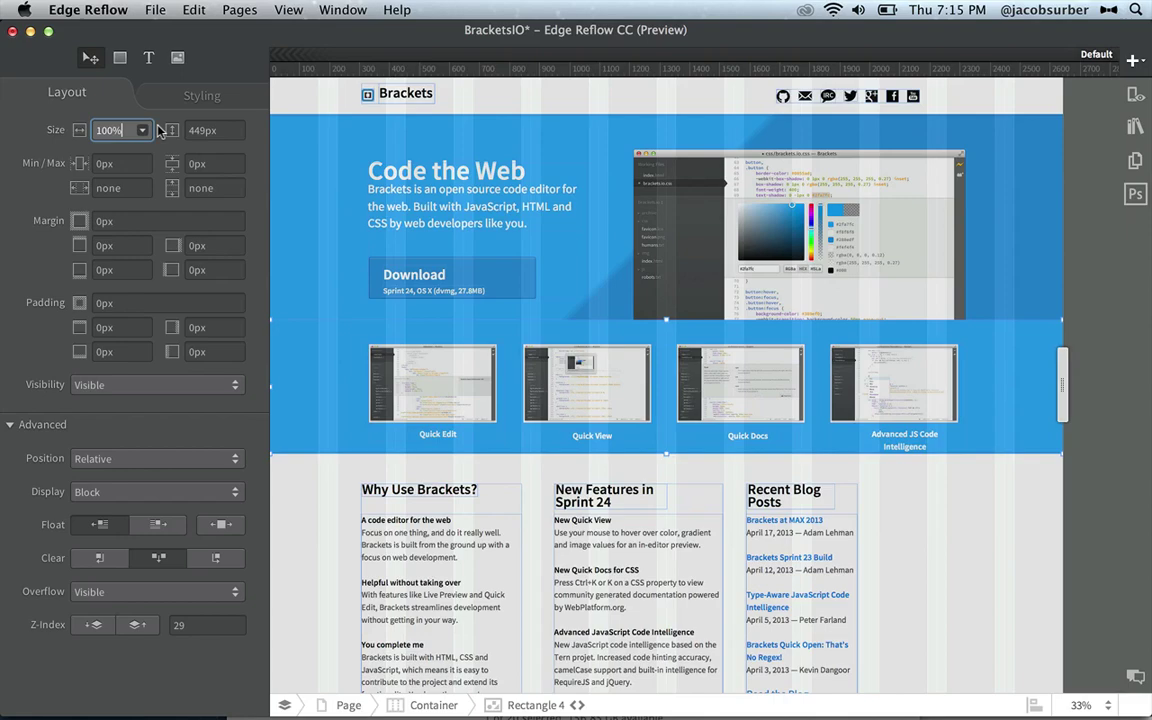
pyautogui.scroll(-2, 768, 466)
pyautogui.scroll(2, 767, 466)
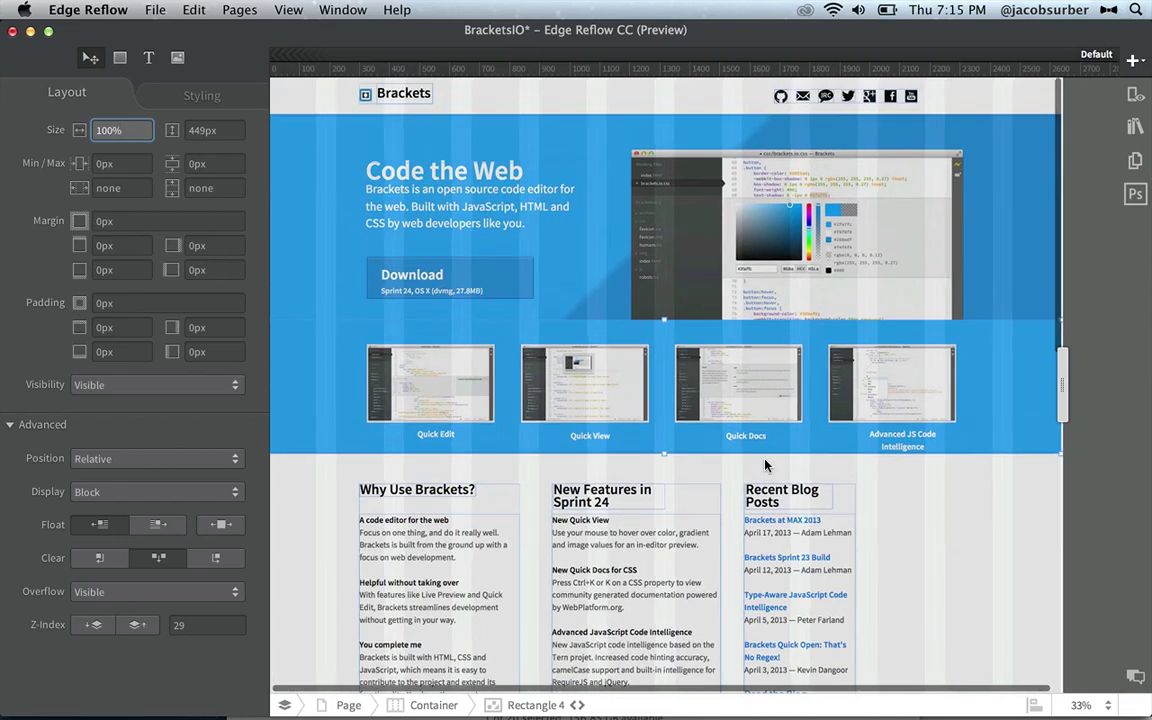
pyautogui.scroll(-10, 766, 465)
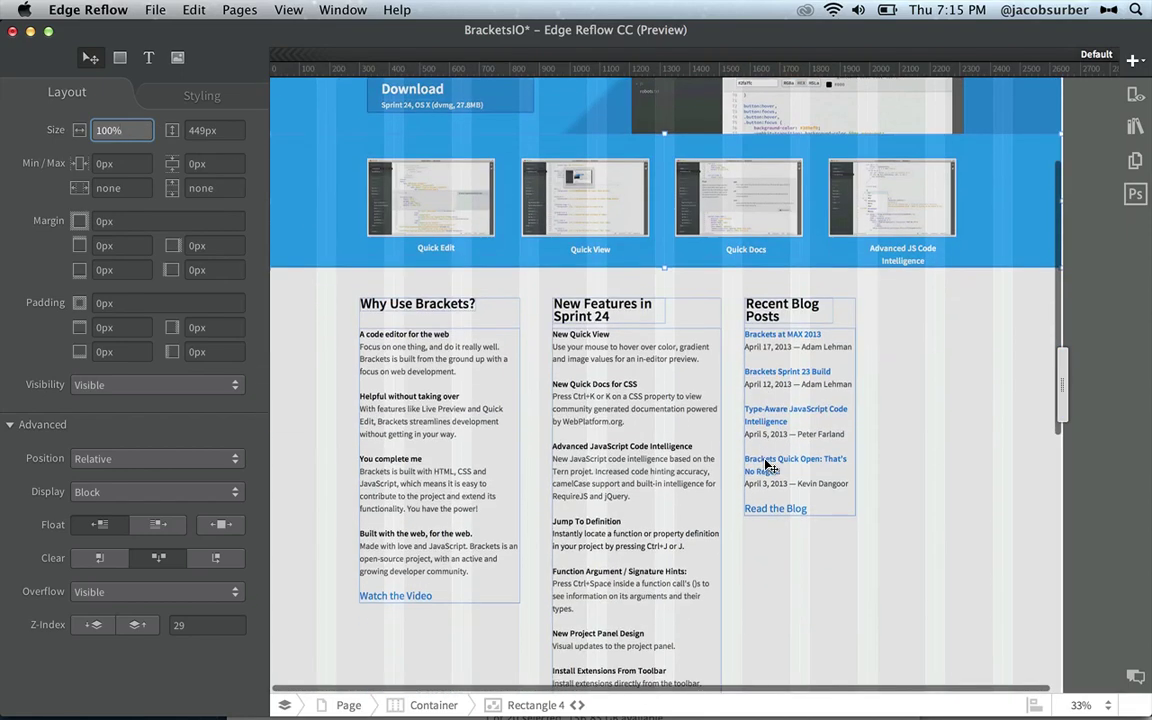
pyautogui.scroll(6, 955, 366)
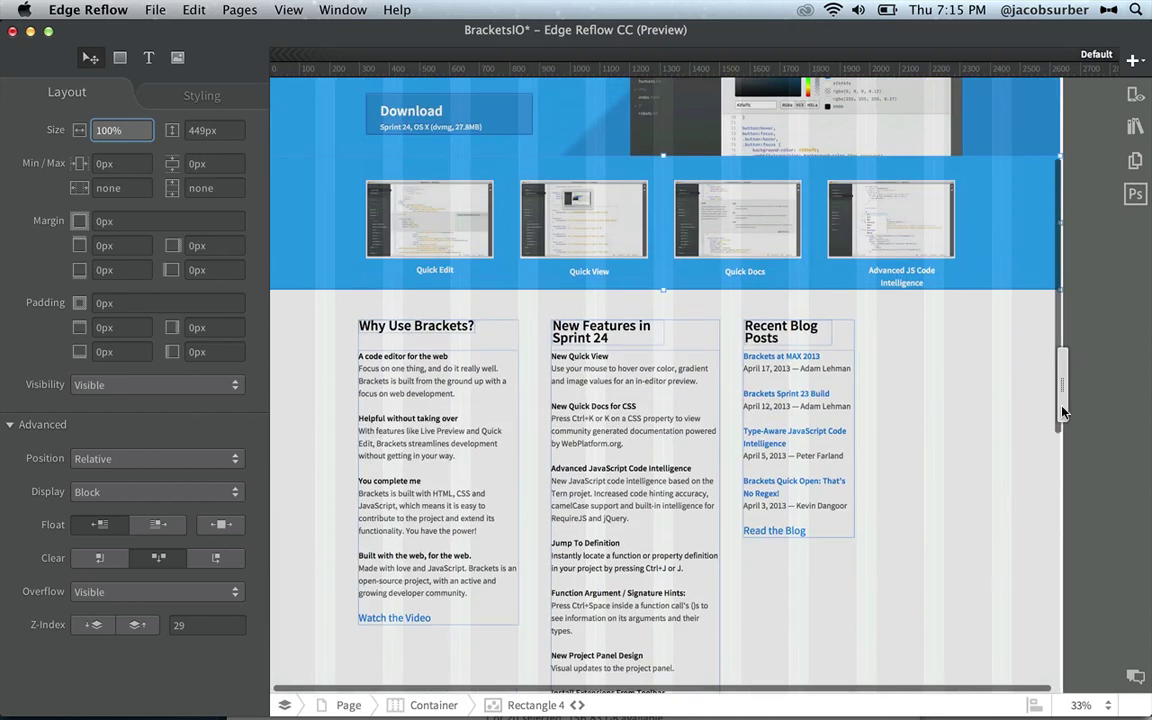
pyautogui.scroll(4, 1005, 416)
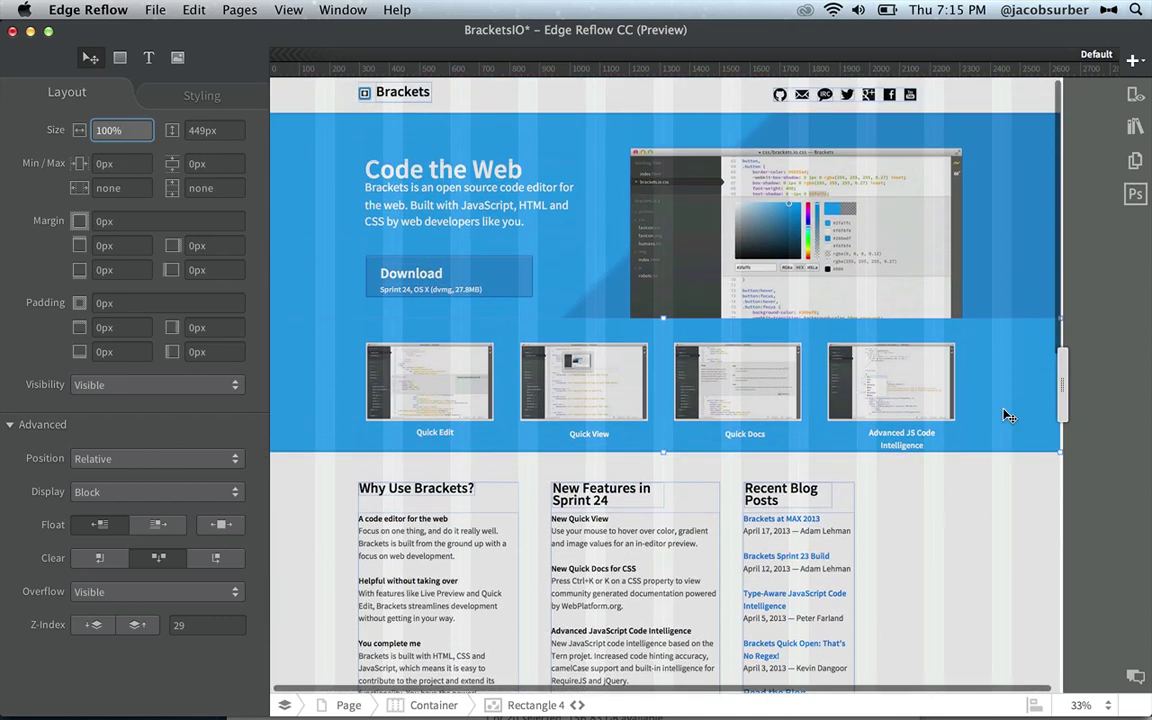
pyautogui.moveTo(1053, 384)
pyautogui.mouseDown()
pyautogui.moveTo(805, 384)
pyautogui.moveTo(1066, 403)
pyautogui.mouseUp()
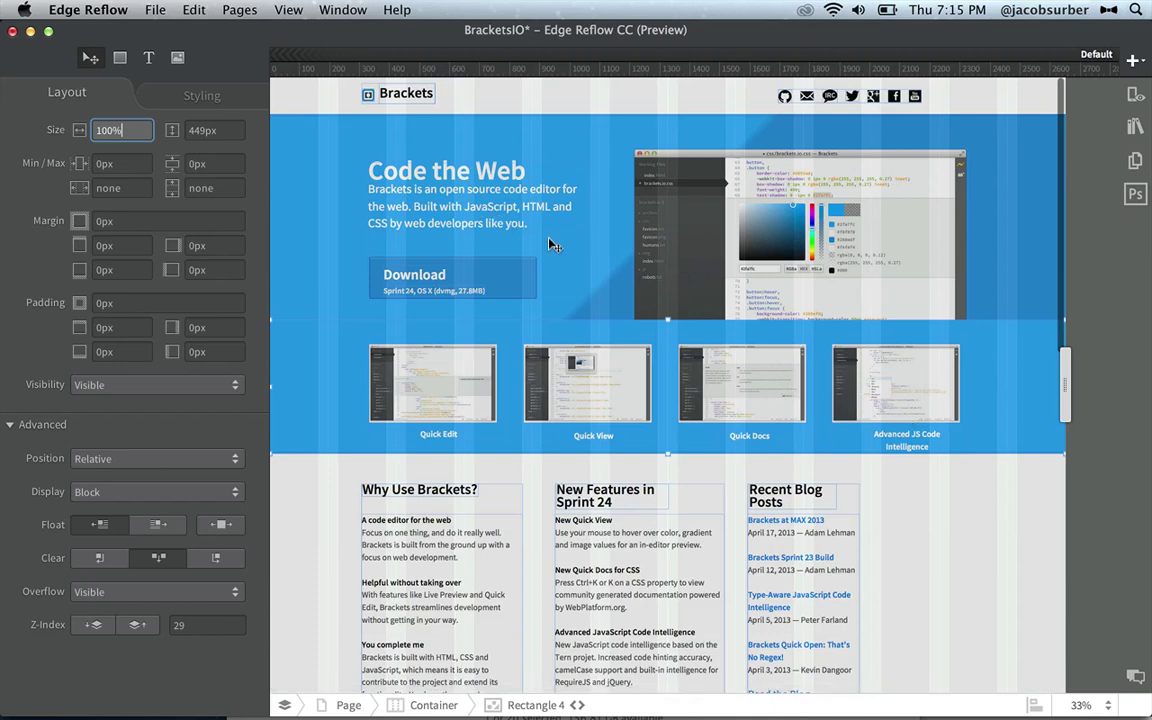
pyautogui.moveTo(1069, 376); pyautogui.dragTo(1110, 378)
# Nudge the Download label up slightly and drag the Download button narrower.
pyautogui.click(551, 207)
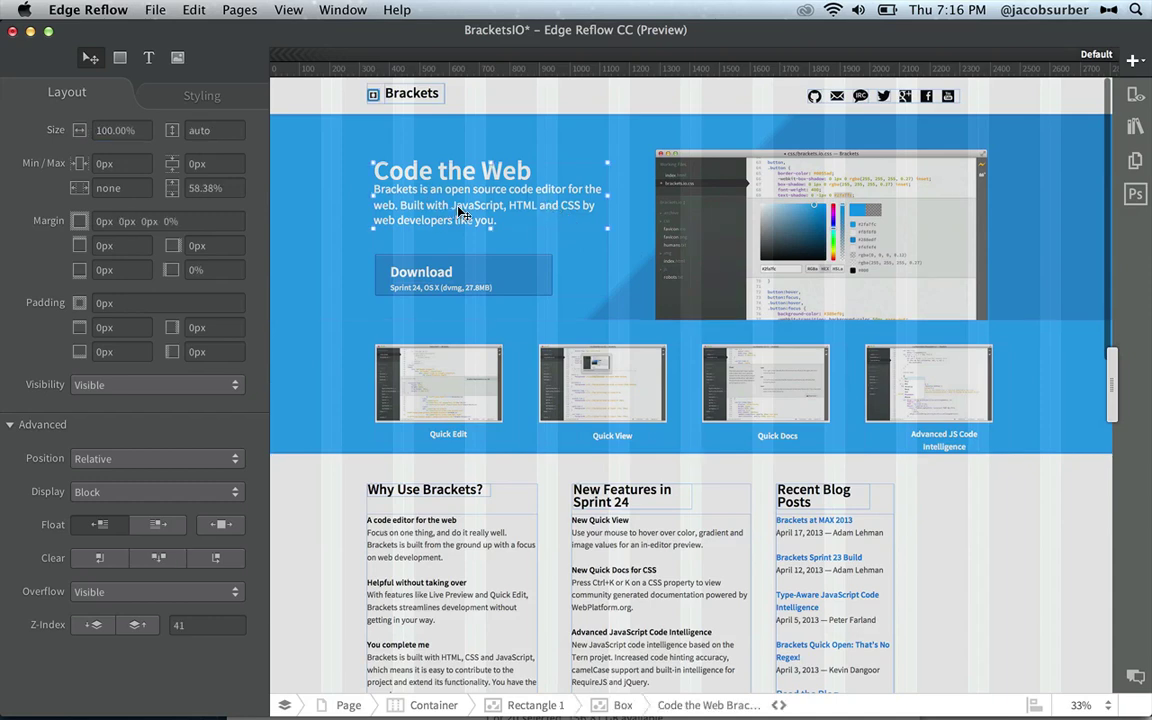
pyautogui.click(458, 258)
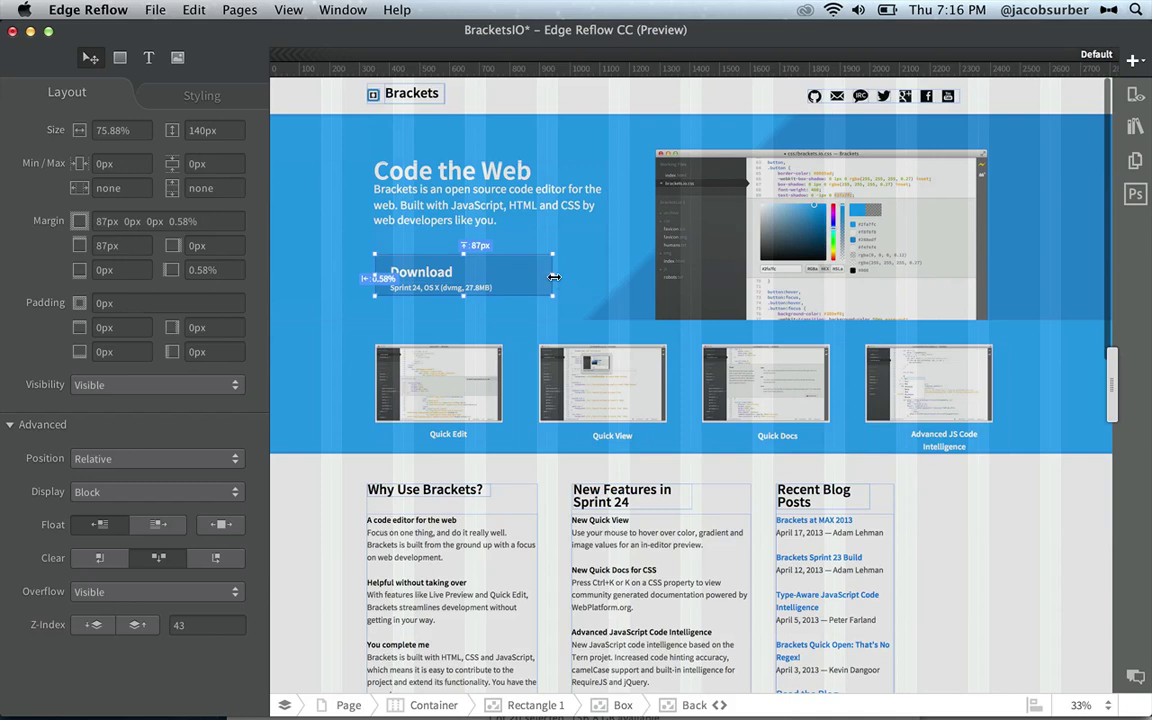
pyautogui.click(433, 279)
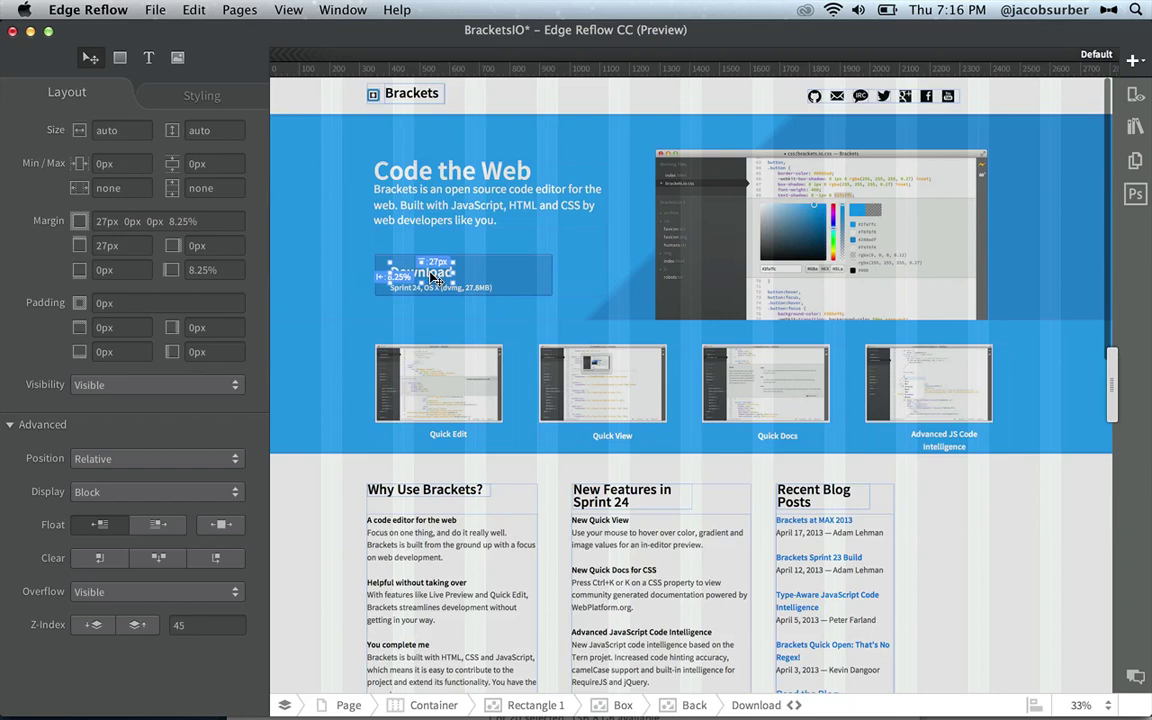
pyautogui.press('Up')
pyautogui.press('Up')
pyautogui.press('Up')
pyautogui.press('Up')
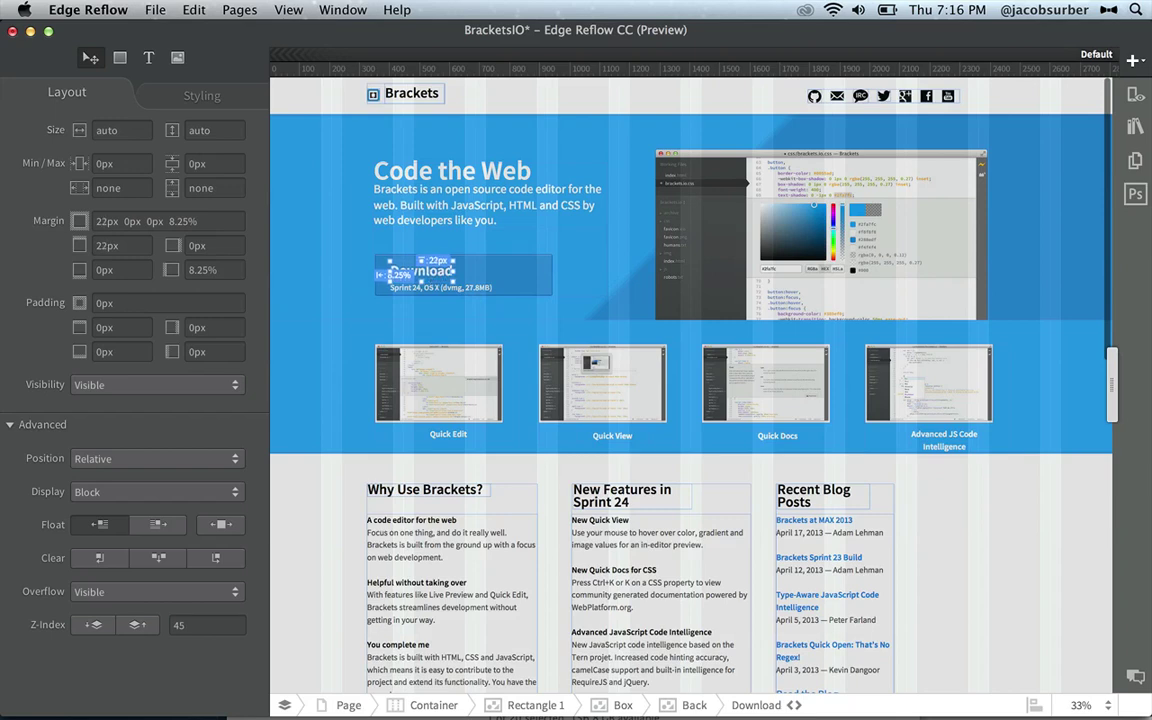
pyautogui.click(436, 289)
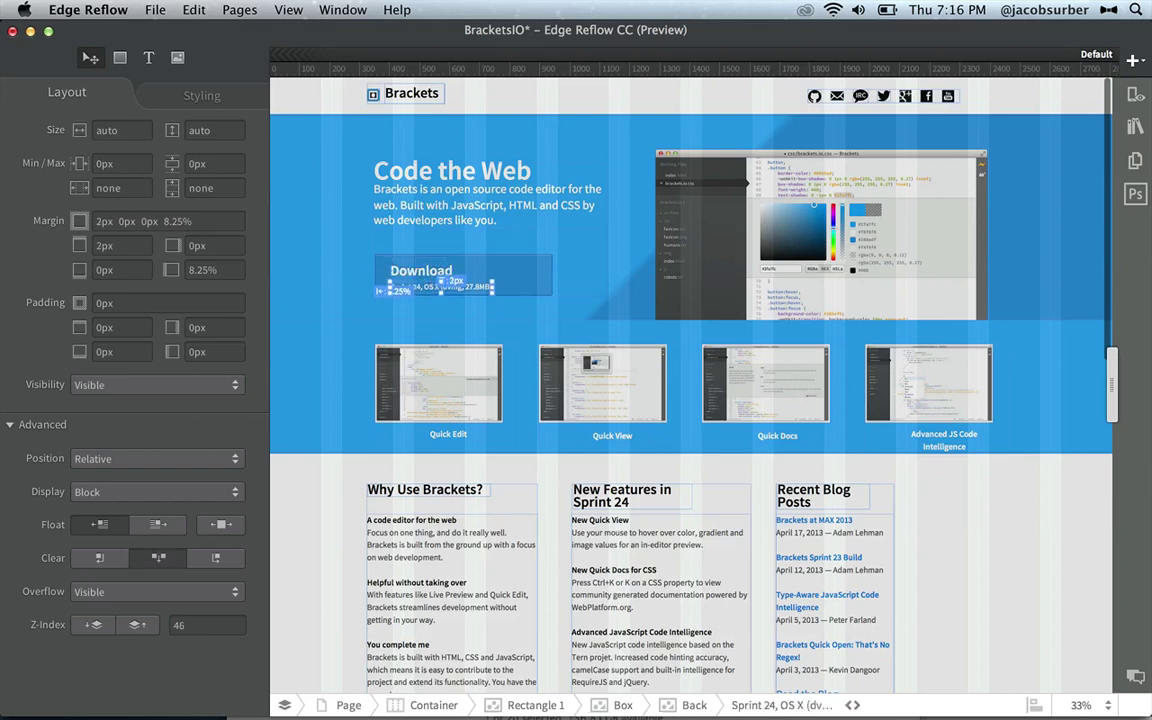
pyautogui.click(548, 273)
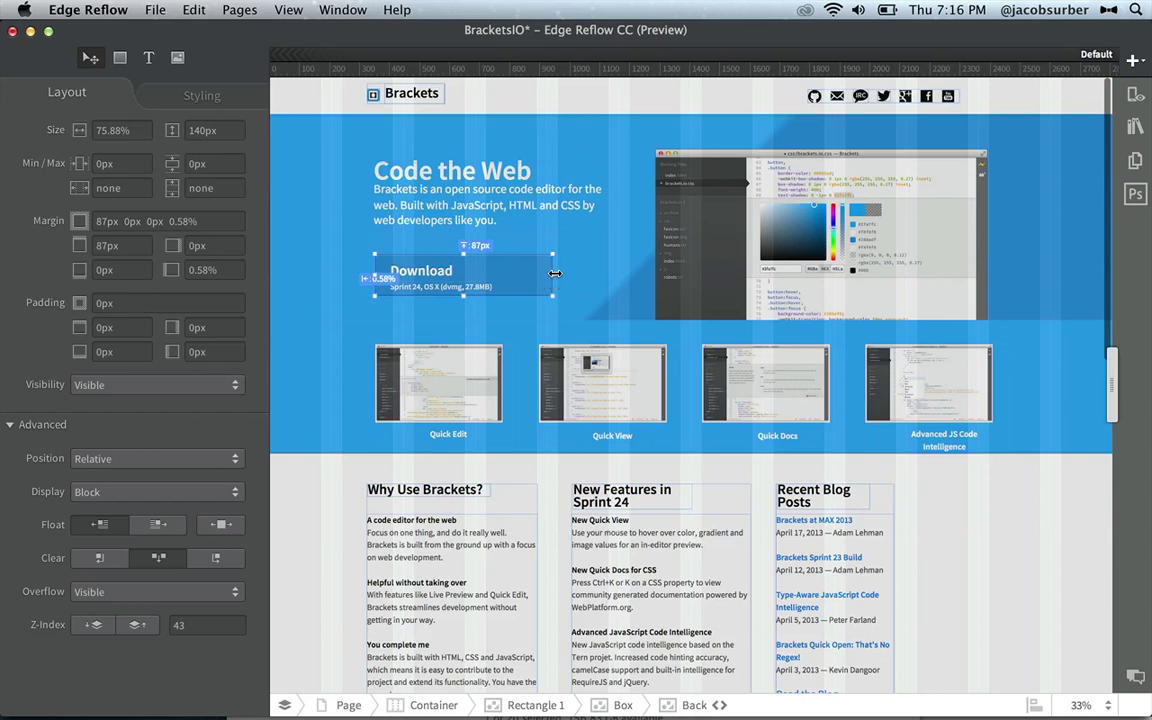
pyautogui.moveTo(555, 273); pyautogui.dragTo(538, 274)
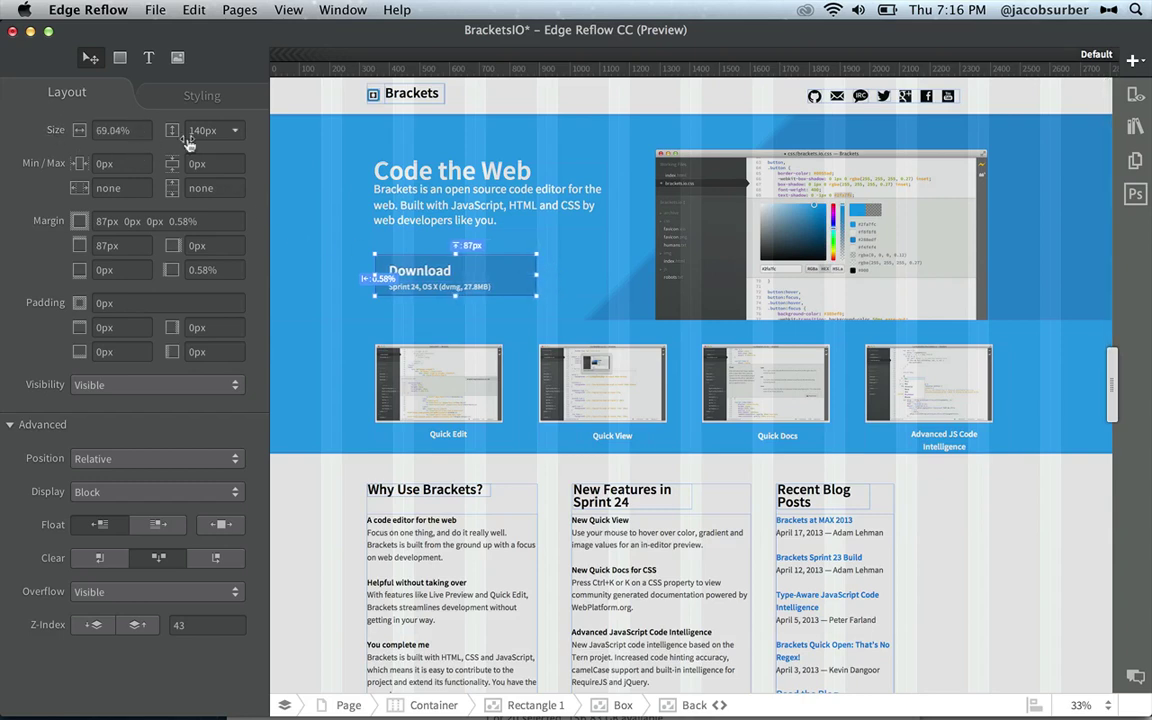
# Switch the Download button's width unit to px (543.50px) and narrow the page to verify it stays fixed.
pyautogui.click(514, 218)
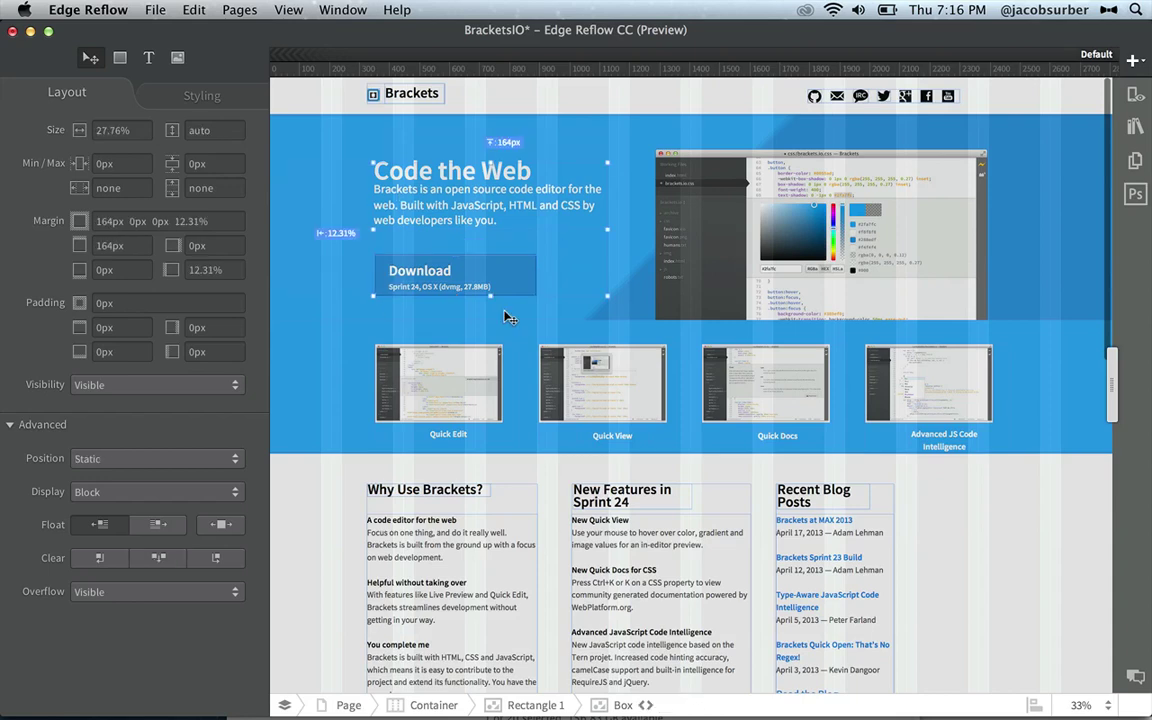
pyautogui.click(520, 277)
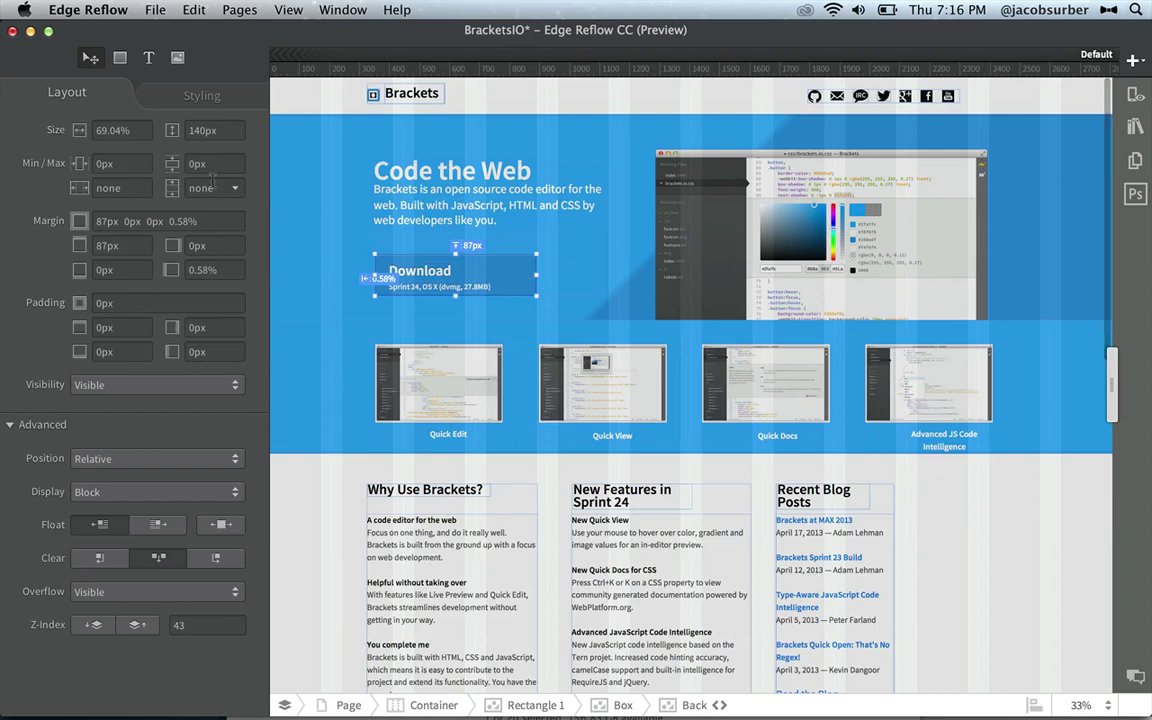
pyautogui.click(142, 135)
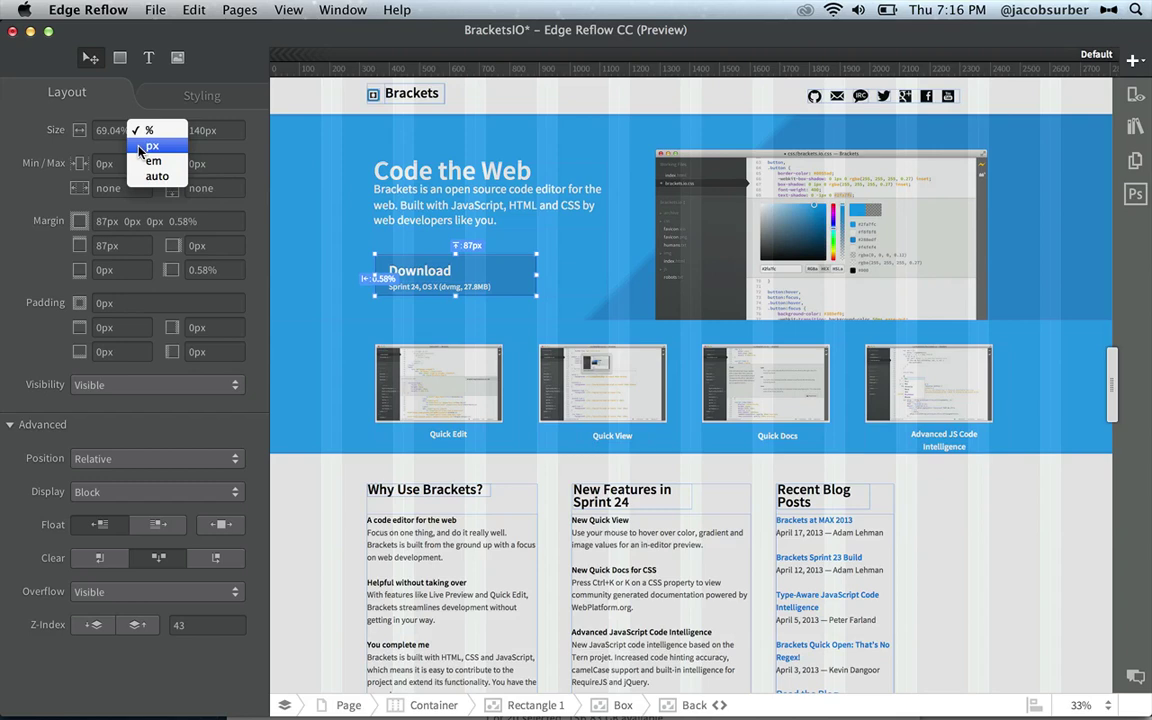
pyautogui.click(146, 146)
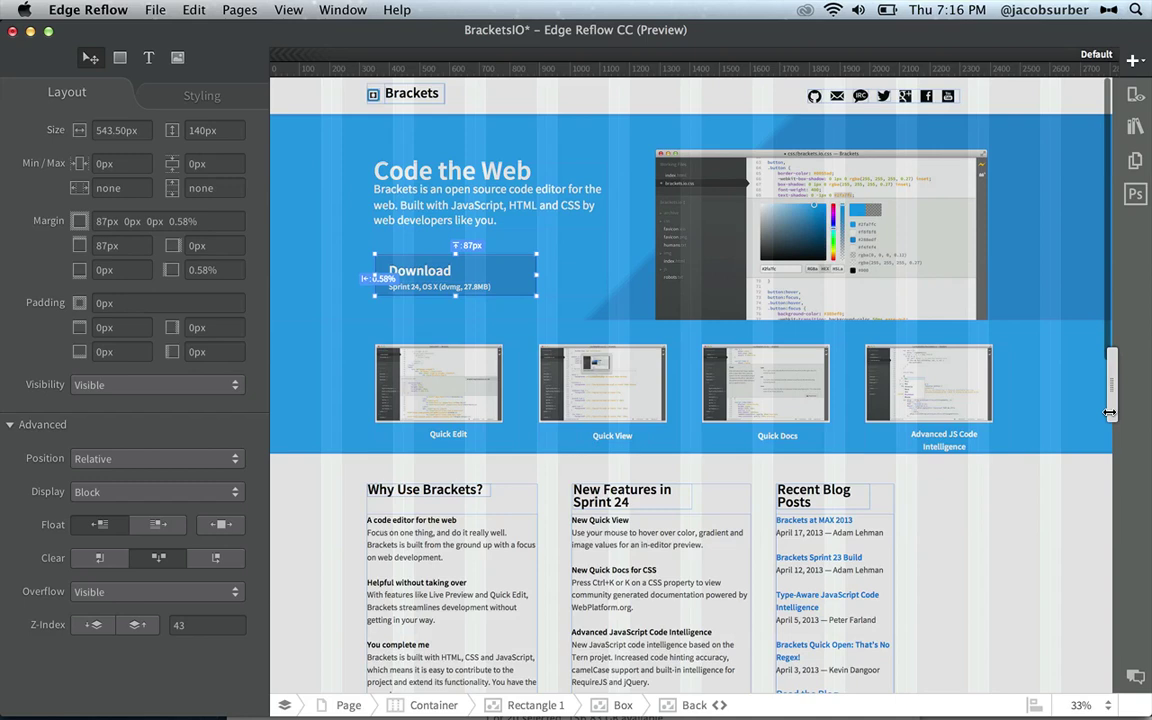
pyautogui.moveTo(1110, 413)
pyautogui.mouseDown()
pyautogui.moveTo(1055, 417)
pyautogui.moveTo(1115, 416)
pyautogui.mouseUp()
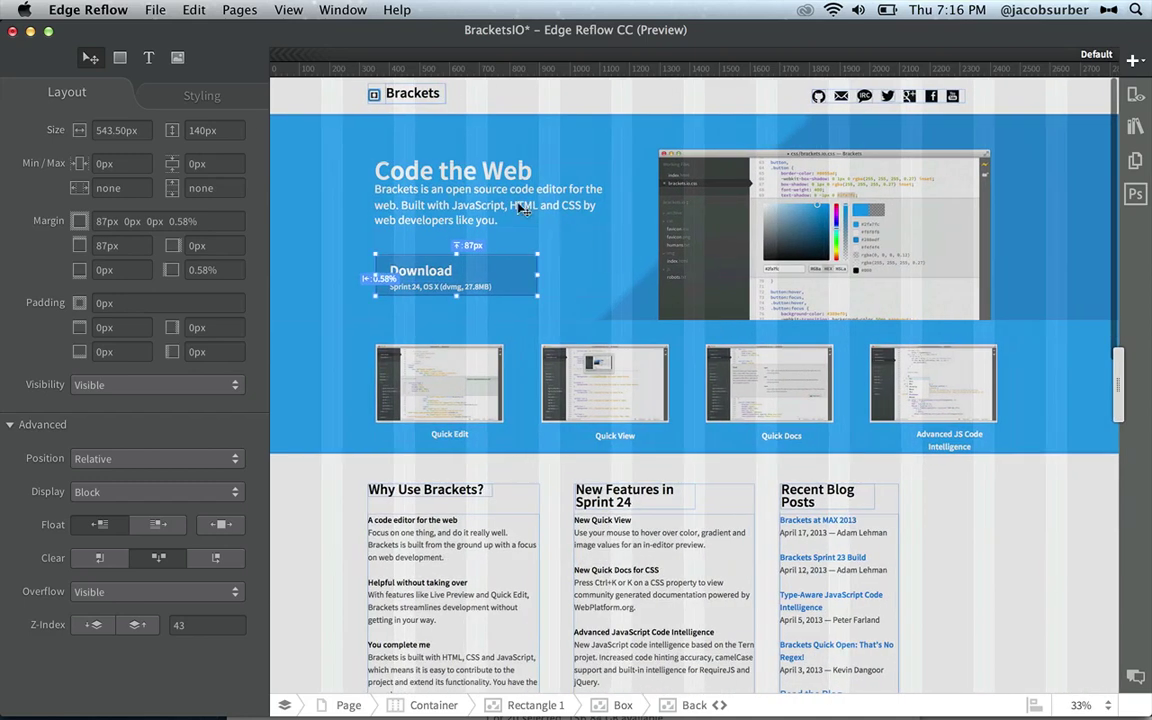
# Switch the Code the Web block's width unit from % to px, fixing it at 793.31px.
pyautogui.click(505, 202)
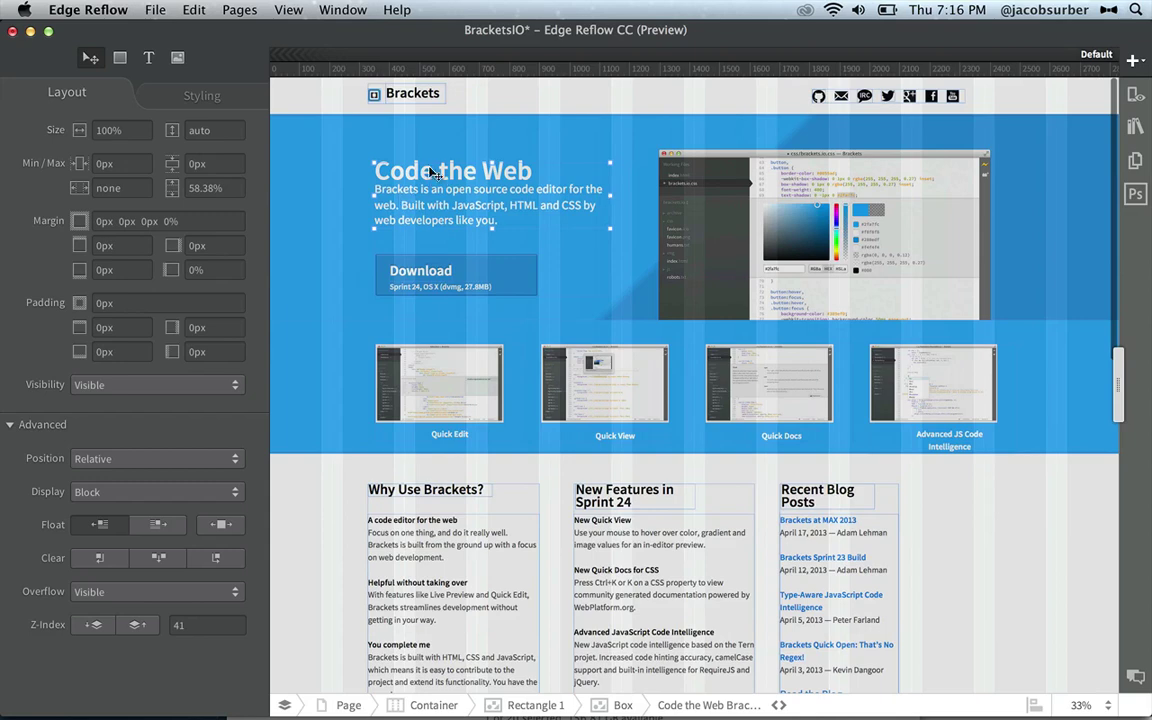
pyautogui.click(141, 129)
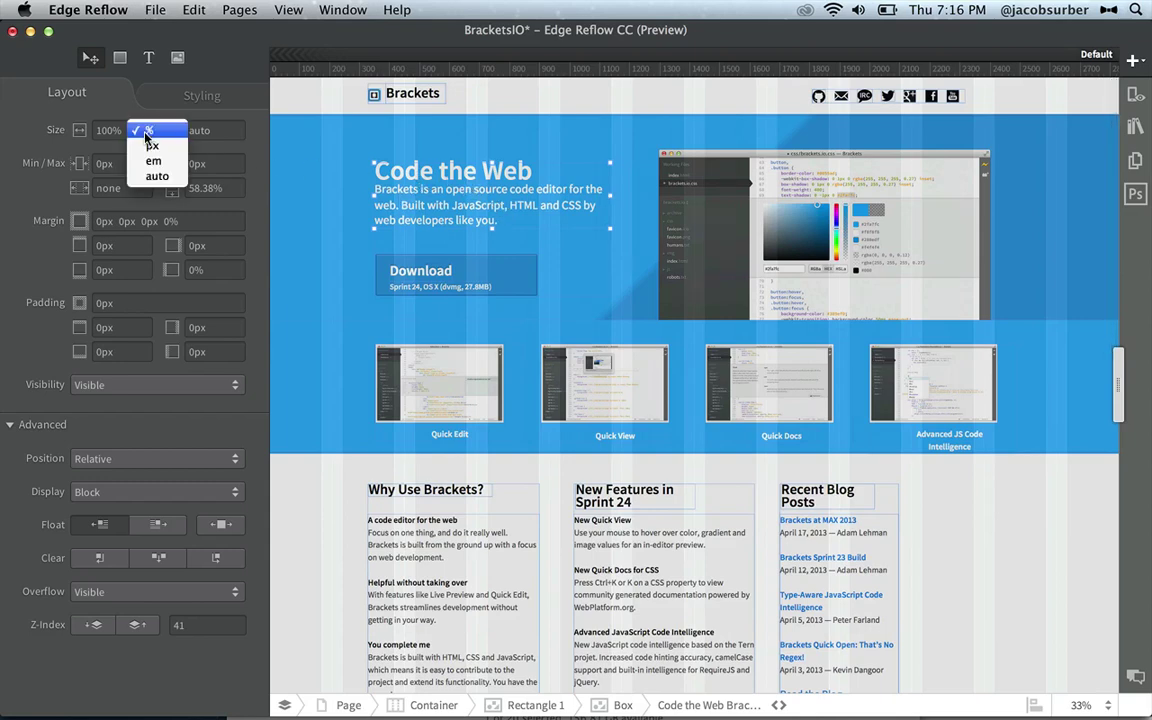
pyautogui.click(152, 145)
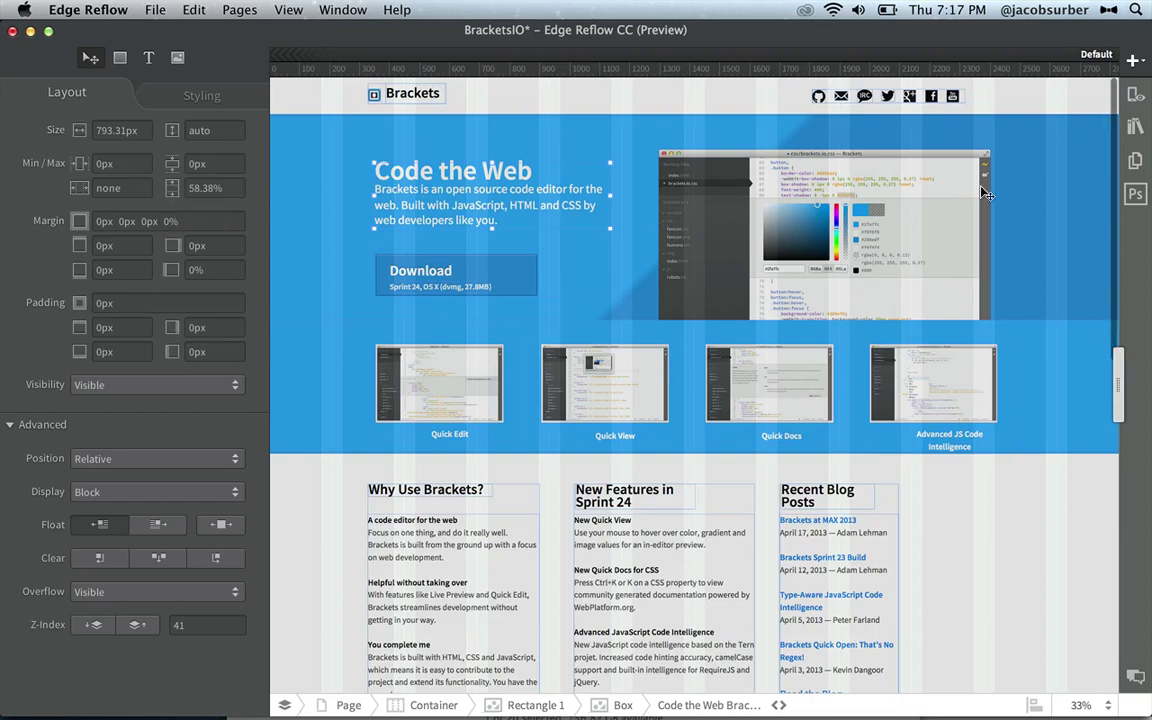
# Switch the Photoshop Sync toggle on for BracketsIO.psd from the Ps sidebar panel.
pyautogui.click(1135, 195)
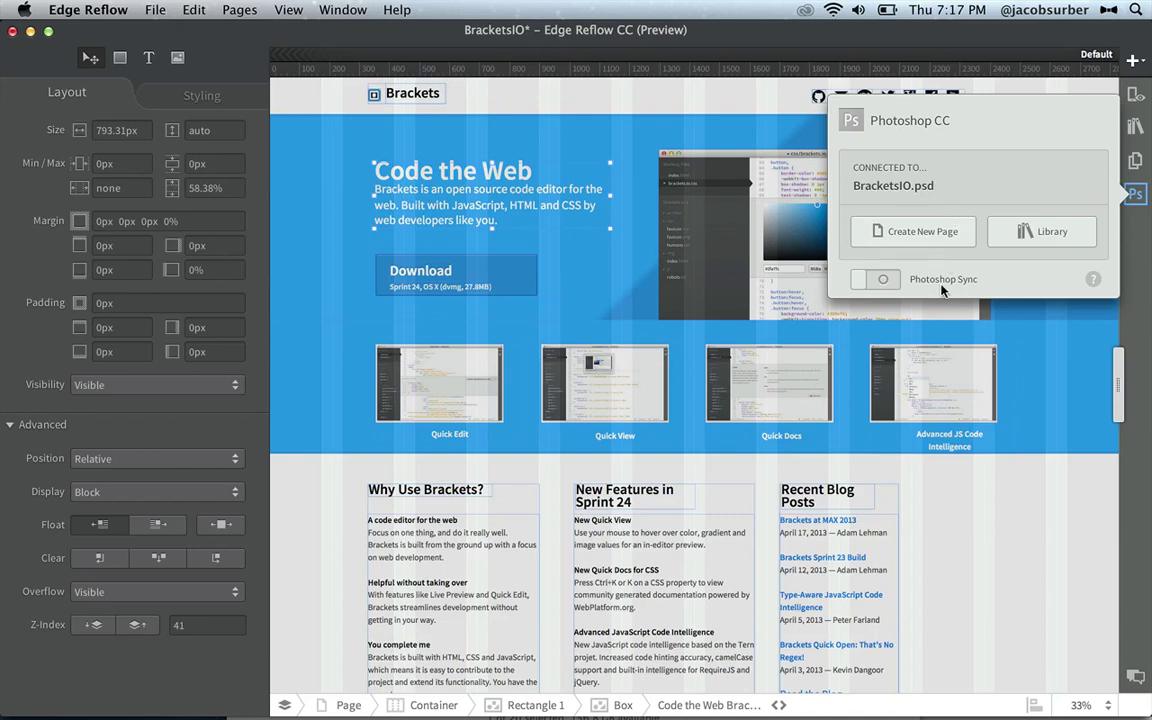
pyautogui.click(881, 281)
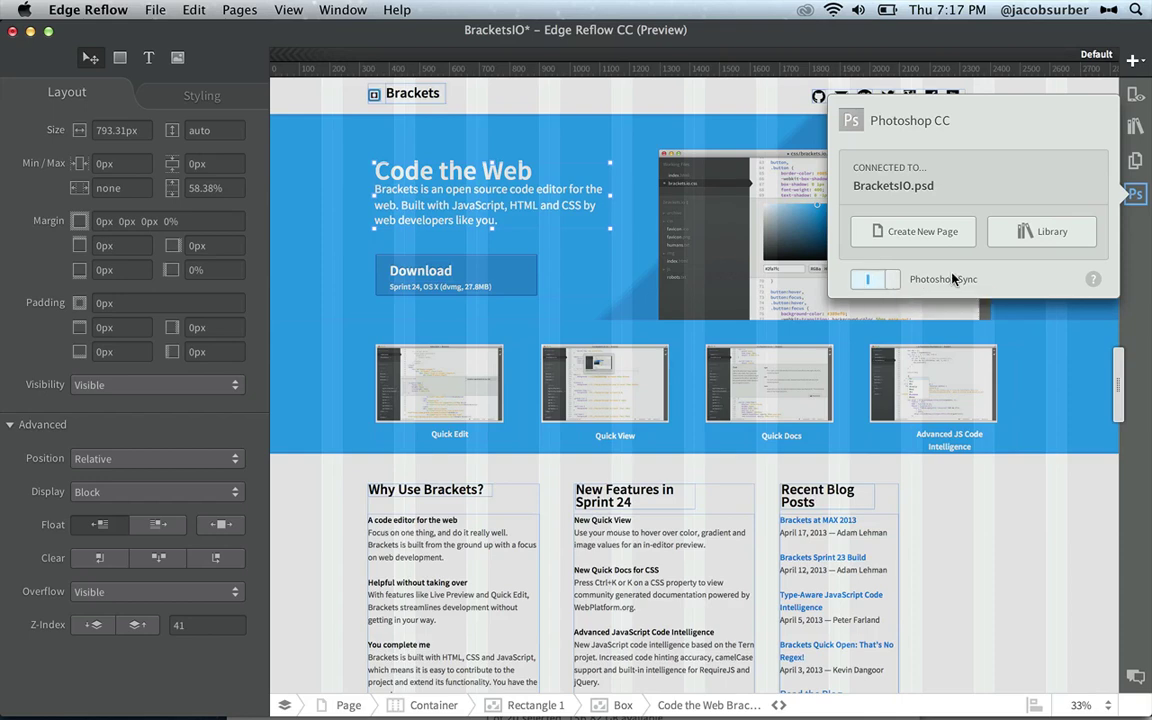
# Switch to Photoshop and select the hero.png layer with the Move tool.
pyautogui.press('super+Tab')
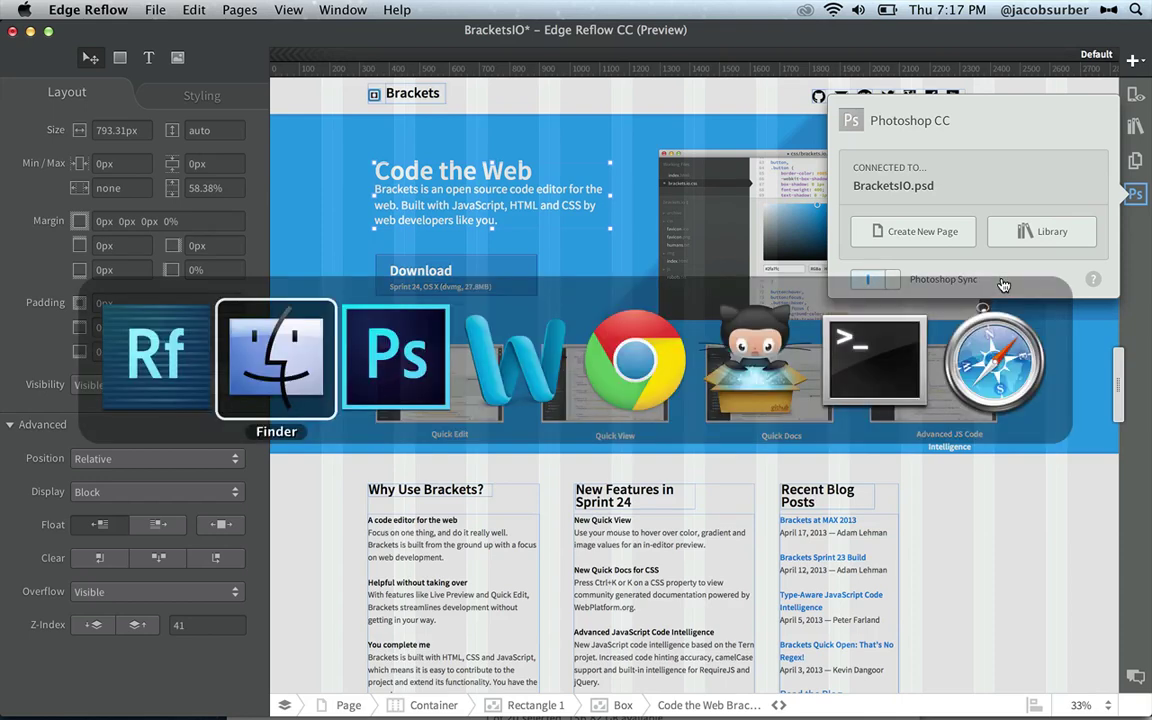
pyautogui.press('super+Tab')
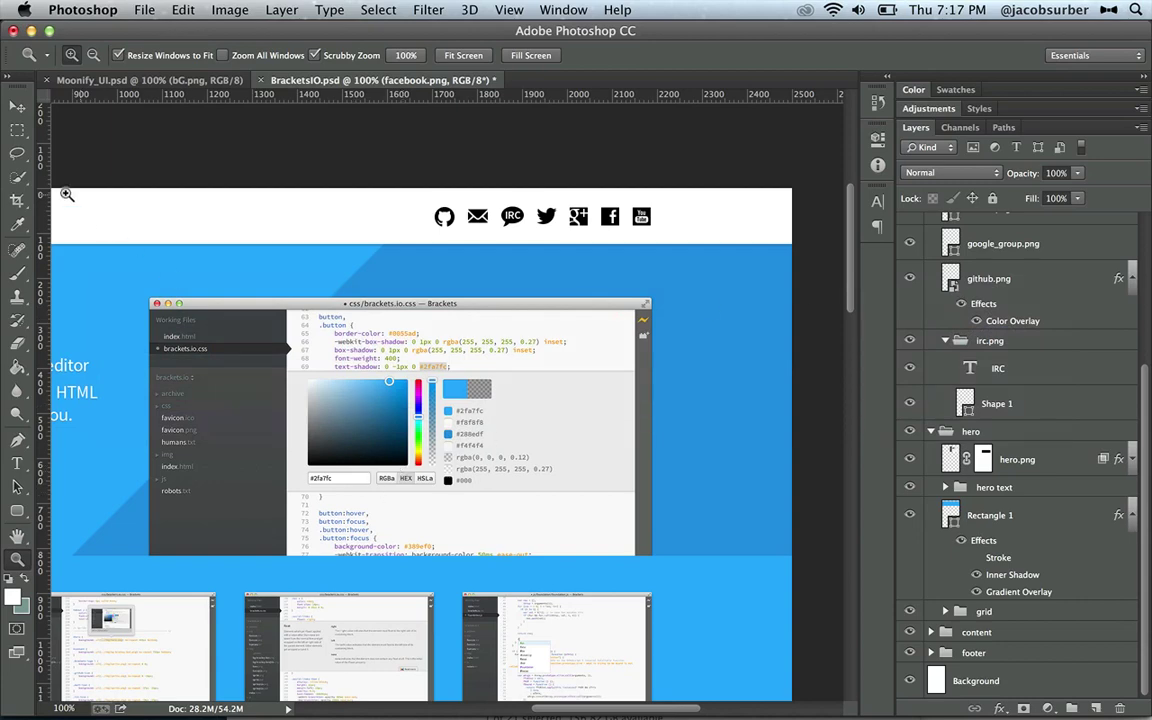
pyautogui.click(17, 107)
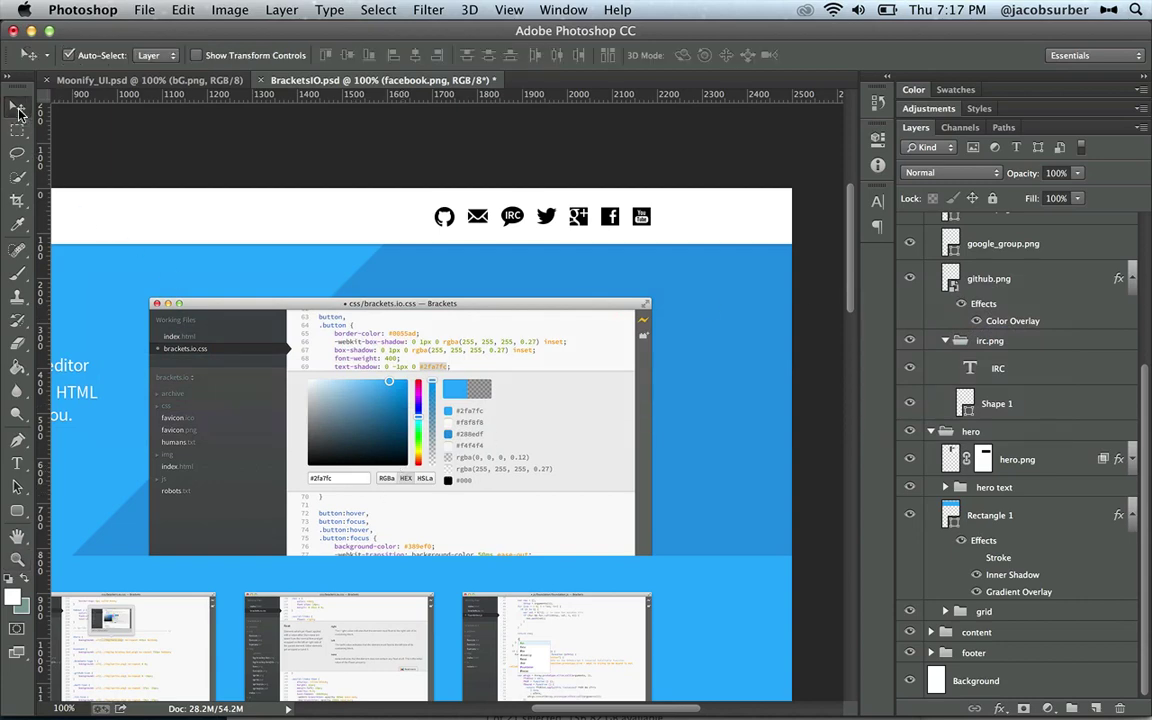
pyautogui.click(536, 460)
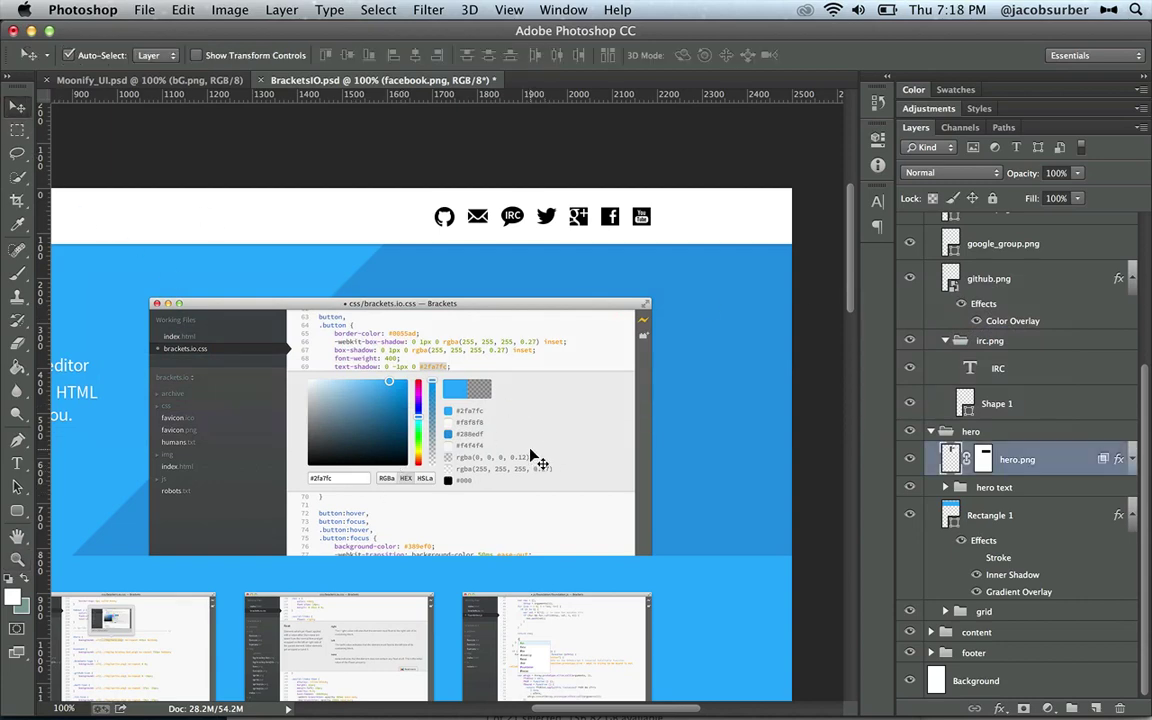
# Give hero.png a red Color Overlay at 22% opacity, then return to Edge Reflow.
pyautogui.doubleClick(1108, 459)
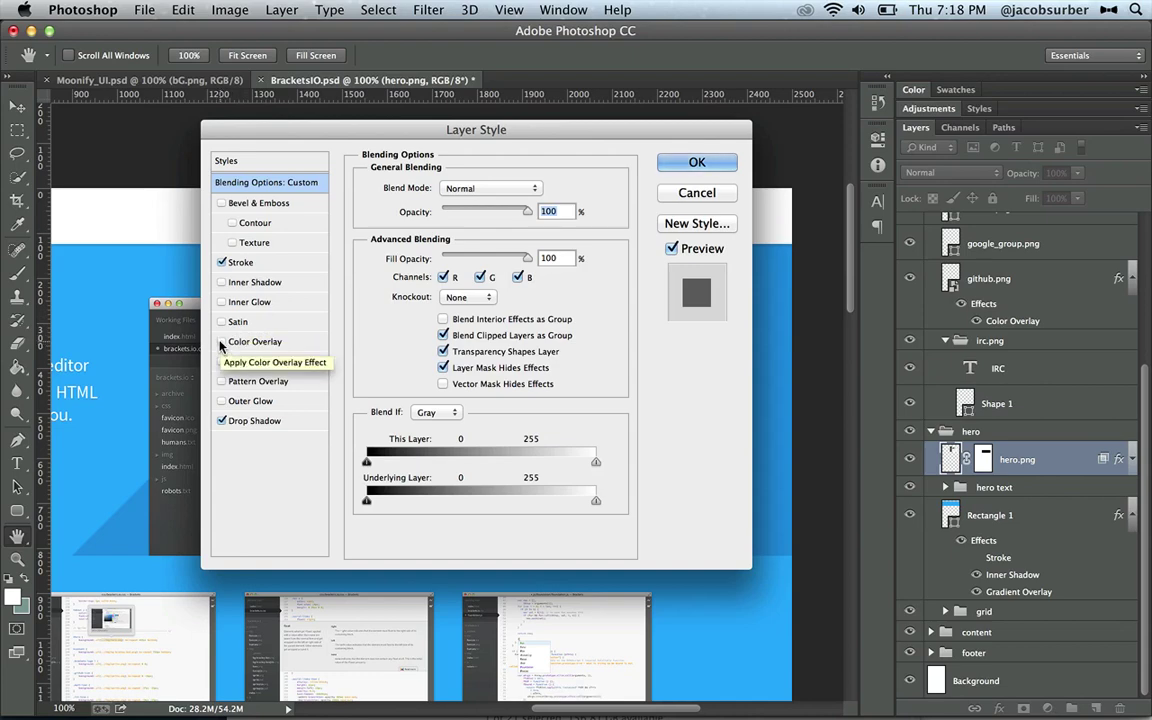
pyautogui.click(221, 342)
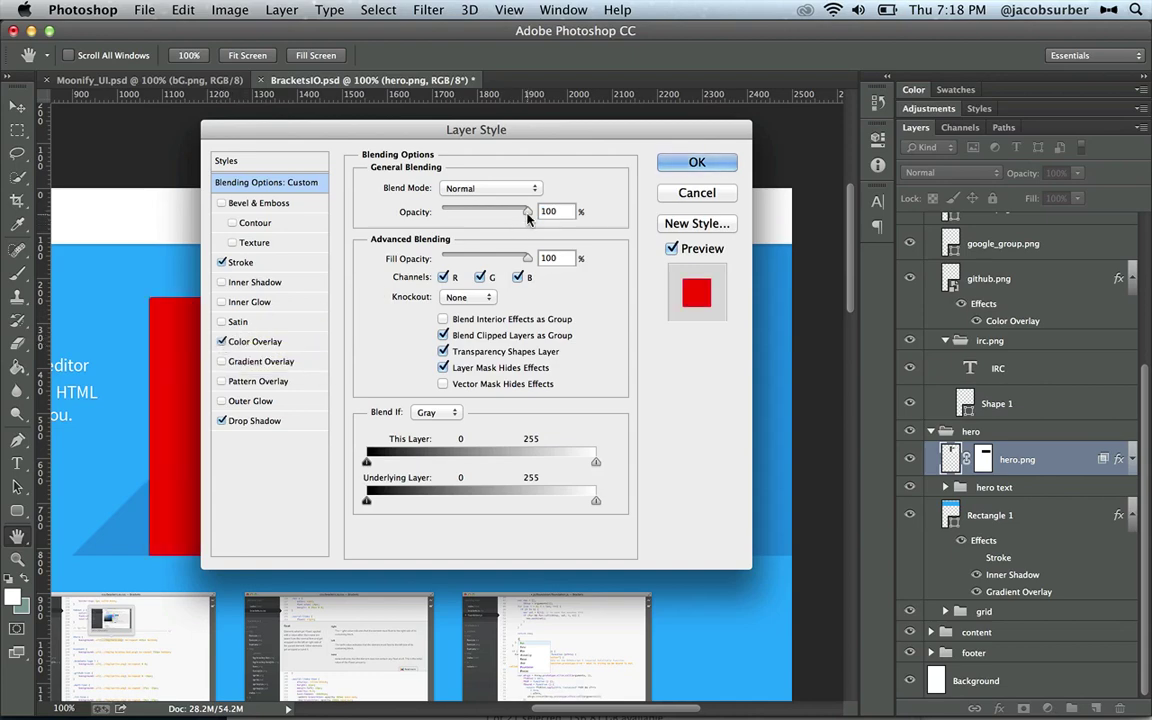
pyautogui.moveTo(527, 216); pyautogui.dragTo(461, 222)
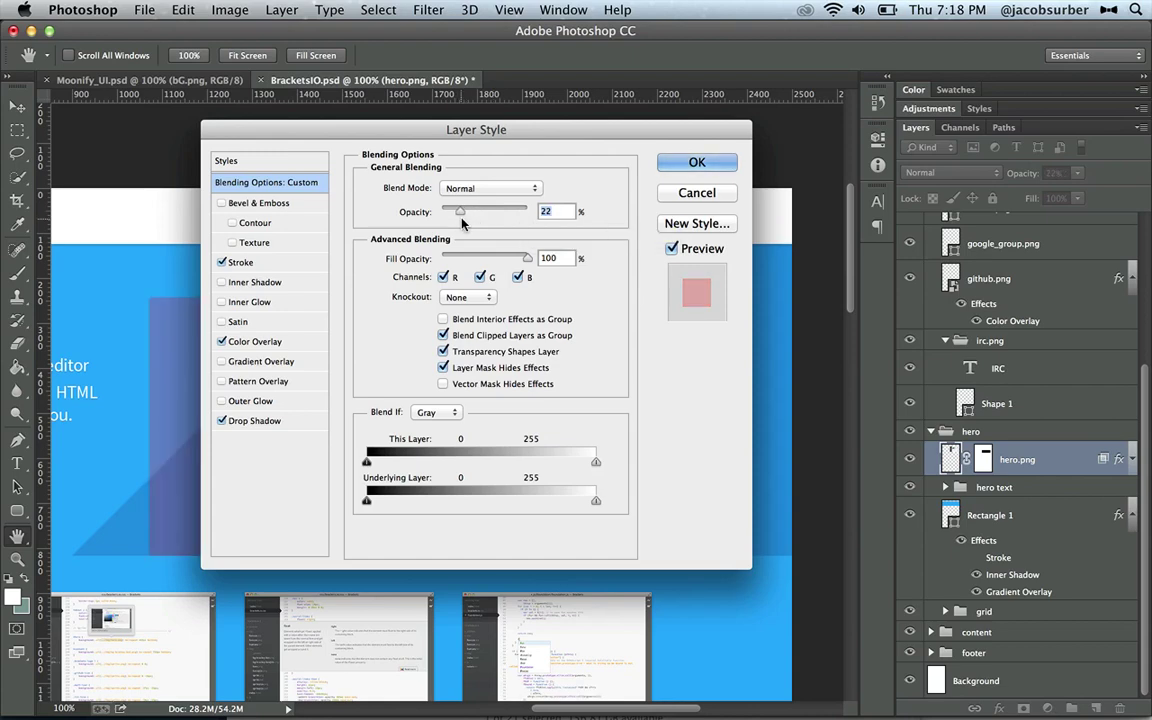
pyautogui.click(697, 162)
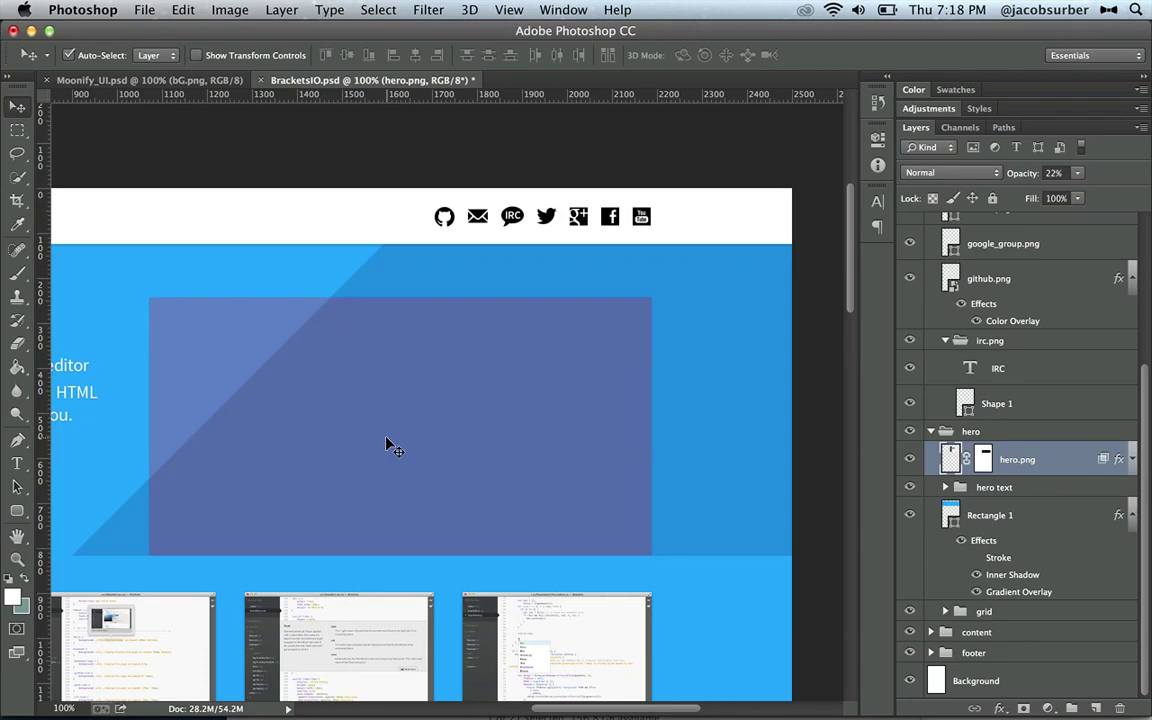
pyautogui.press('super+Tab')
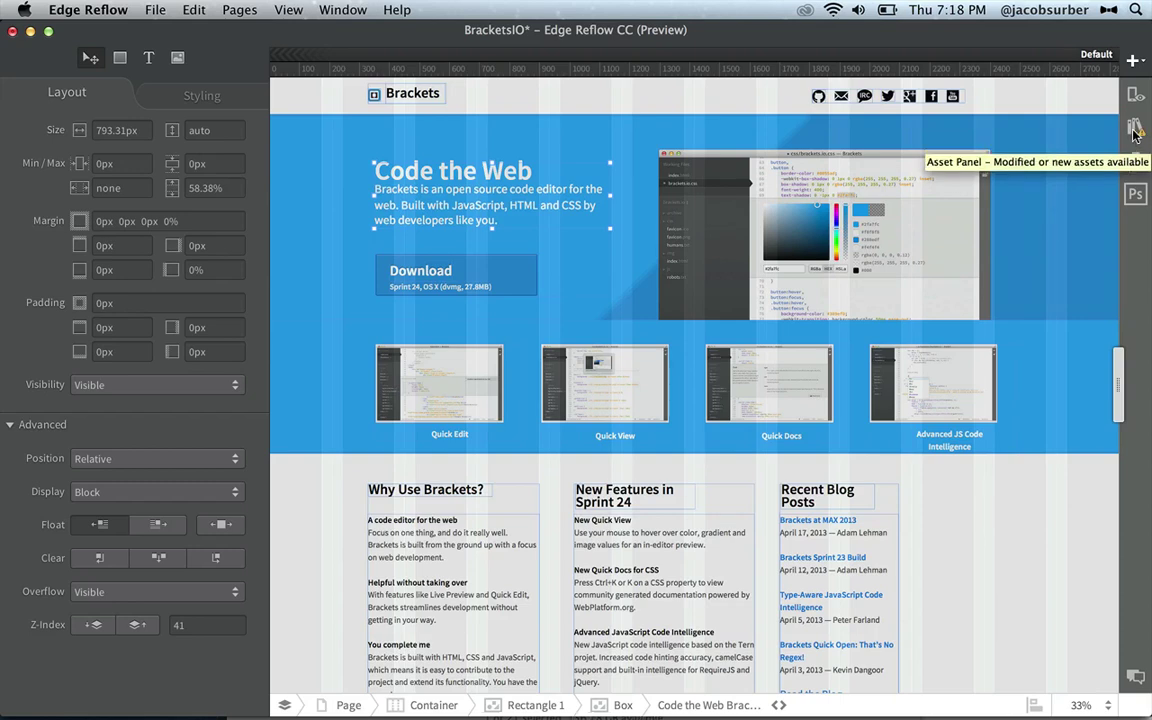
# Refresh hero.png in the Asset Panel so the red-tinted, faded version appears on the page.
pyautogui.click(1134, 131)
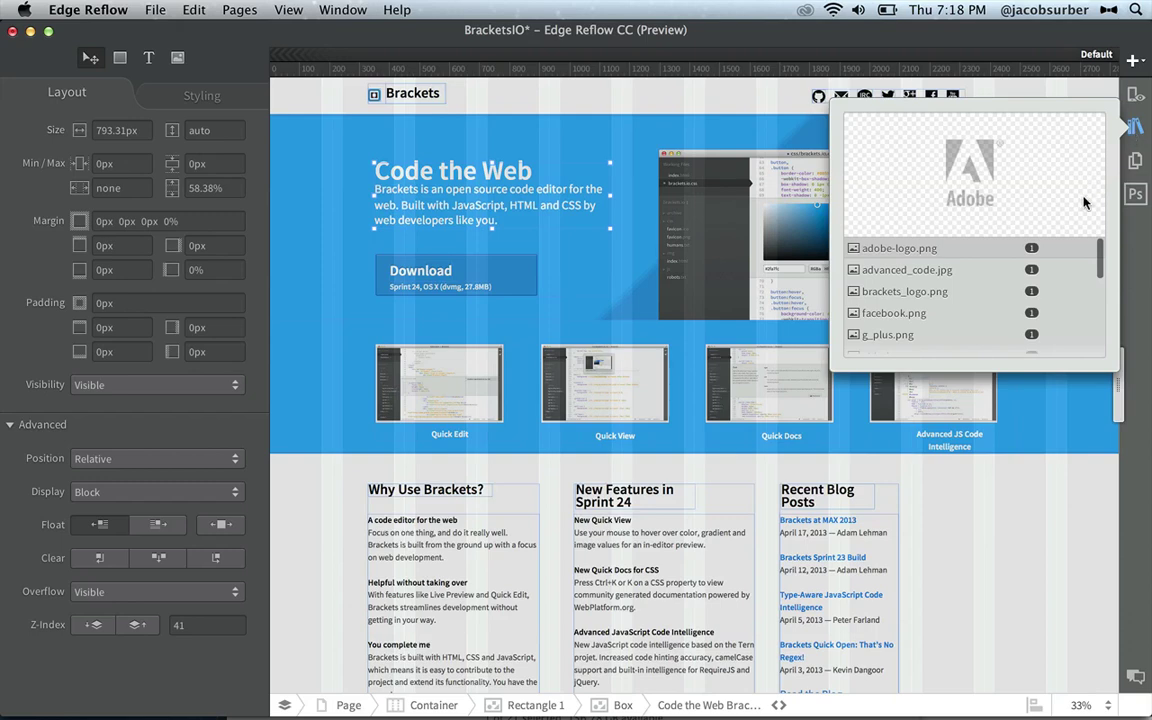
pyautogui.moveTo(967, 275)
pyautogui.scroll(-3, 967, 275)
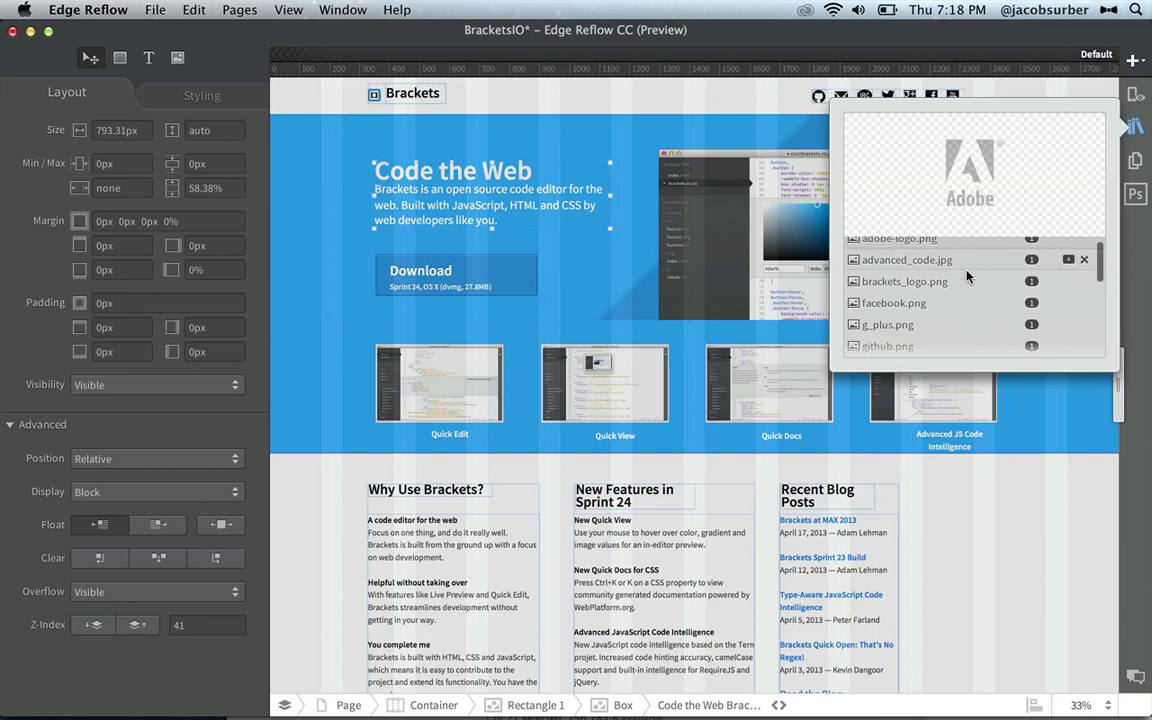
pyautogui.scroll(-4, 967, 275)
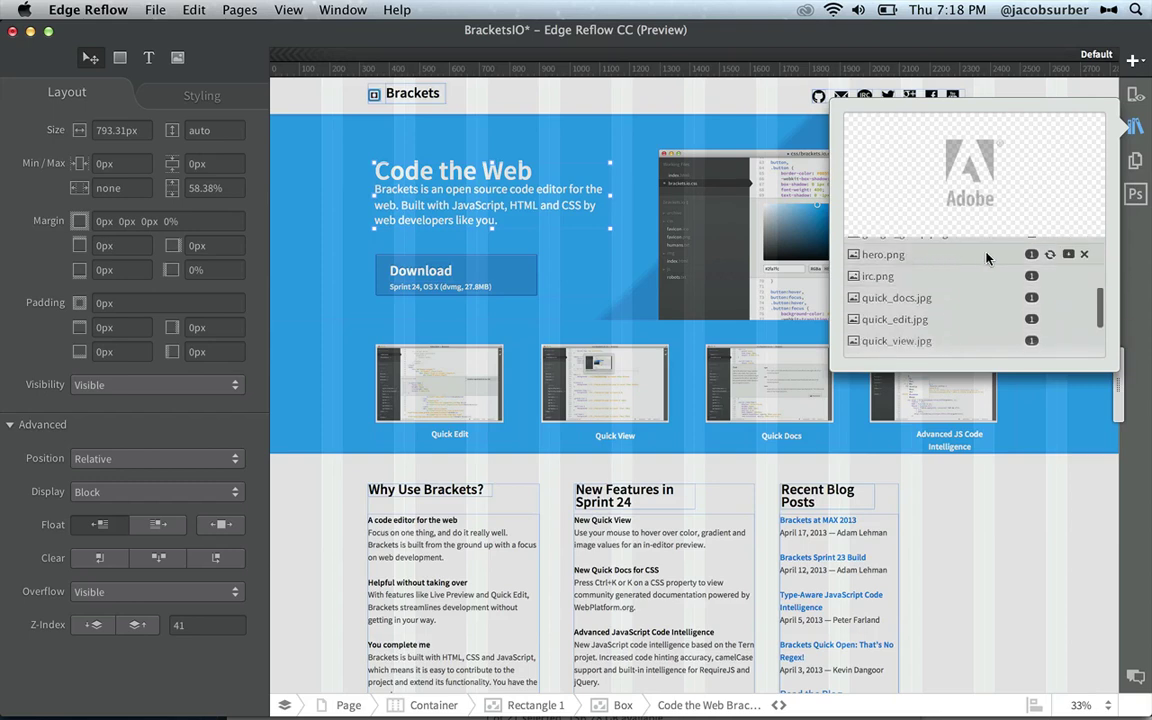
pyautogui.click(1050, 257)
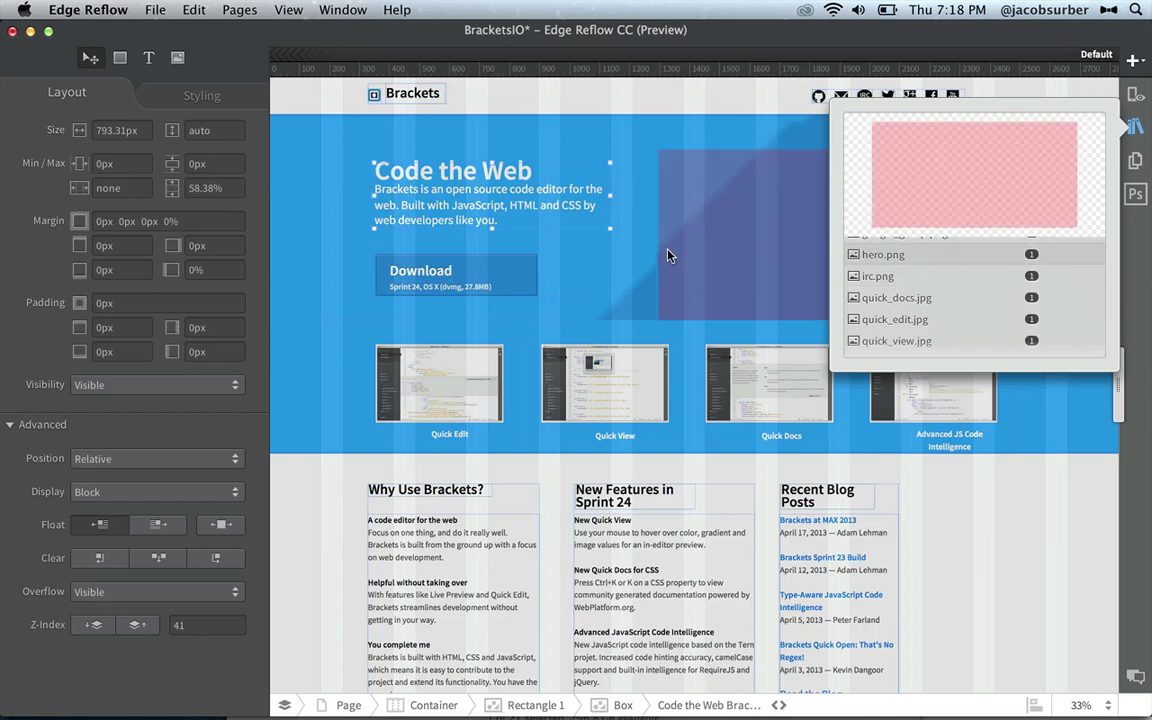
pyautogui.click(669, 256)
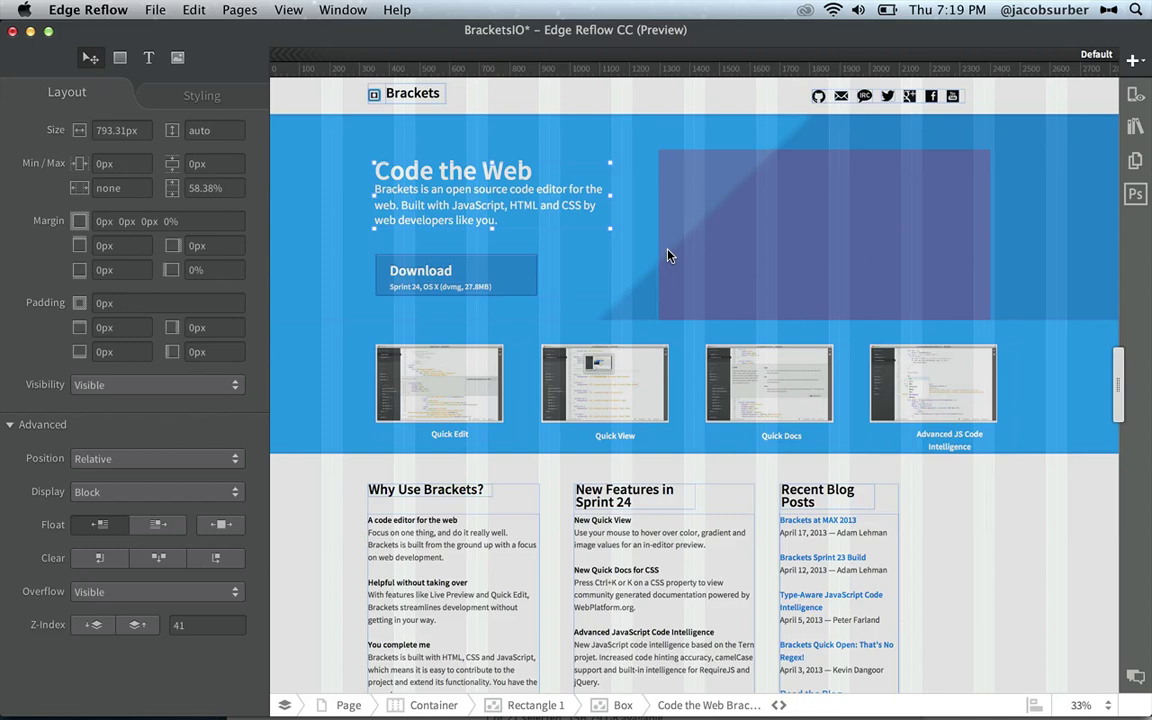
# In Photoshop, step back the red overlay and 22% opacity on hero.png, then return to Edge Reflow.
pyautogui.press('super+Tab')
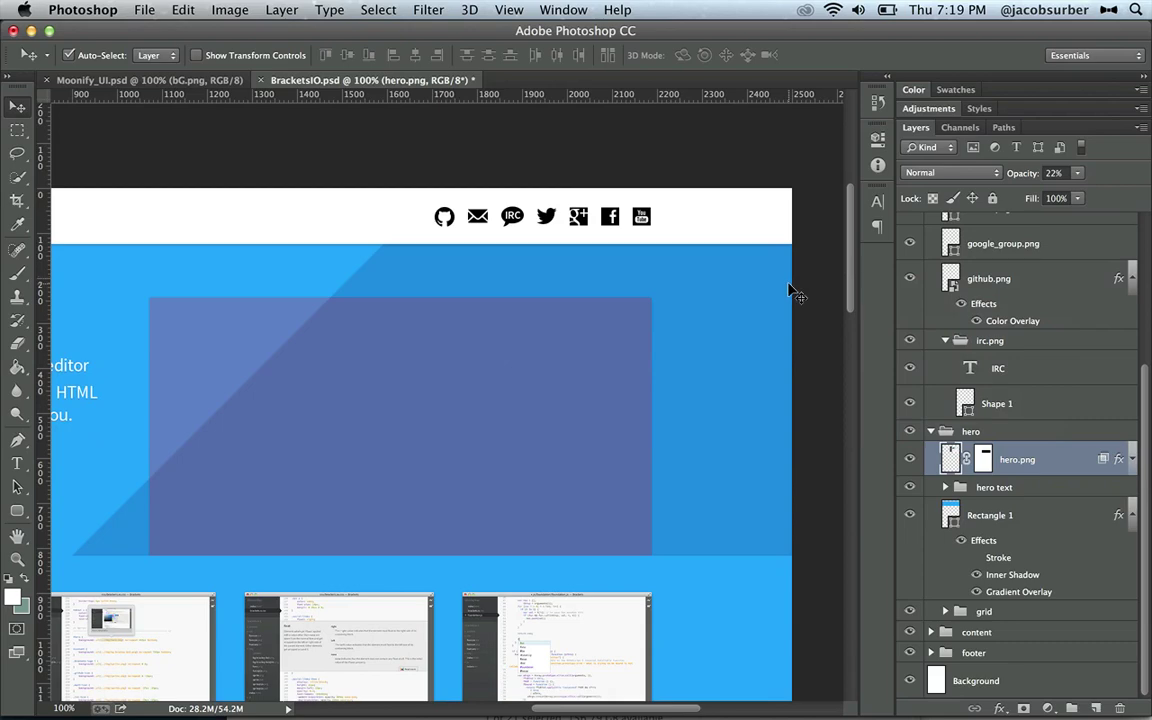
pyautogui.press('0')
pyautogui.press('super+Tab')
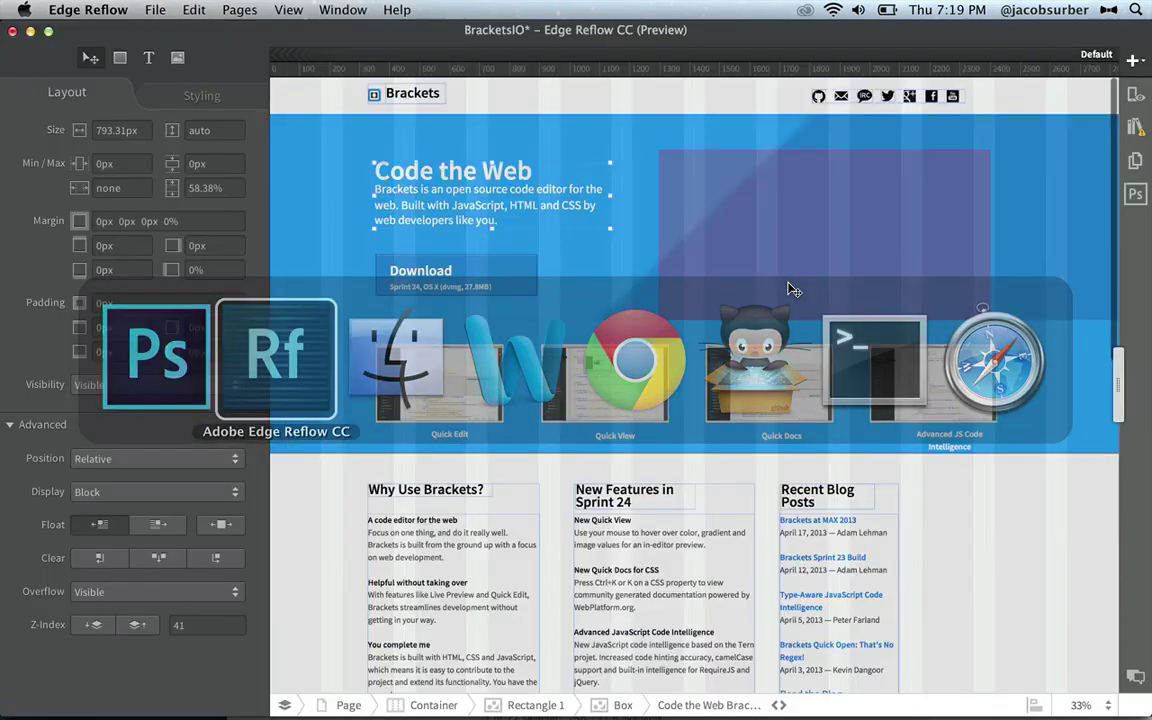
# Refresh hero.png in the Asset Panel so the hero shows the original Brackets screenshot.
pyautogui.click(1136, 128)
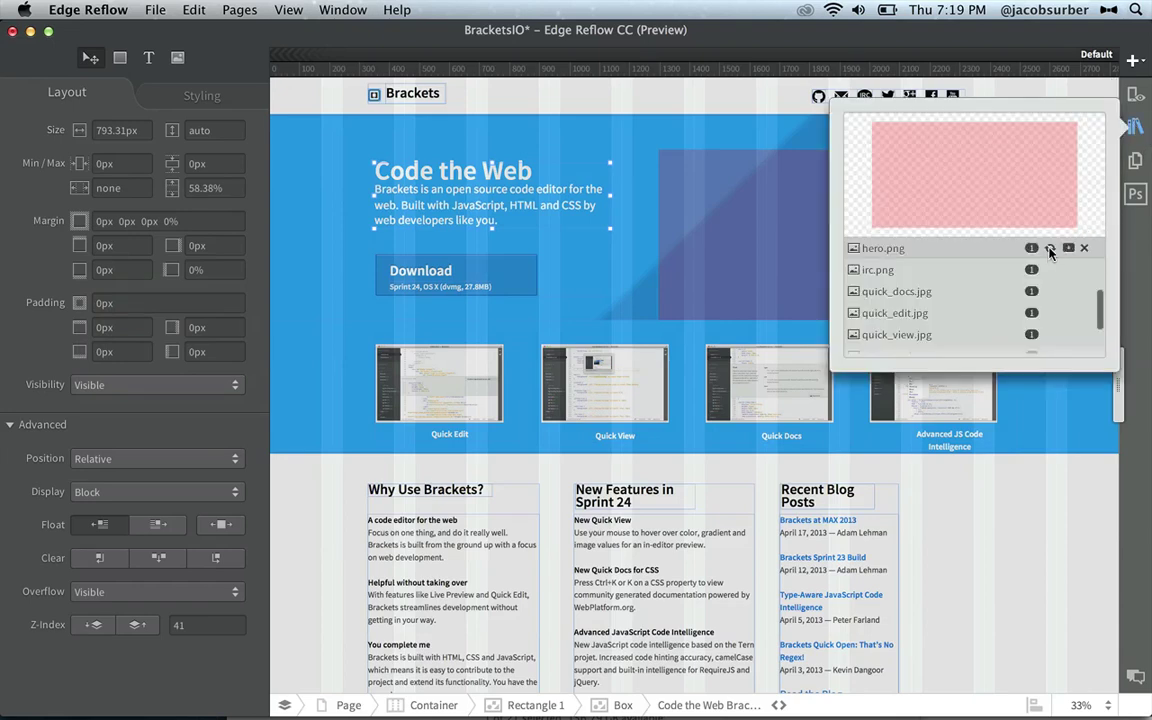
pyautogui.click(1050, 249)
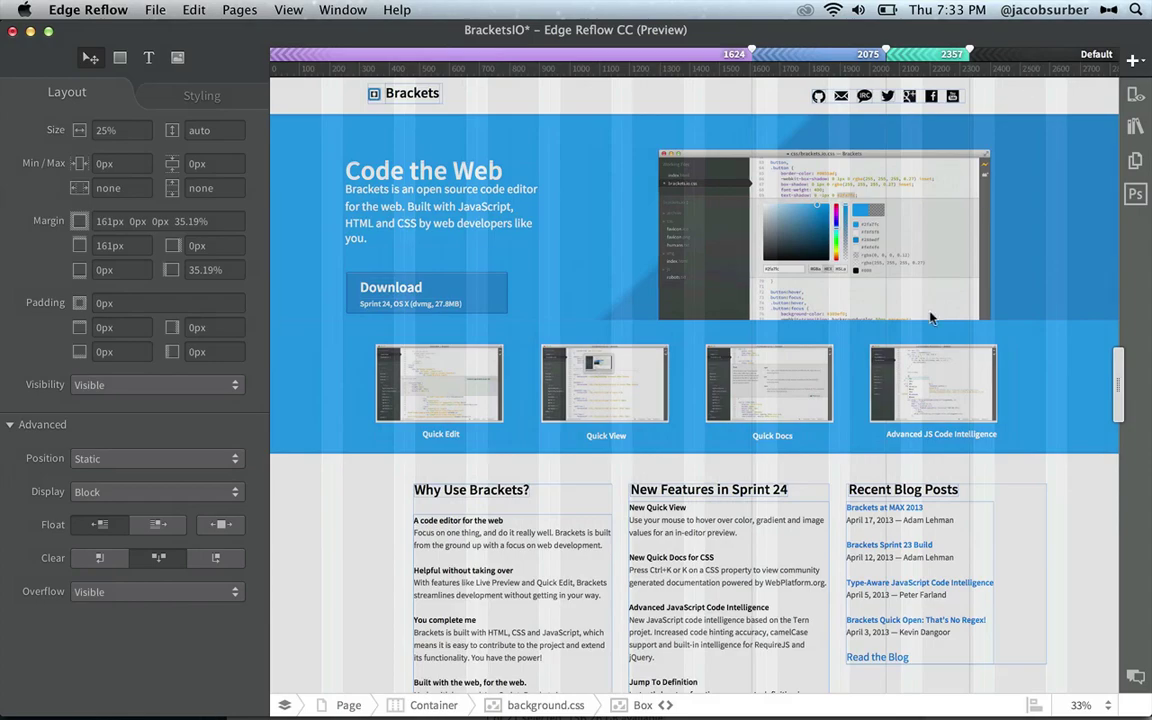
# Hide the side panels with Tab and scroll through the full-width page layout.
pyautogui.scroll(-10, 760, 402)
pyautogui.scroll(-2, 850, 456)
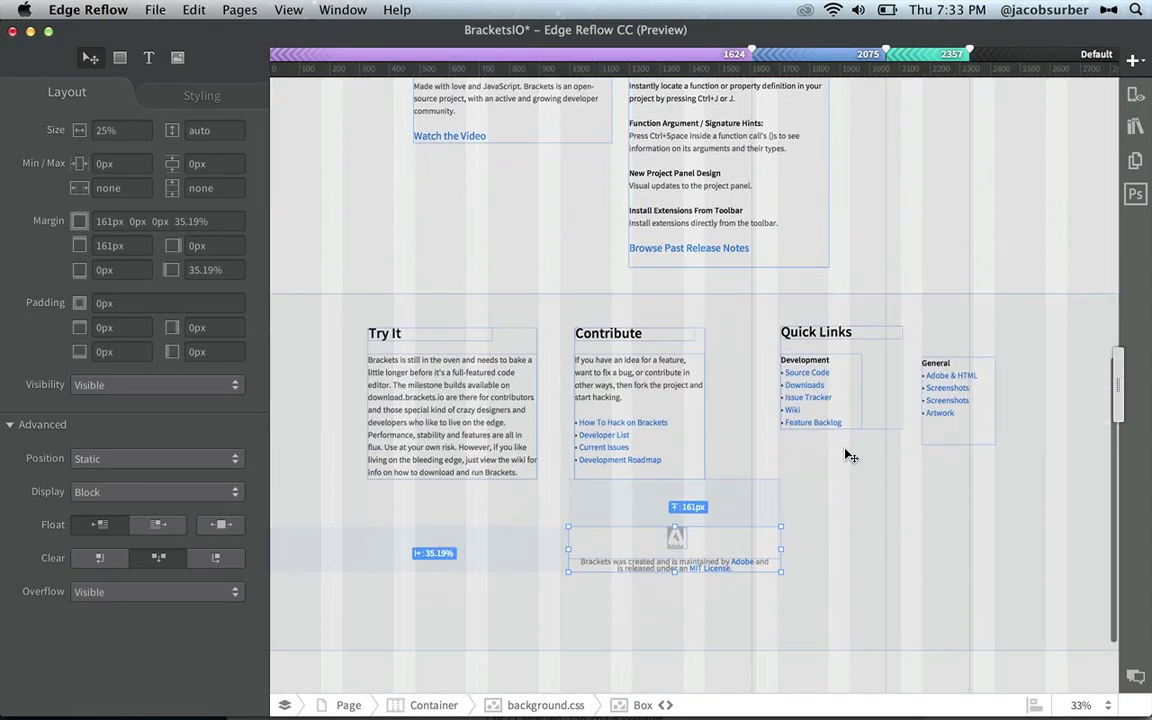
pyautogui.scroll(10, 848, 456)
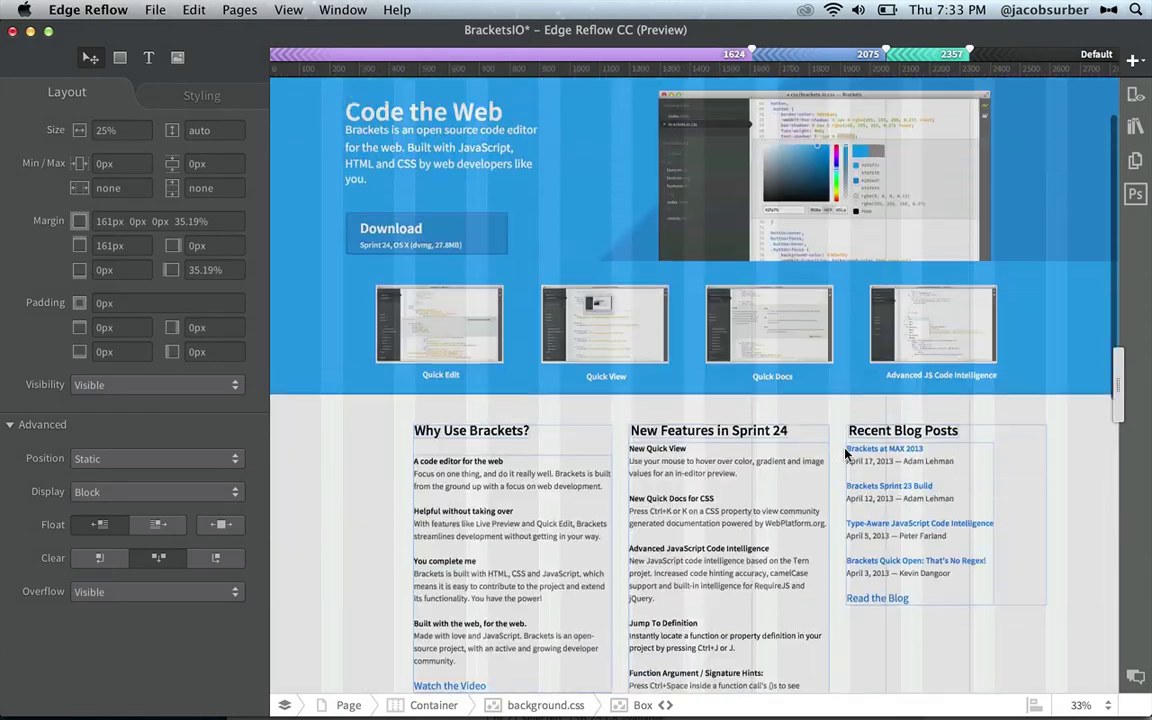
pyautogui.press('Tab')
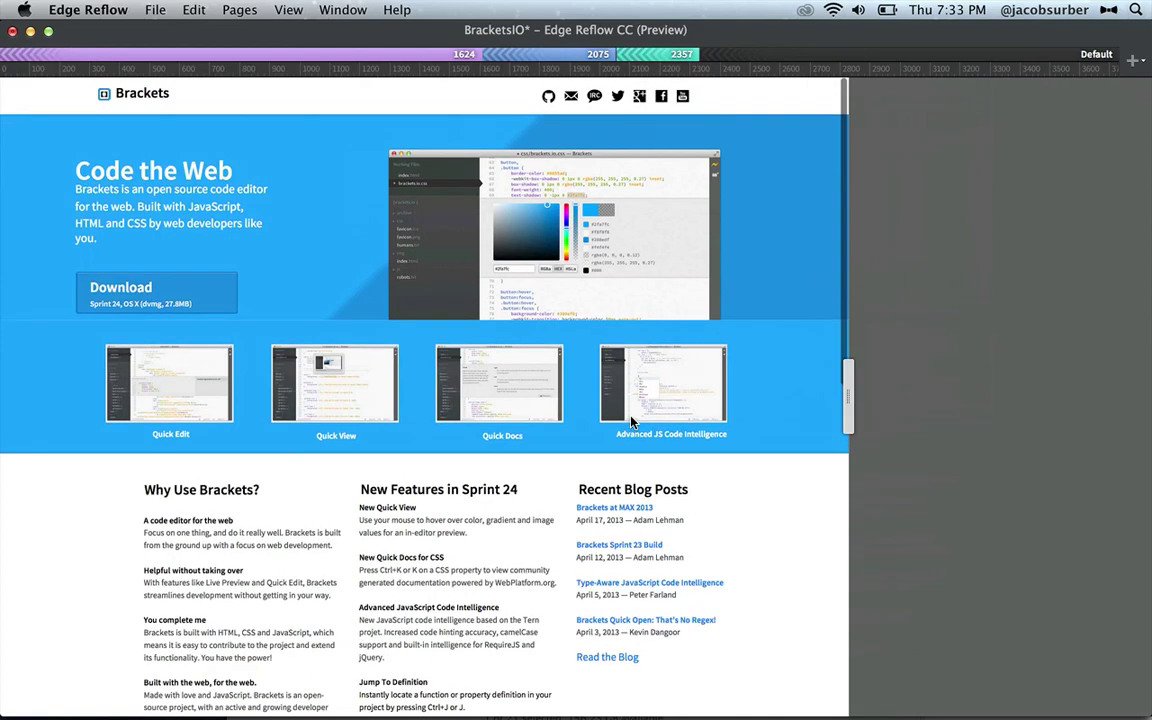
pyautogui.scroll(-3, 631, 422)
pyautogui.scroll(-8, 631, 422)
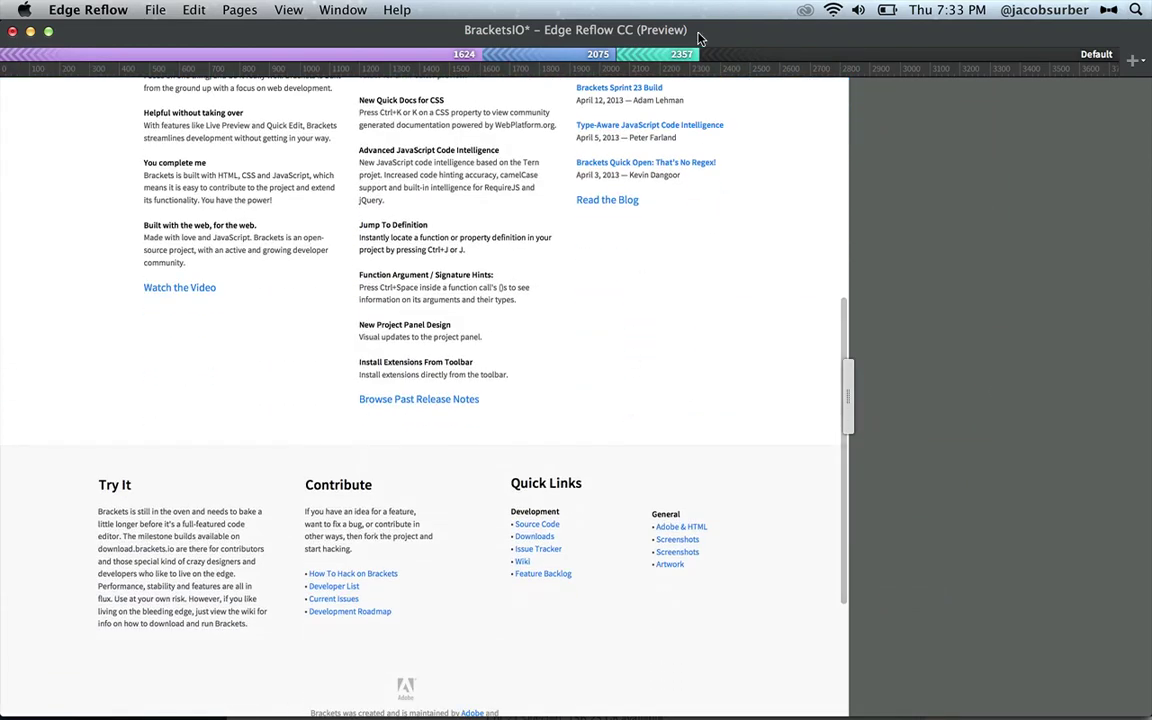
# Step through three successively narrower breakpoint ranges, scrolling each reflowed layout.
pyautogui.click(668, 58)
pyautogui.scroll(10, 443, 302)
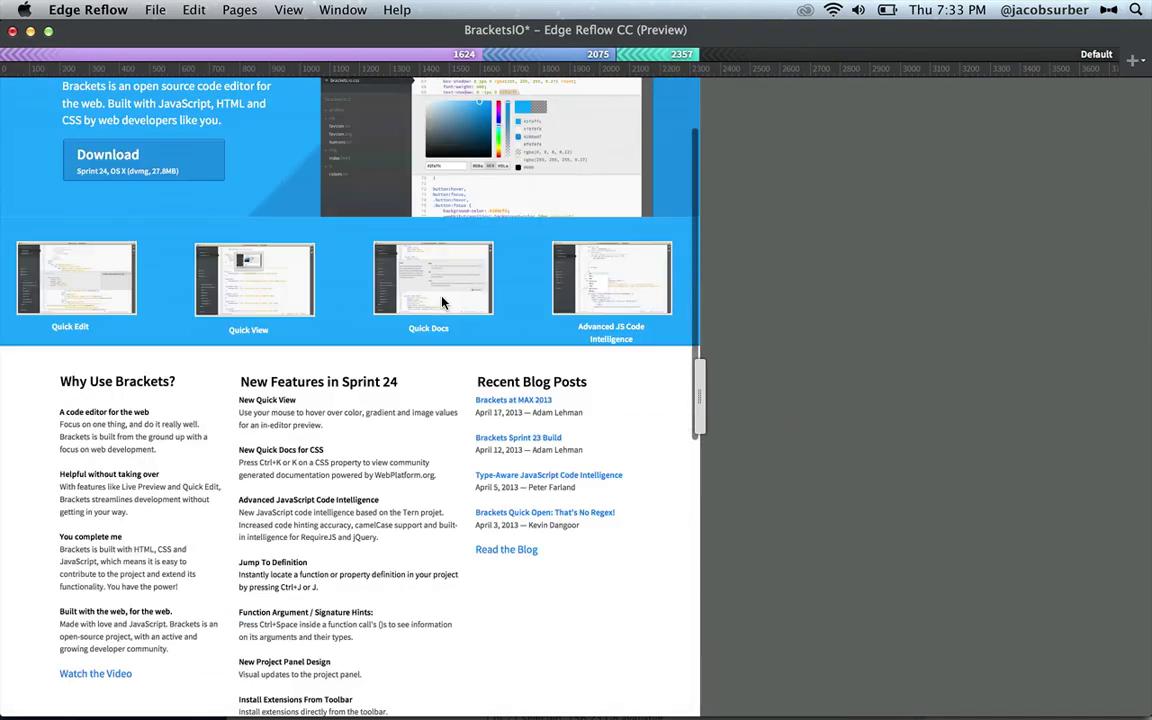
pyautogui.click(474, 52)
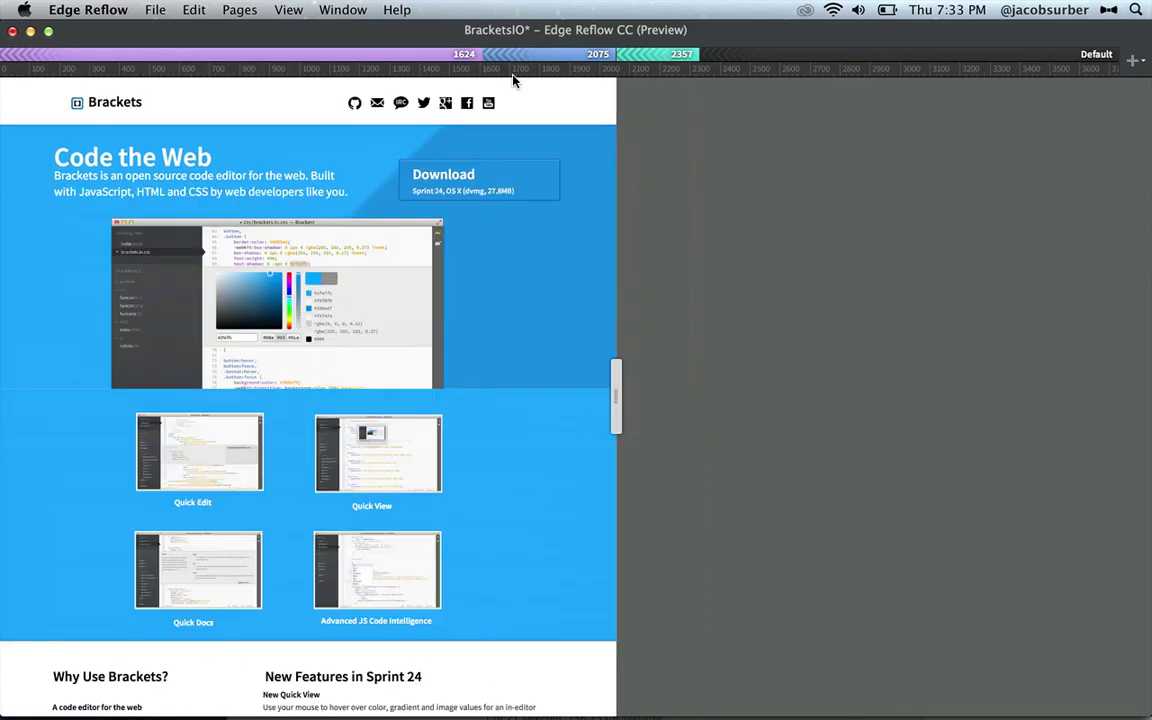
pyautogui.scroll(-20, 338, 366)
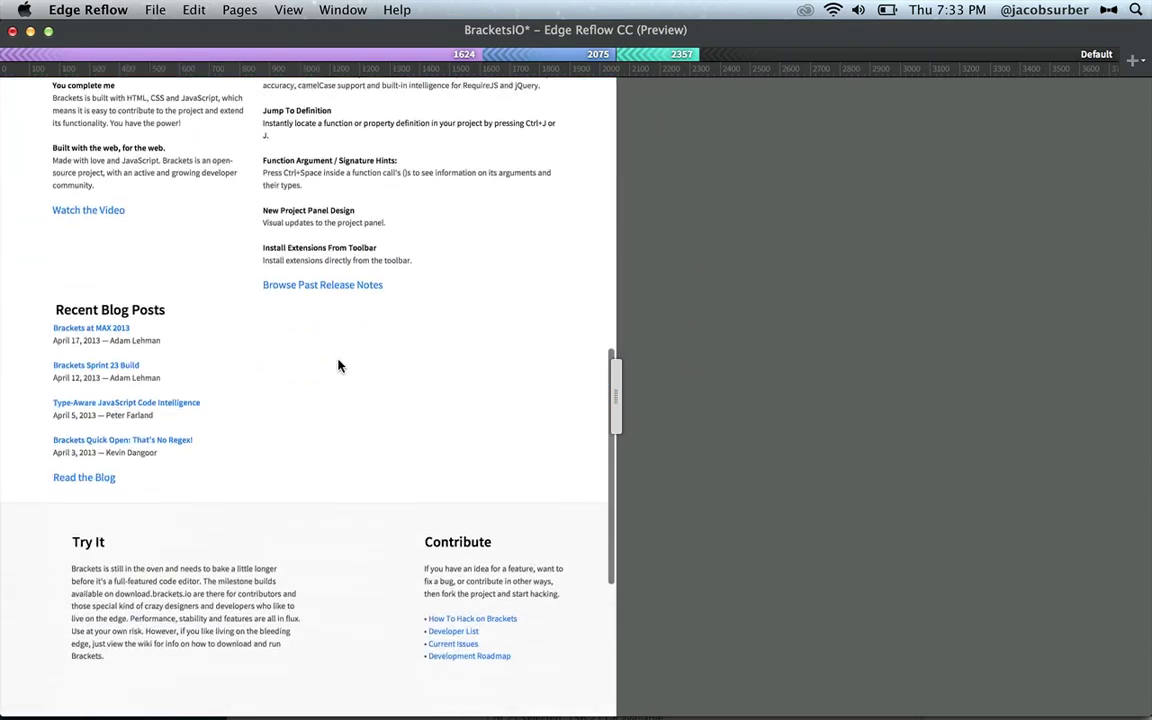
pyautogui.scroll(8, 338, 366)
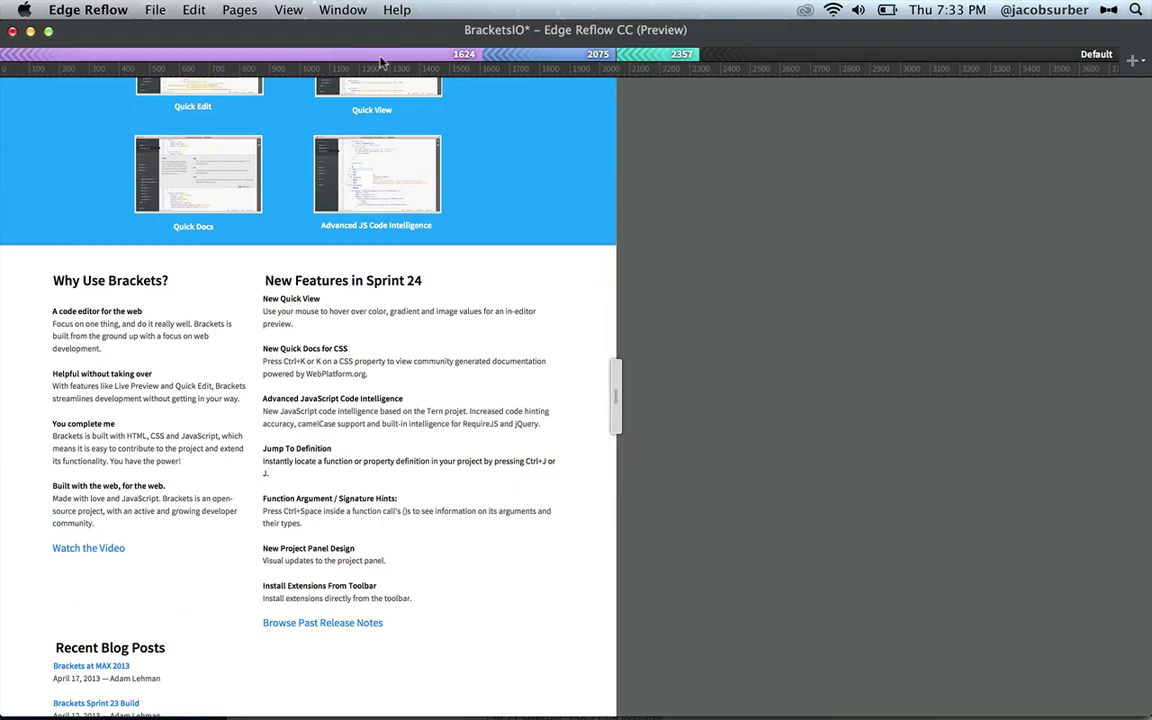
pyautogui.click(395, 58)
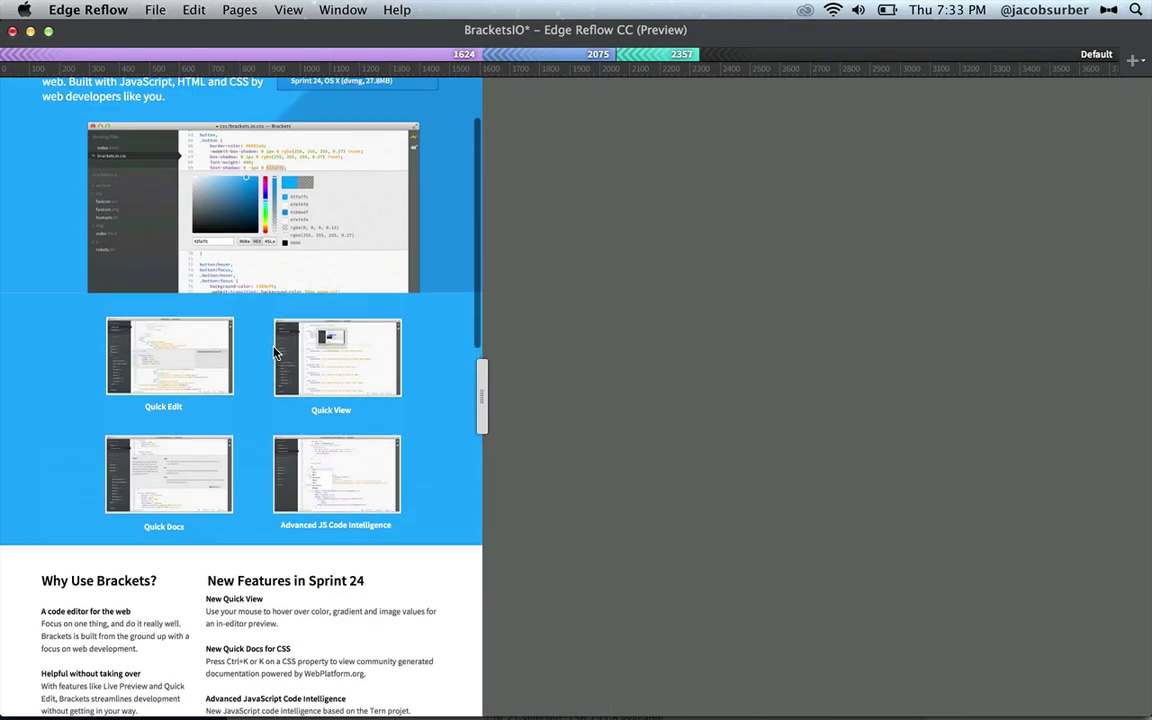
pyautogui.scroll(-15, 274, 352)
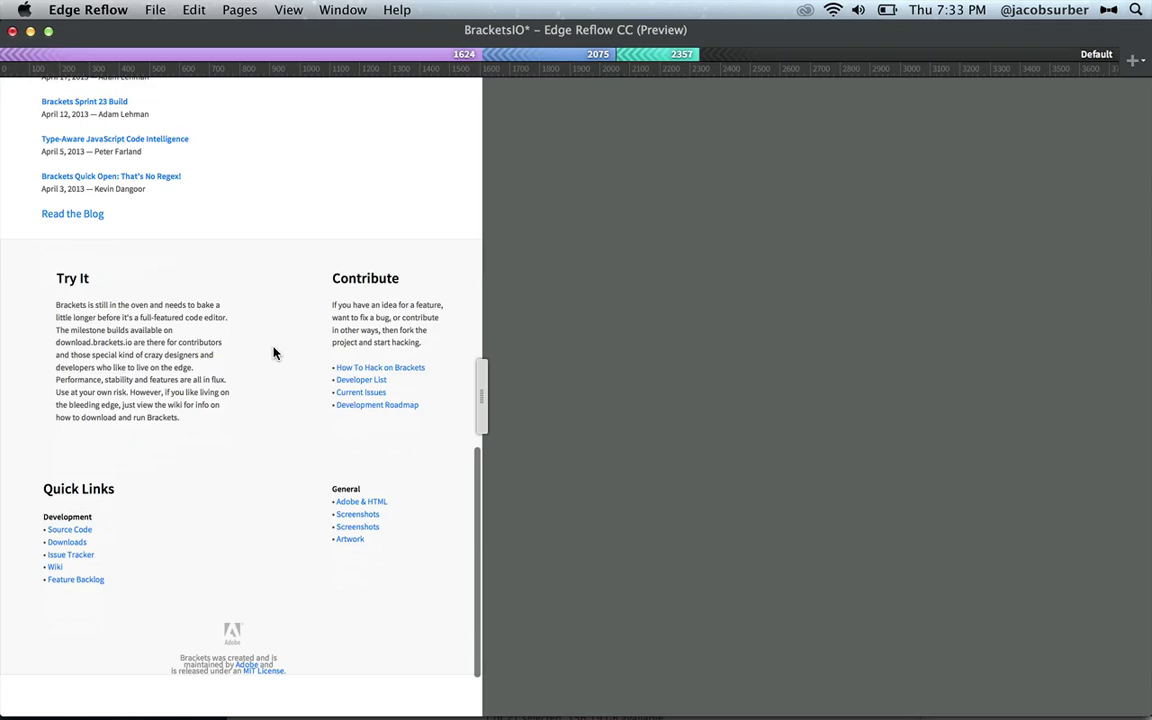
pyautogui.scroll(15, 275, 352)
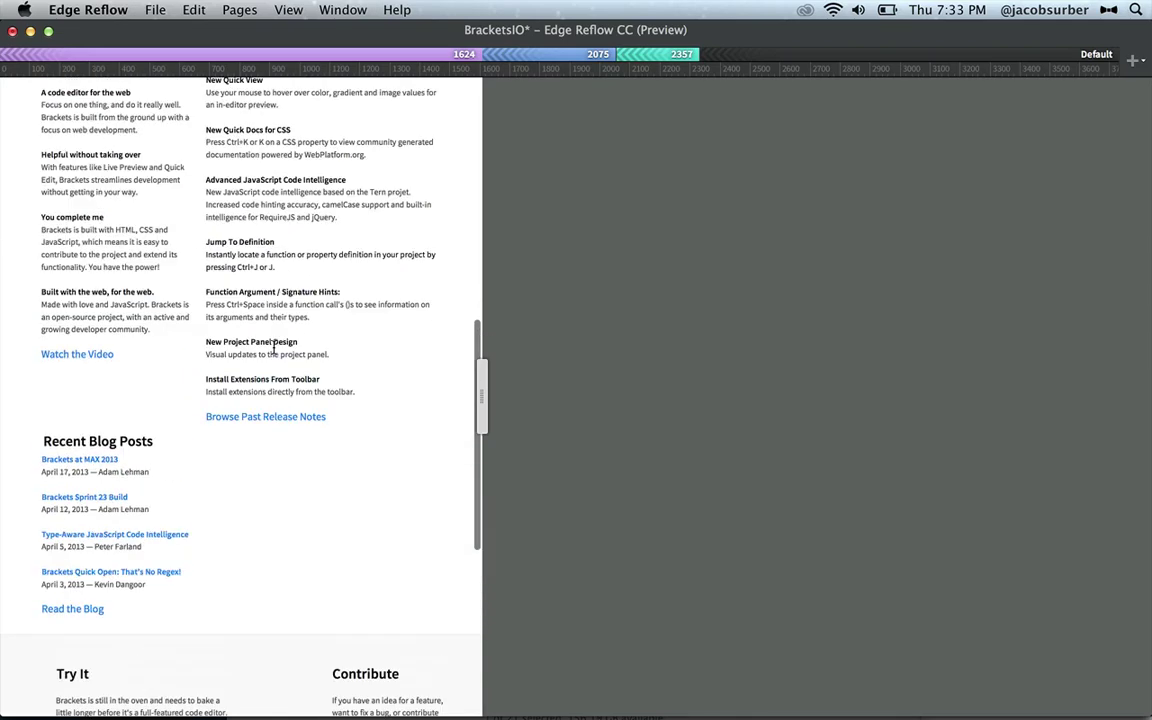
pyautogui.scroll(2, 275, 352)
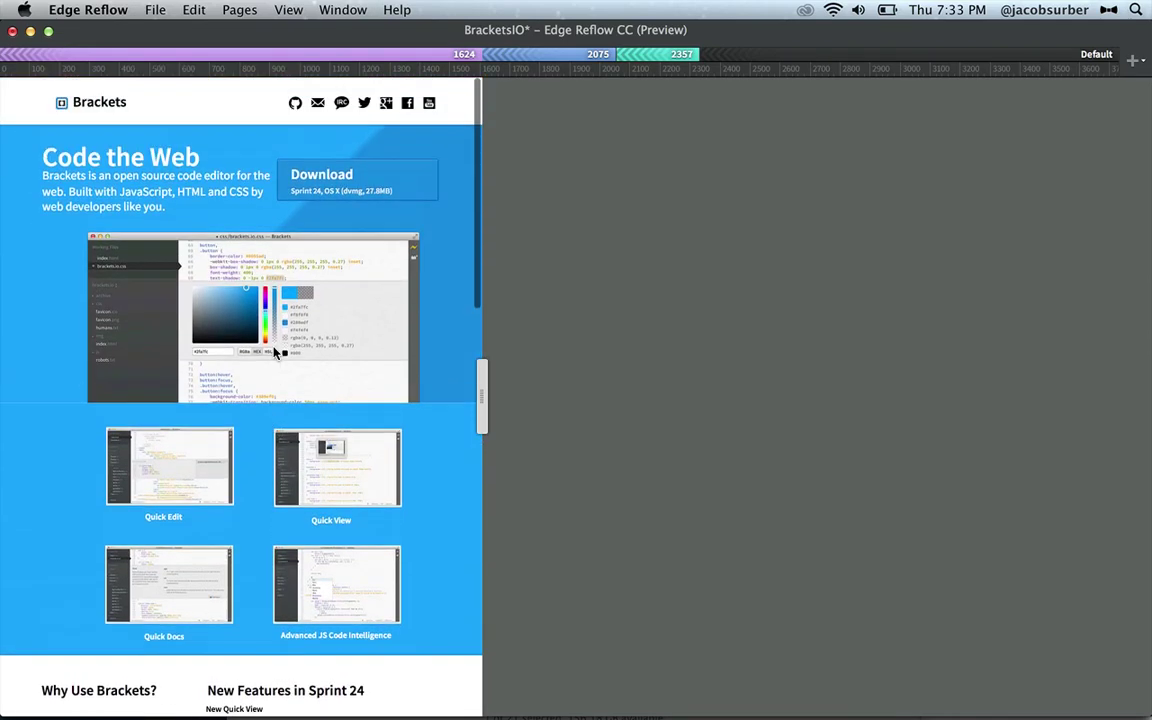